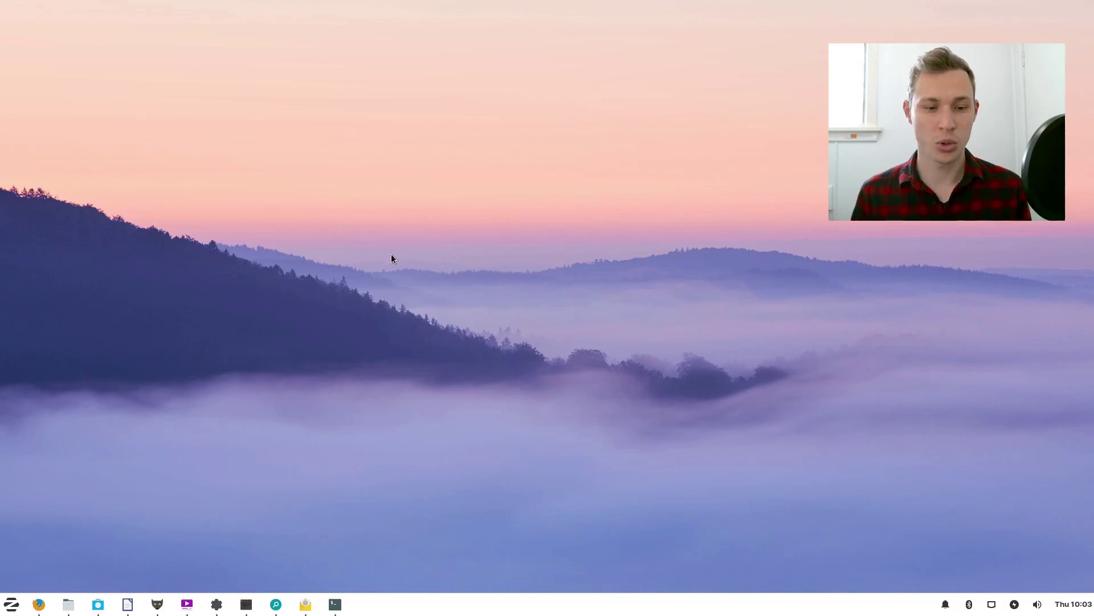
Open a new terminal and run neofetch to show system information
key("ctrl+alt+t")
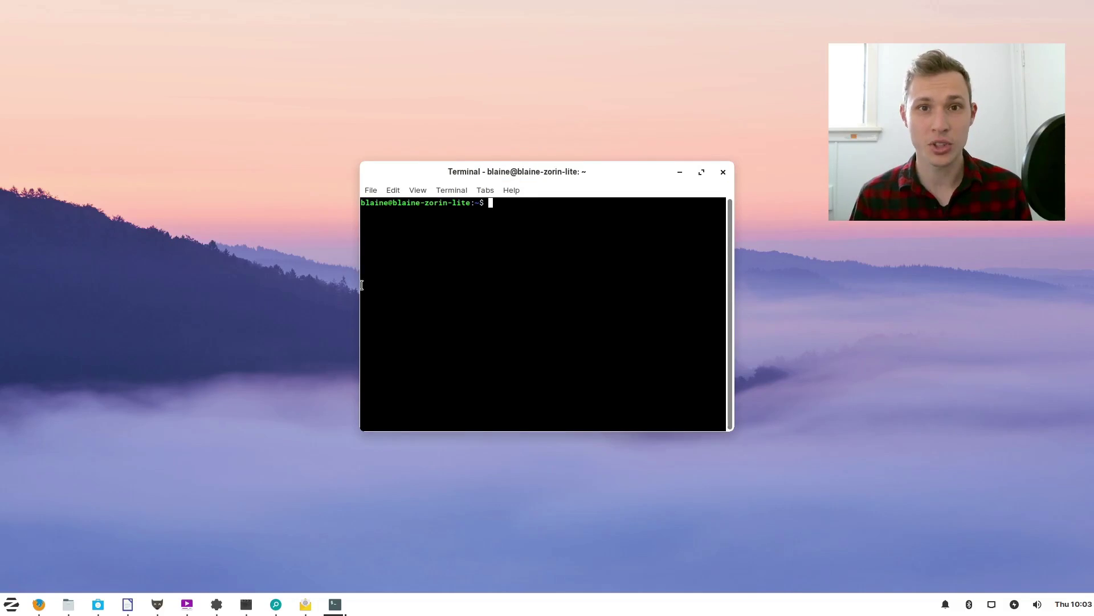
type("neo")
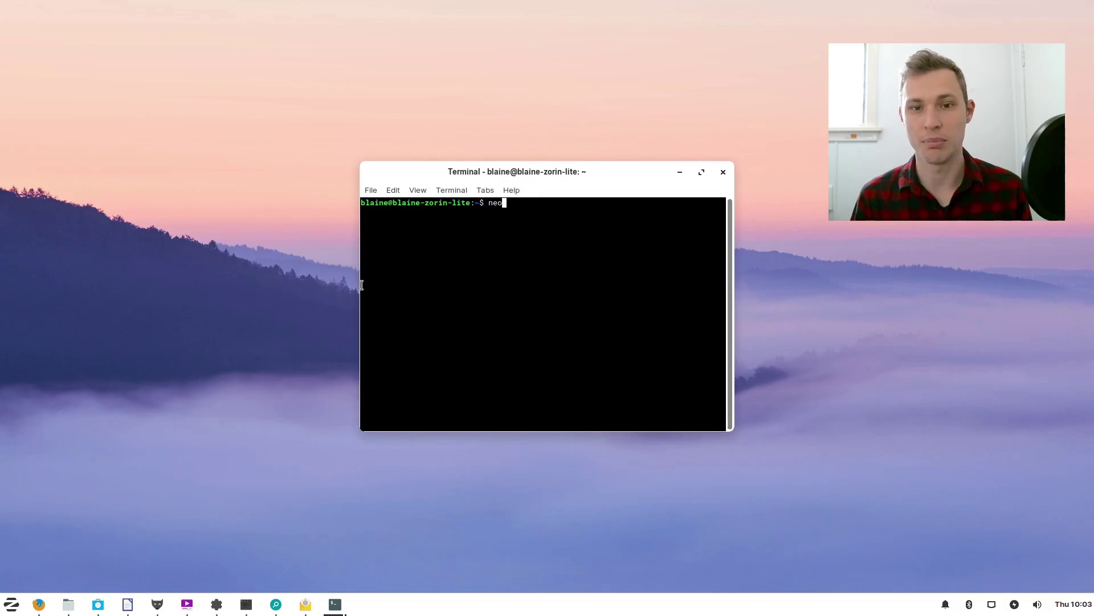
type("fetch")
key("Return")
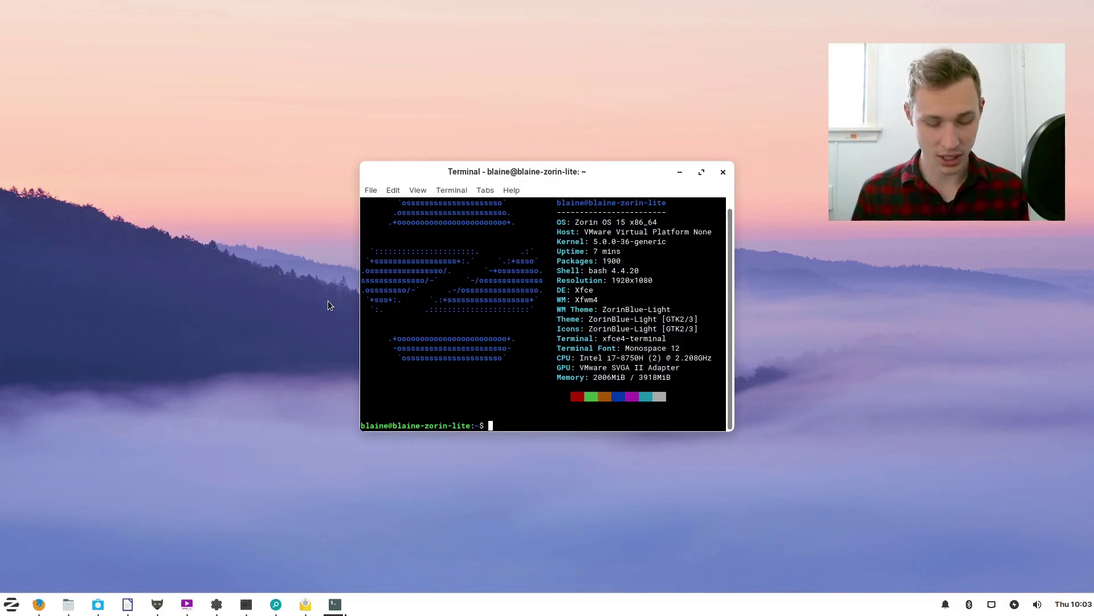
Search the launcher for 'syn', dismiss it, scroll the neofetch output, then close the terminal
key("super")
type("syn")
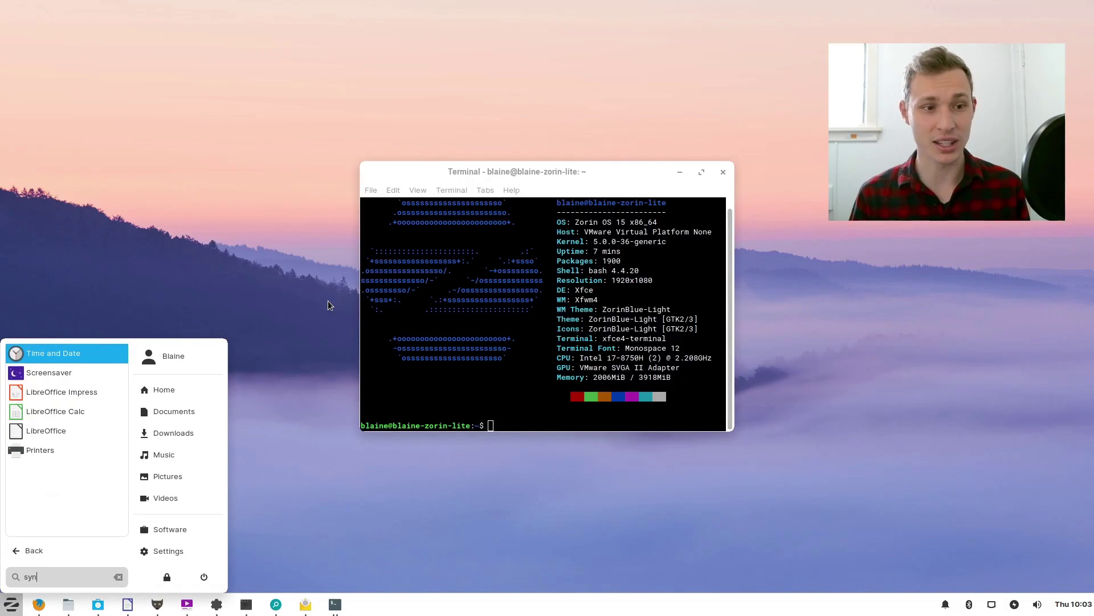
key("Escape")
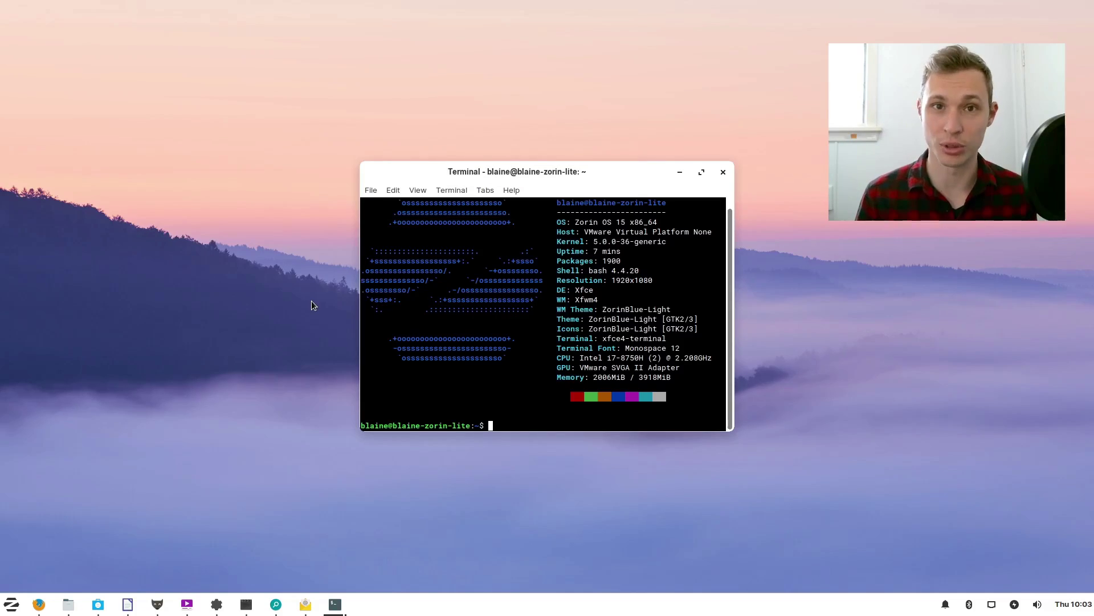
scroll(587, 261, "up", 1)
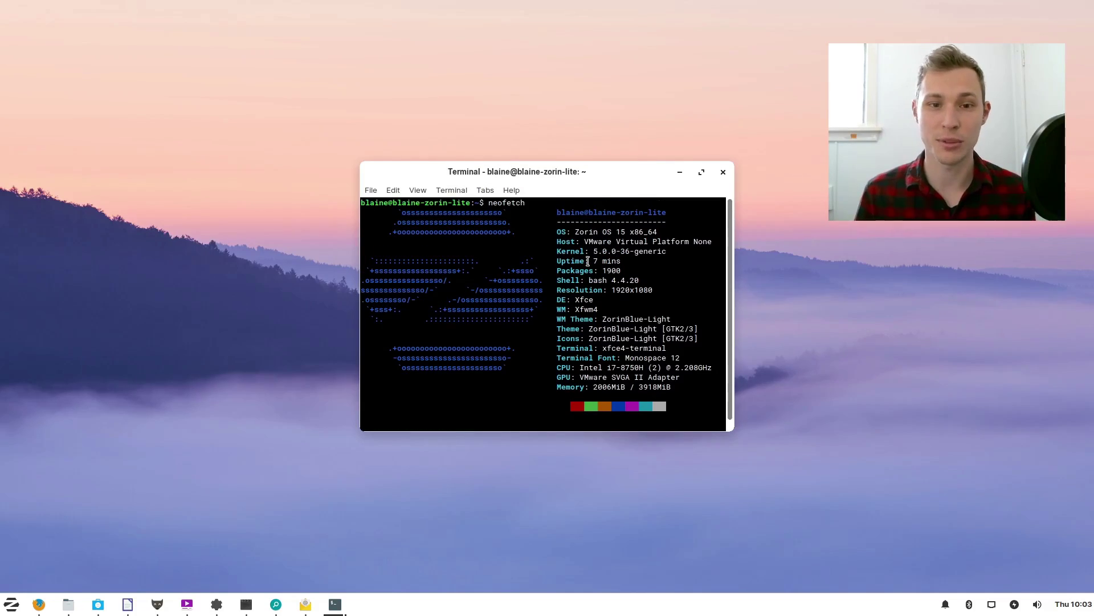
scroll(588, 261, "down", 1)
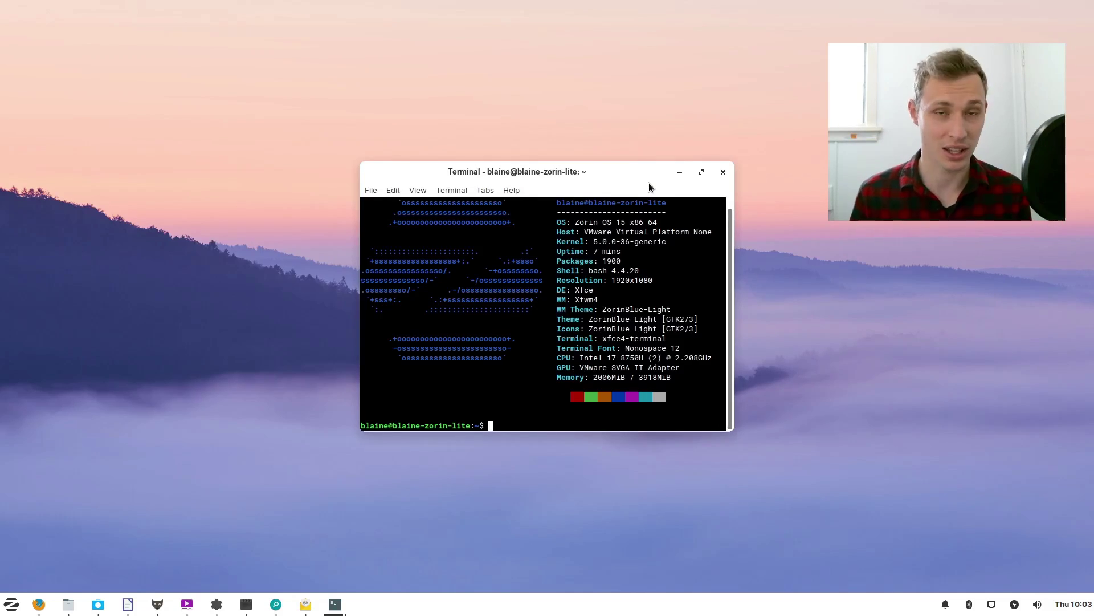
scroll(620, 289, "up", 1)
scroll(621, 294, "down", 1)
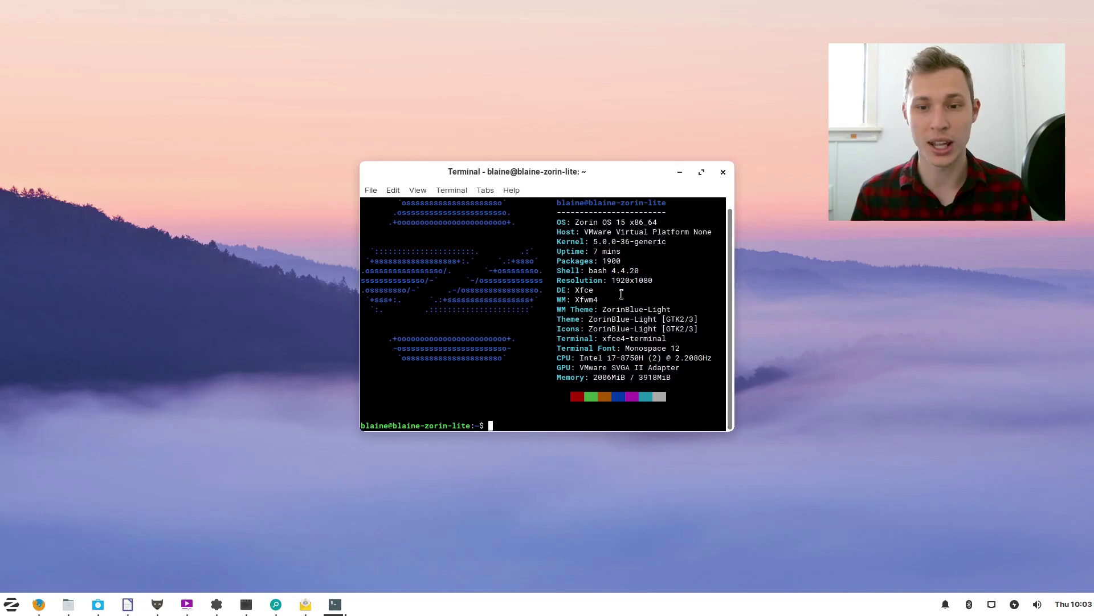
left_click(723, 173)
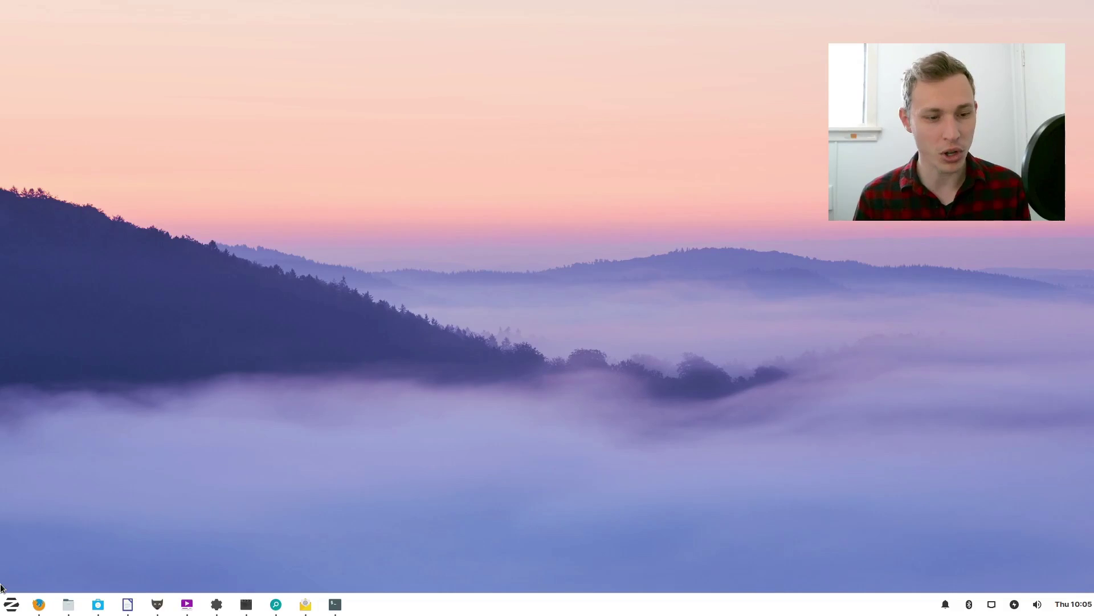
Launch the Appearance settings from an 'appear' launcher search, then close it
left_click(11, 604)
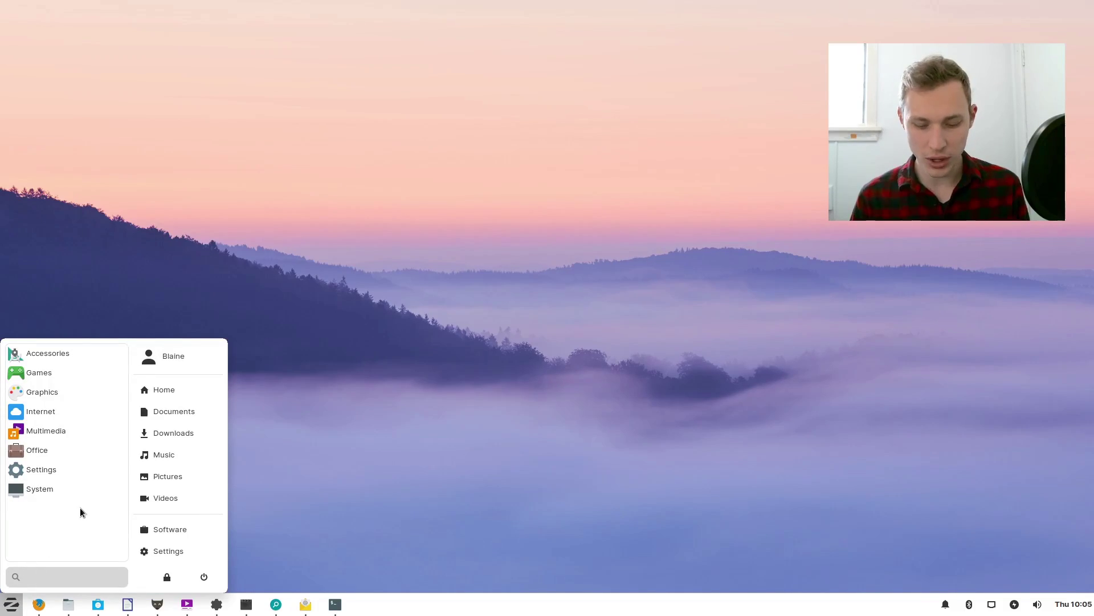
type("appear")
key("Return")
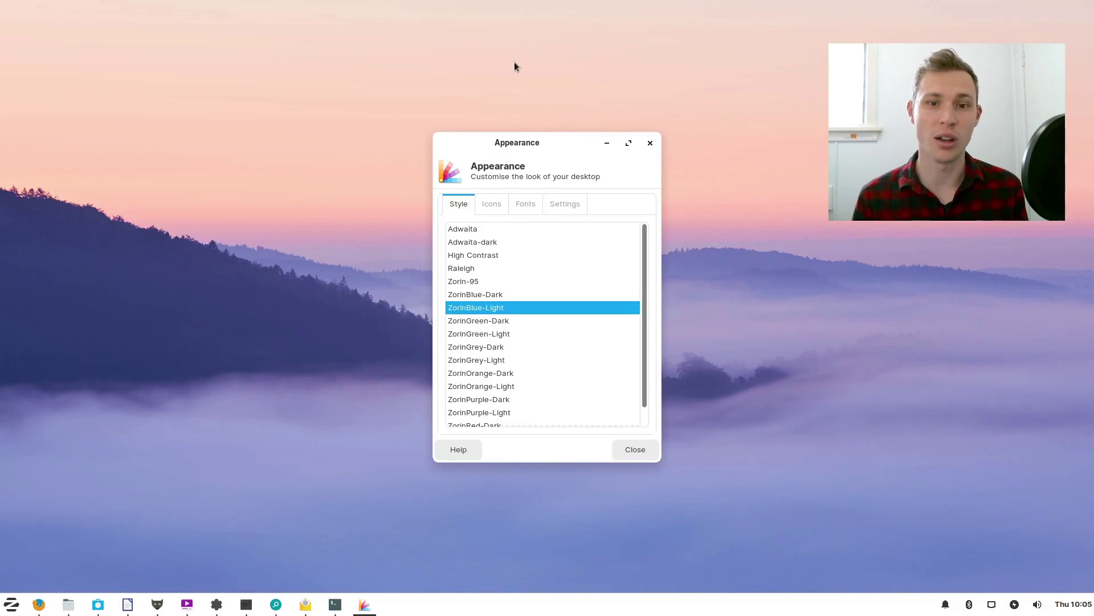
left_click(650, 143)
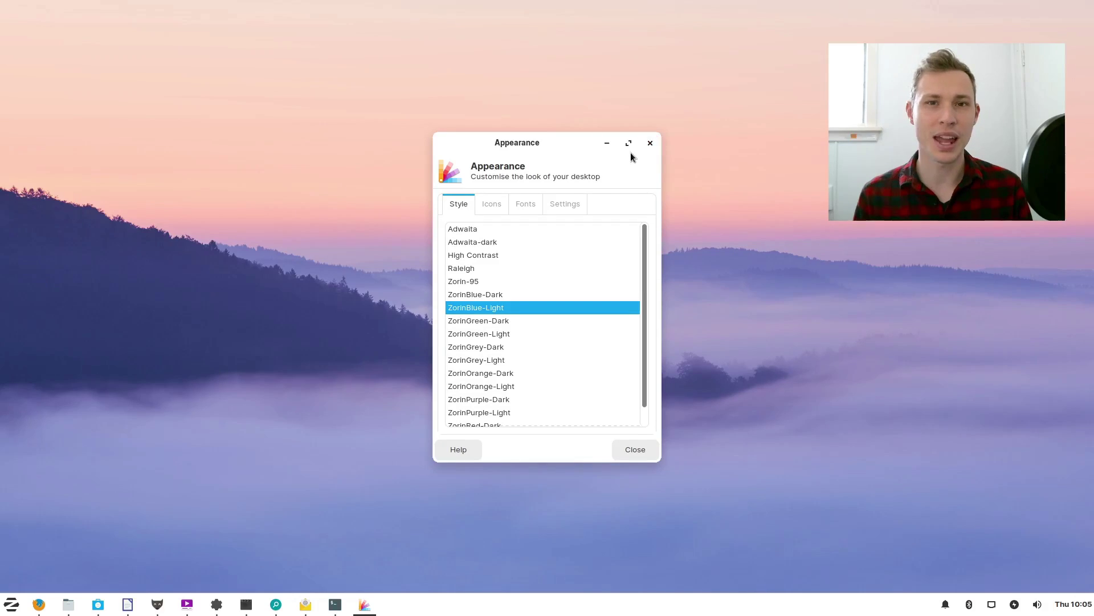
In Zorin Appearance, try left then right title-bar buttons and view theme accent colours
key("super")
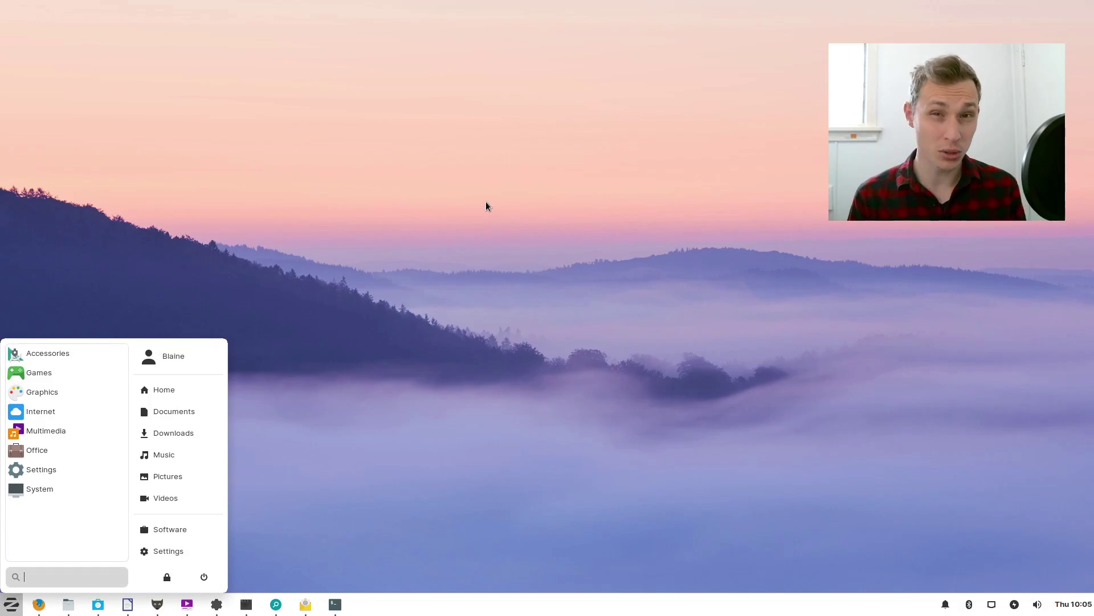
type("time")
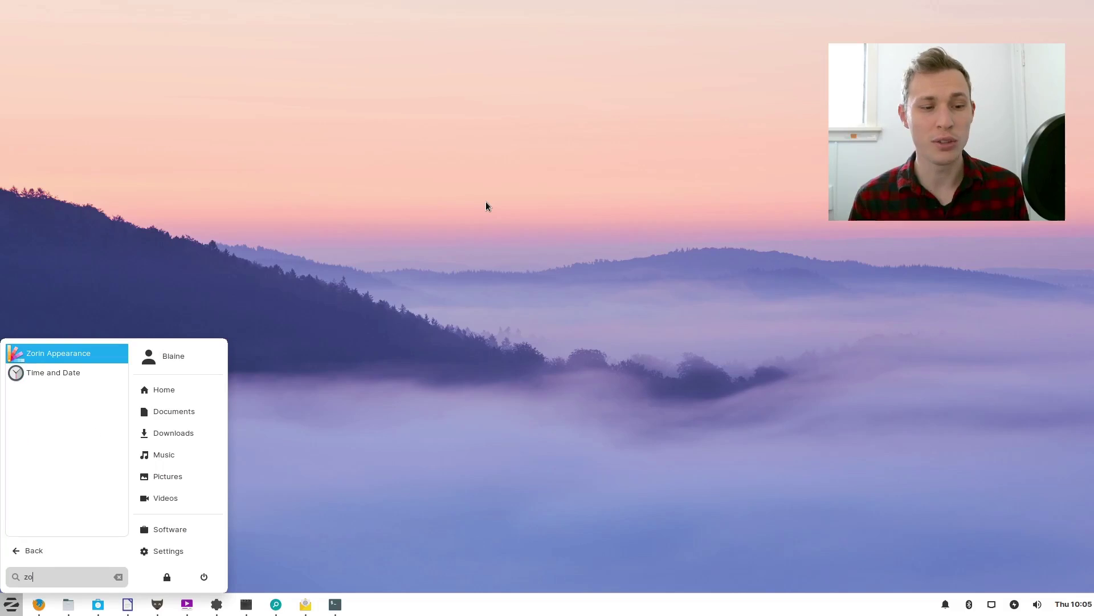
key("Return")
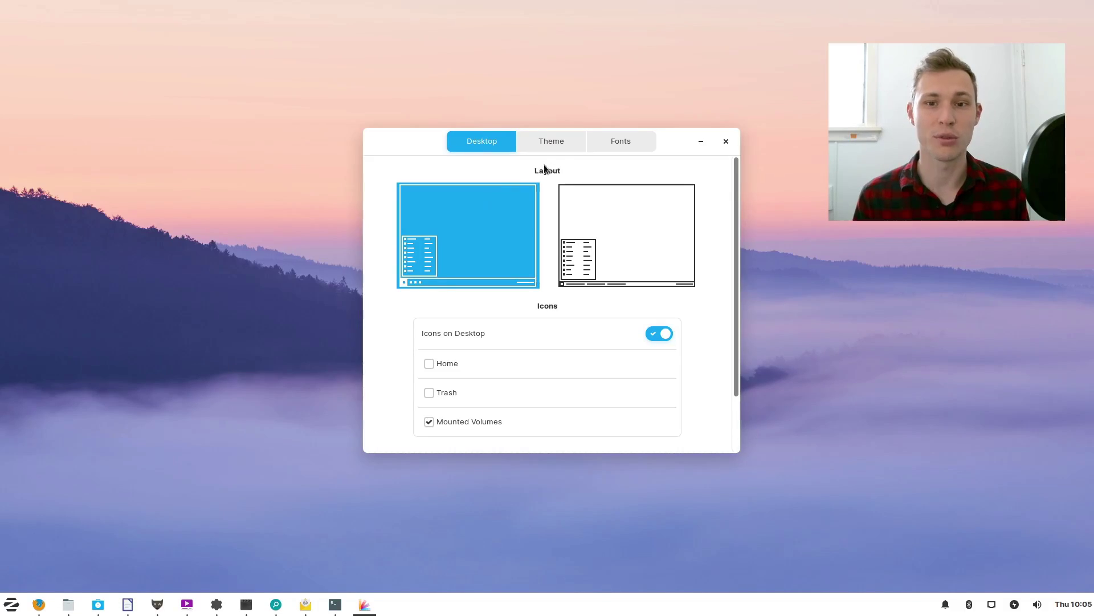
left_click_drag(661, 144, 588, 153)
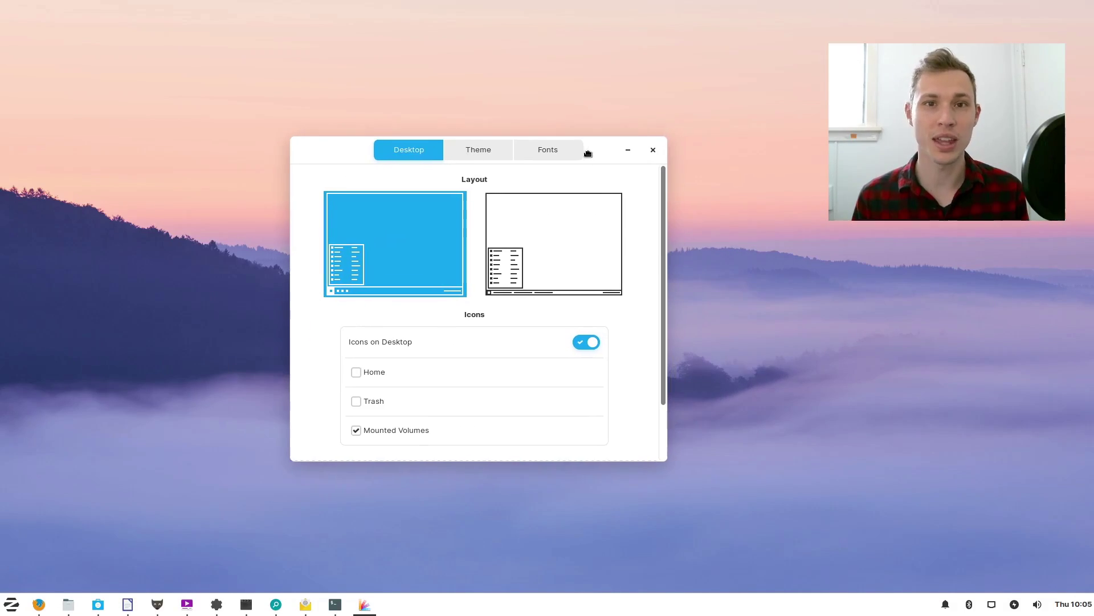
scroll(402, 276, "down", 2)
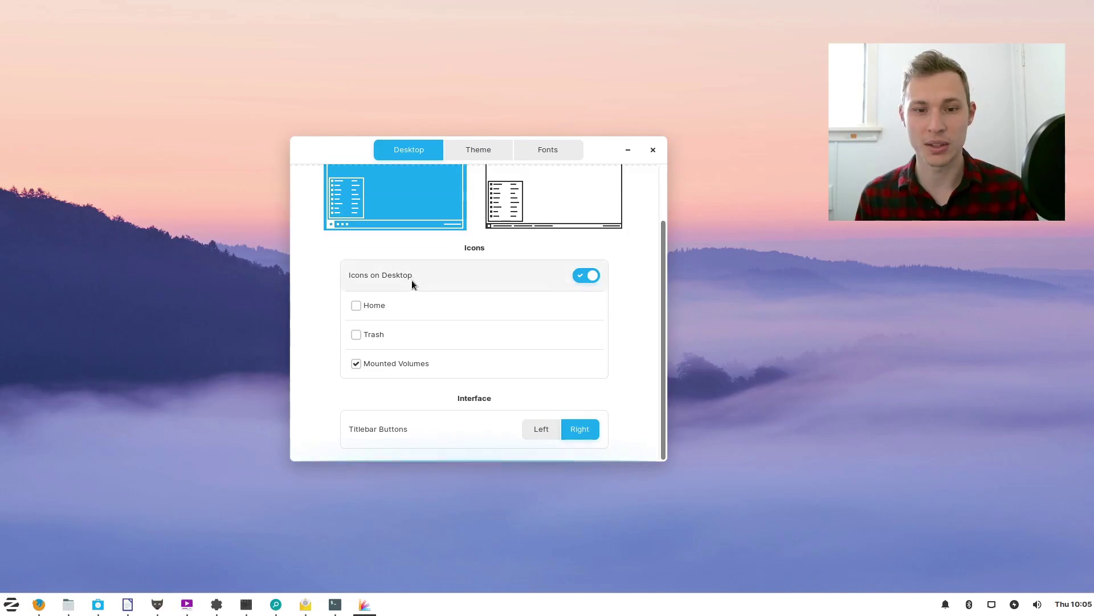
scroll(412, 291, "up", 2)
scroll(412, 291, "down", 2)
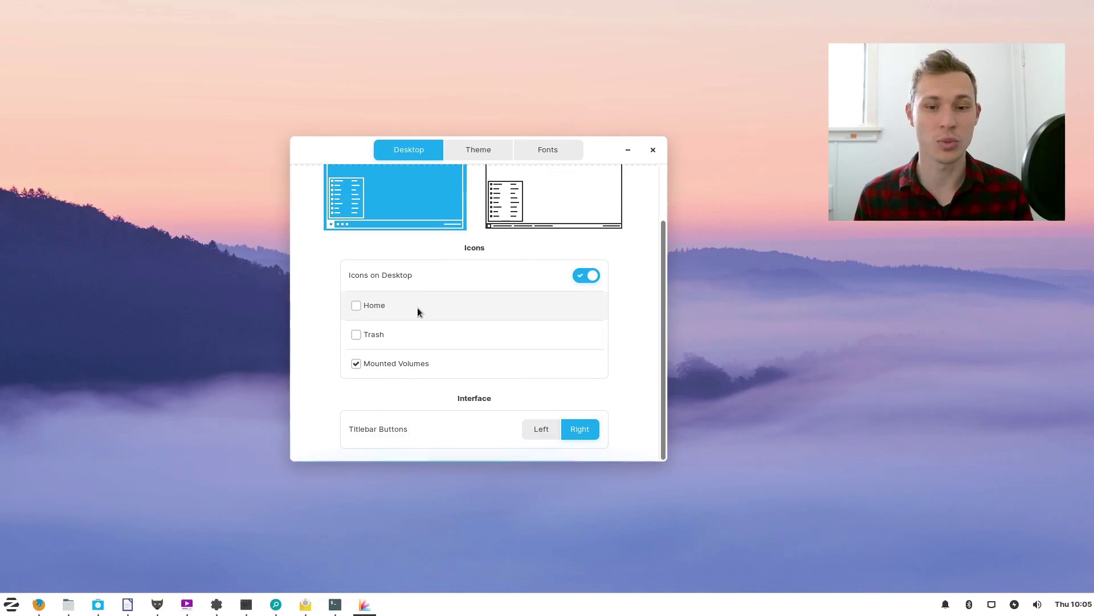
left_click(555, 429)
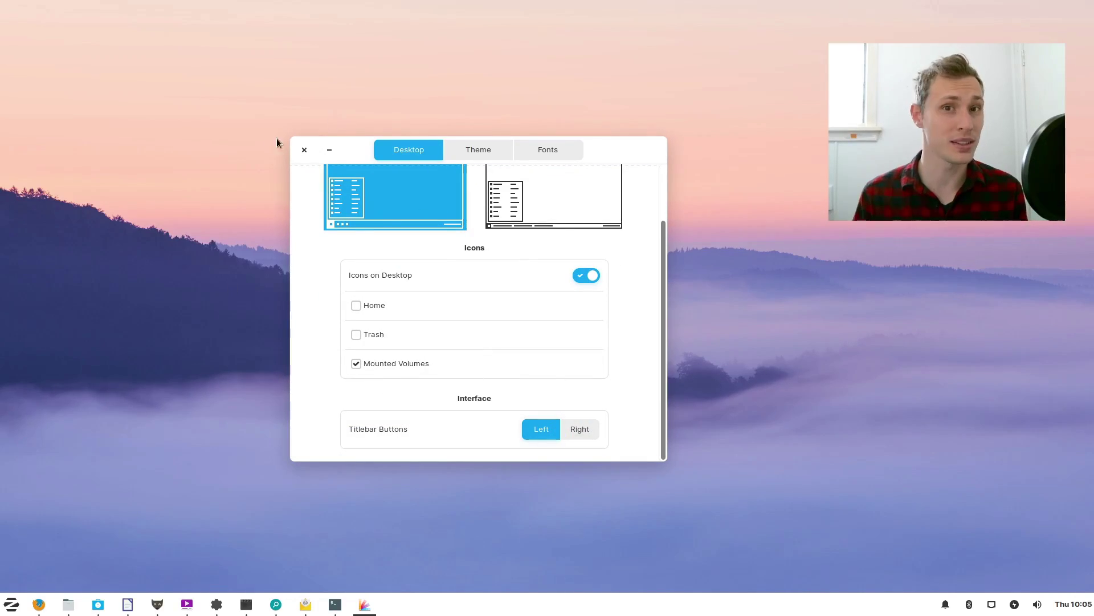
left_click(579, 428)
scroll(529, 382, "up", 2)
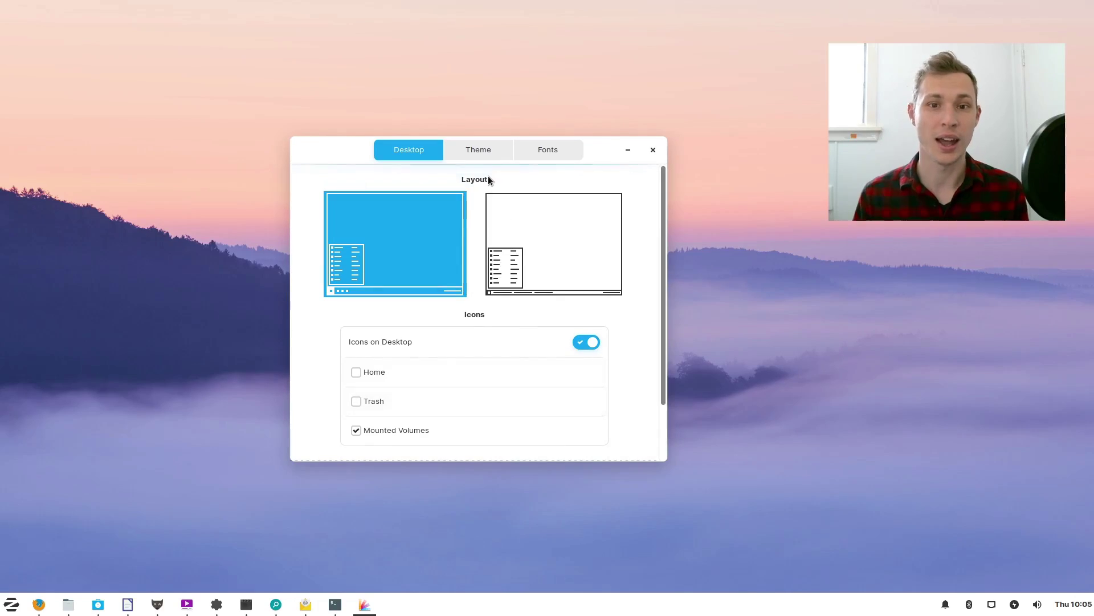
left_click(477, 152)
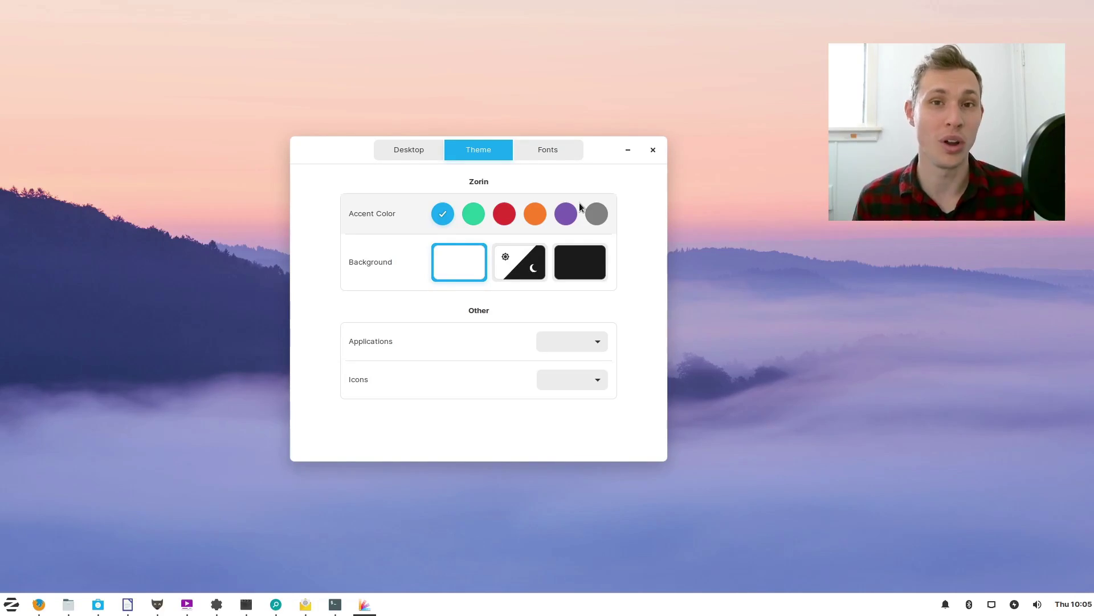
key("alt+F4")
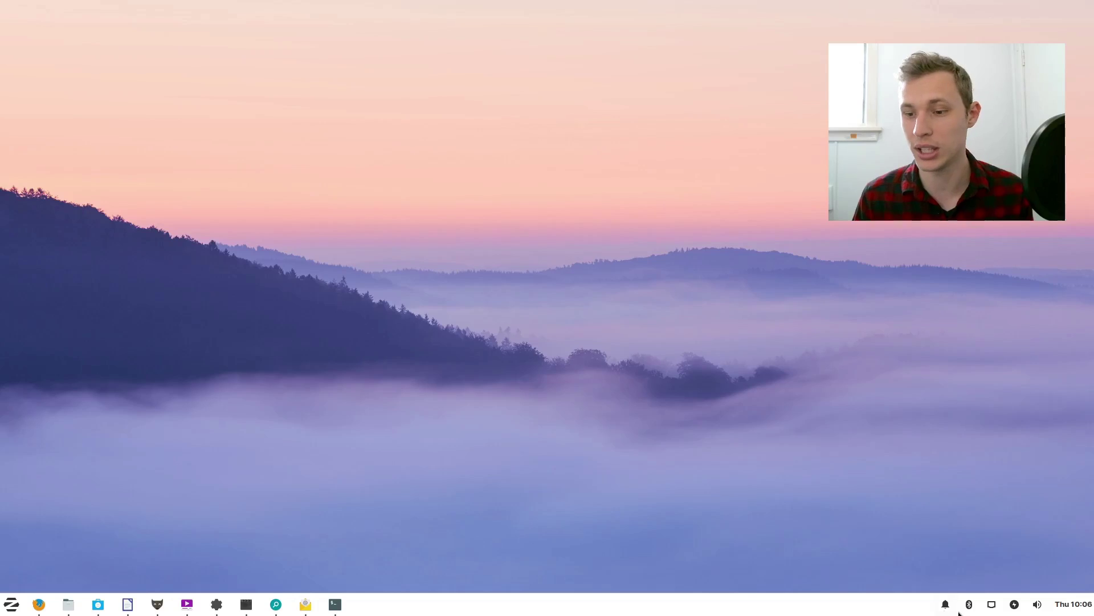
Check the panel's notifications, Bluetooth, network, power and volume menus
left_click(942, 601)
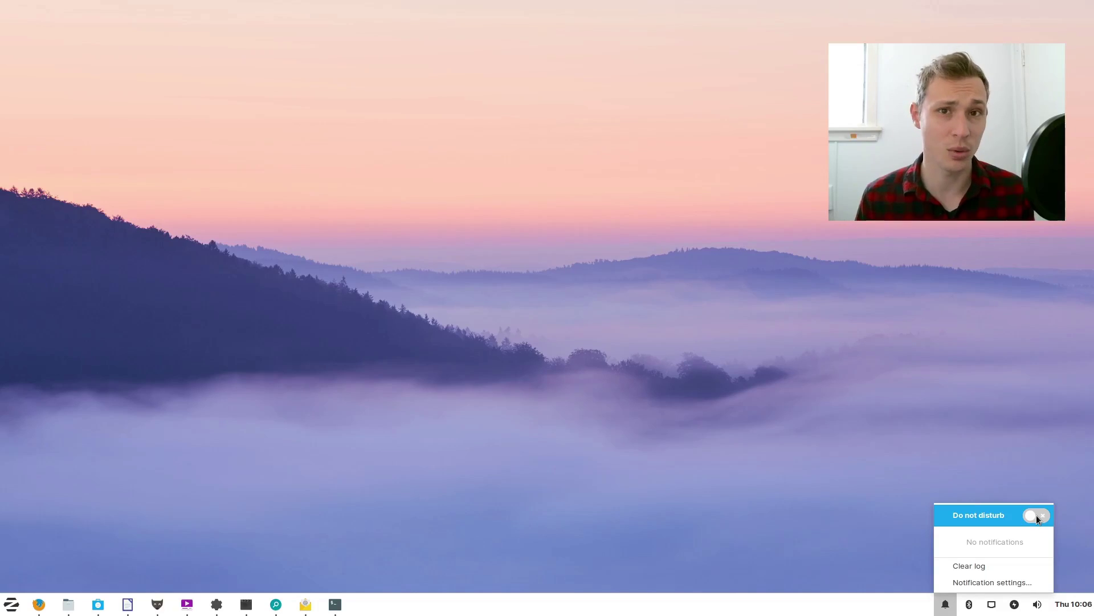
left_click(947, 606)
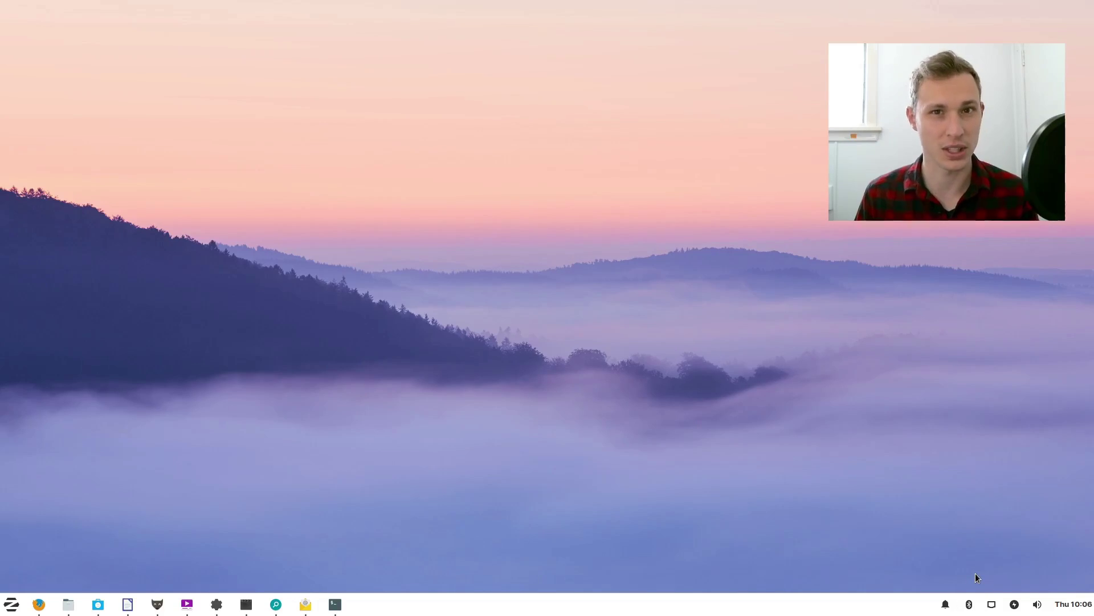
left_click(968, 604)
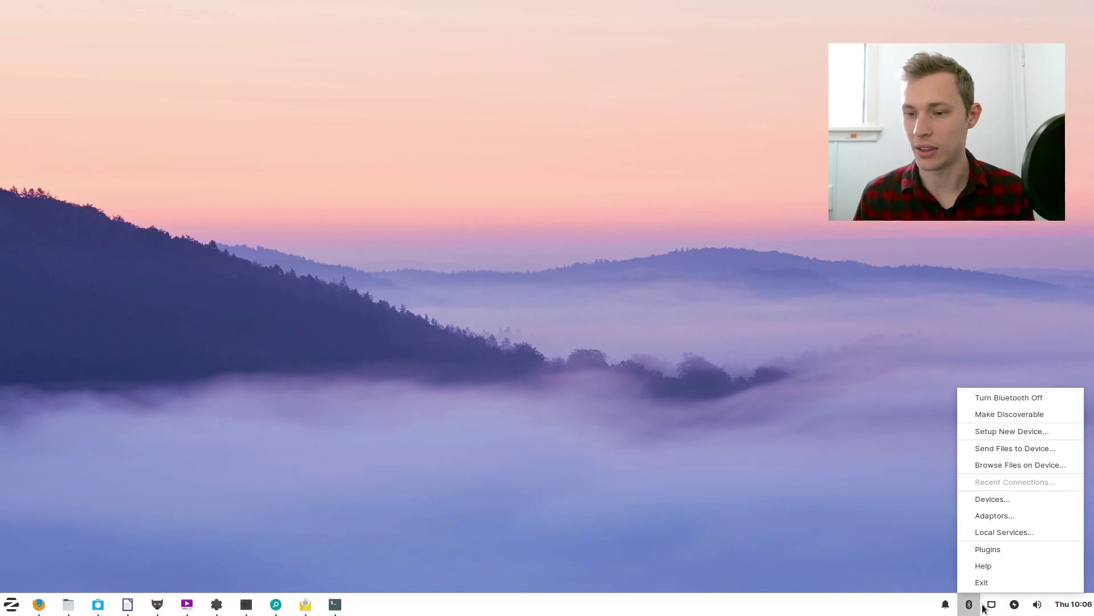
left_click(990, 608)
left_click(990, 608)
left_click(1014, 606)
left_click(1014, 605)
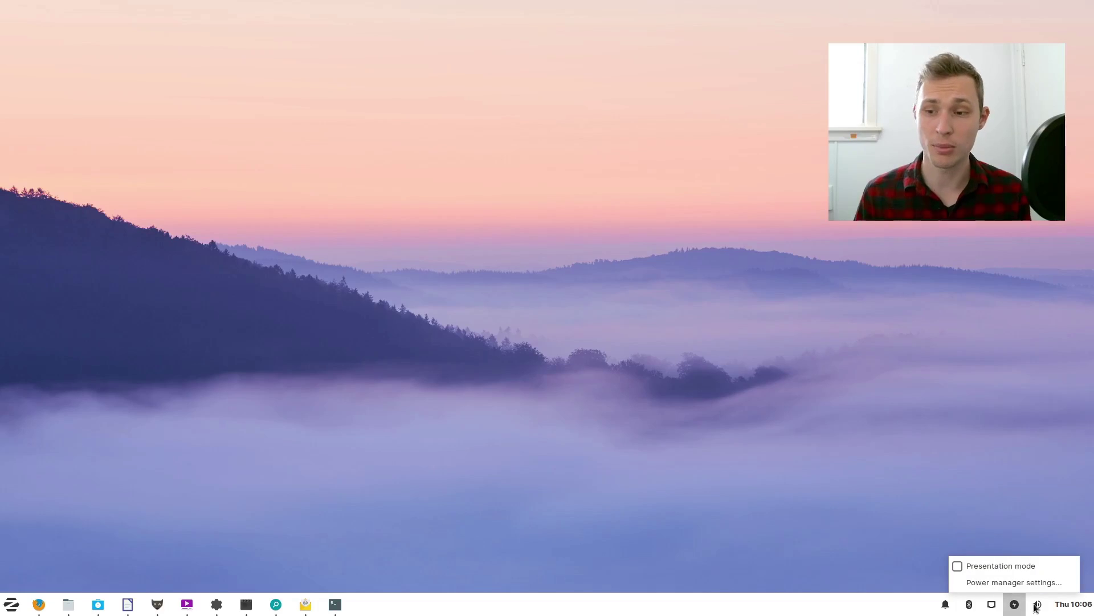
left_click(1035, 607)
left_click(1036, 608)
left_click(1036, 608)
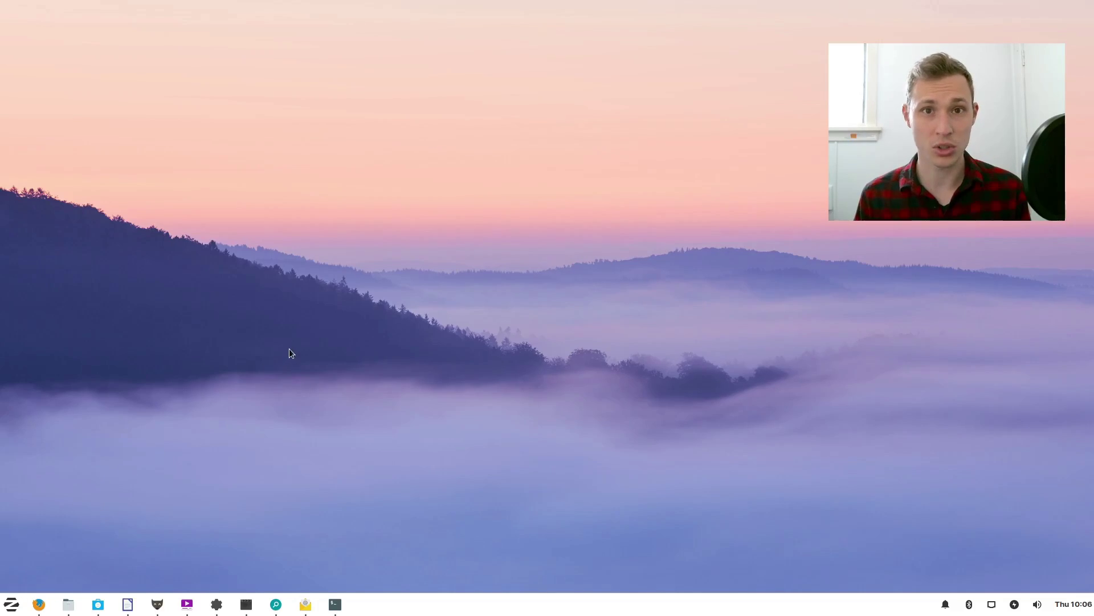
Reposition the htop terminal window and cancel its close warning so htop keeps running
key("super+d")
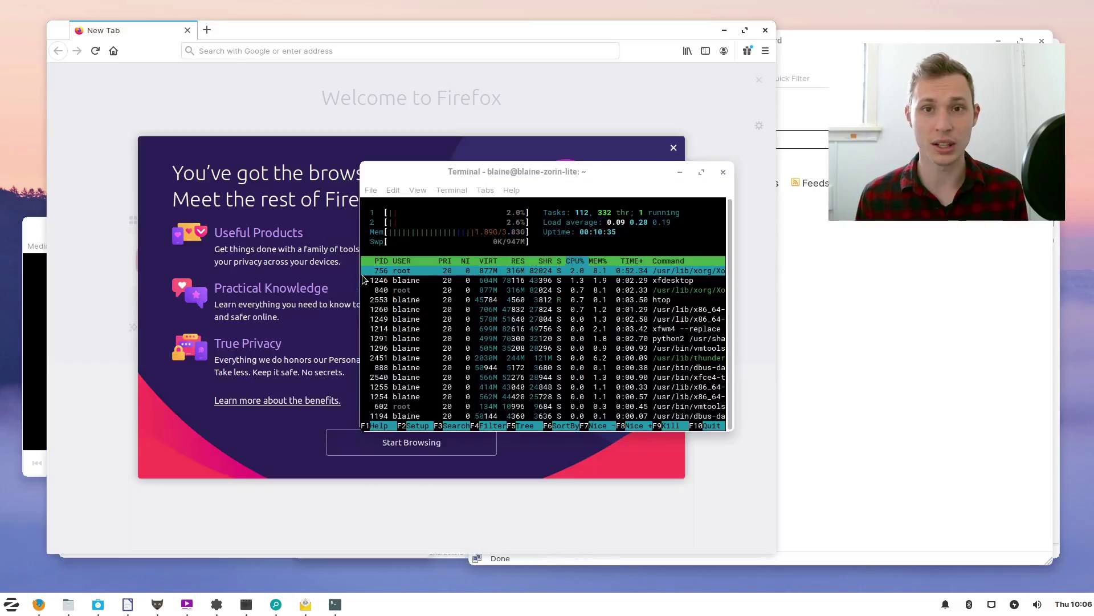
key("alt+Tab")
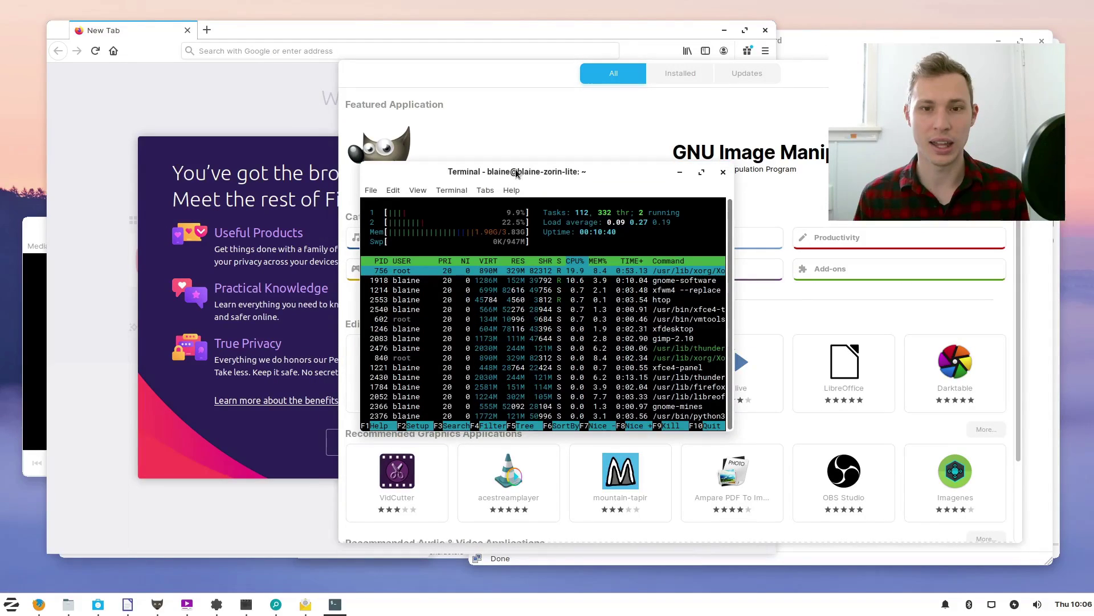
left_click_drag(515, 169, 362, 164)
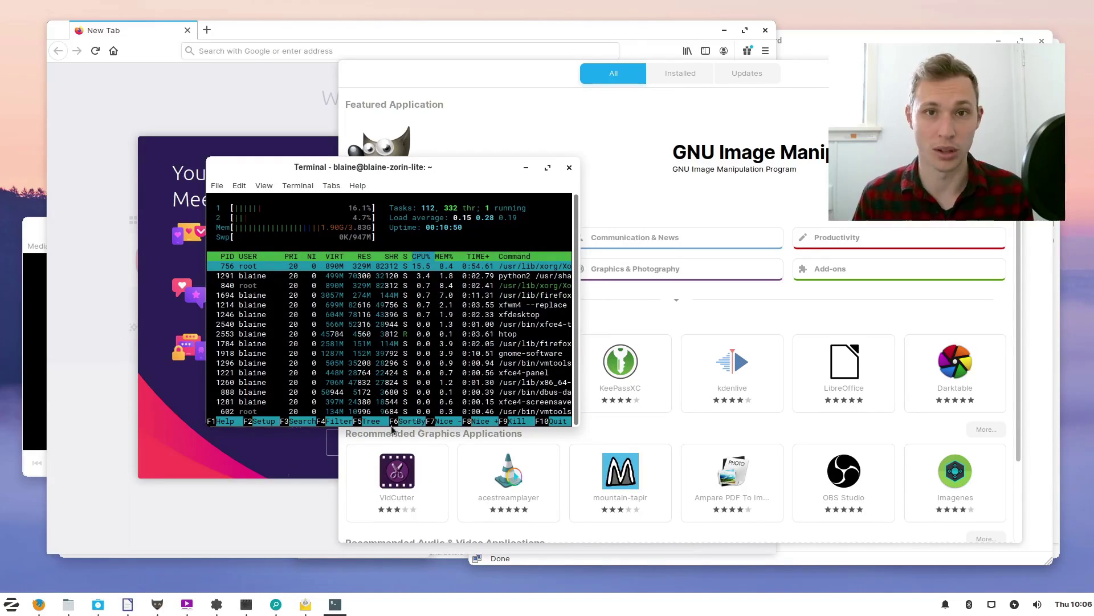
left_click_drag(427, 171, 472, 167)
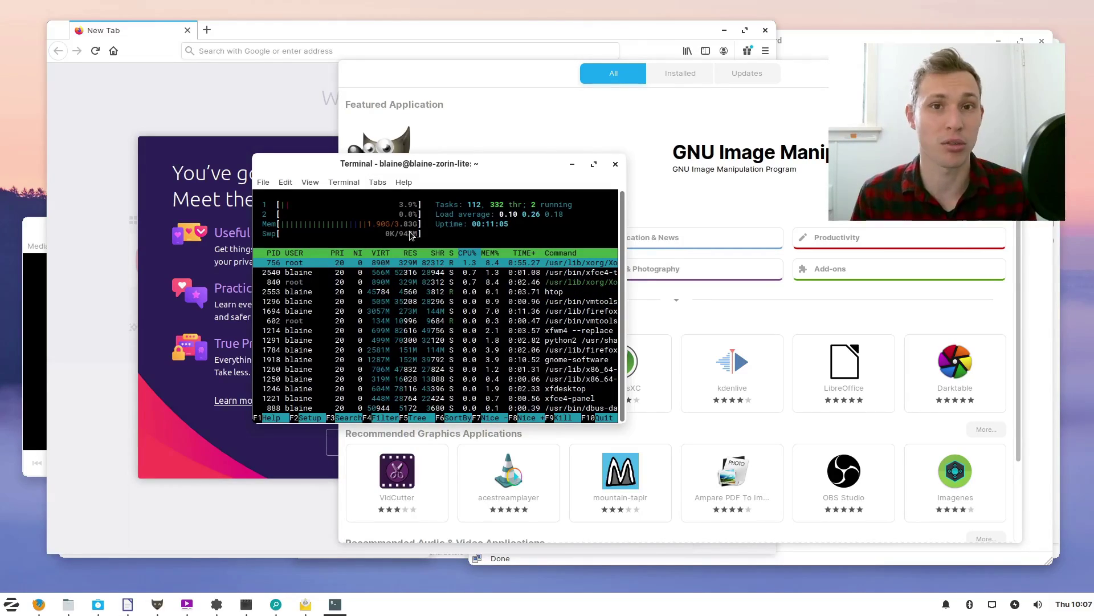
left_click_drag(492, 167, 486, 183)
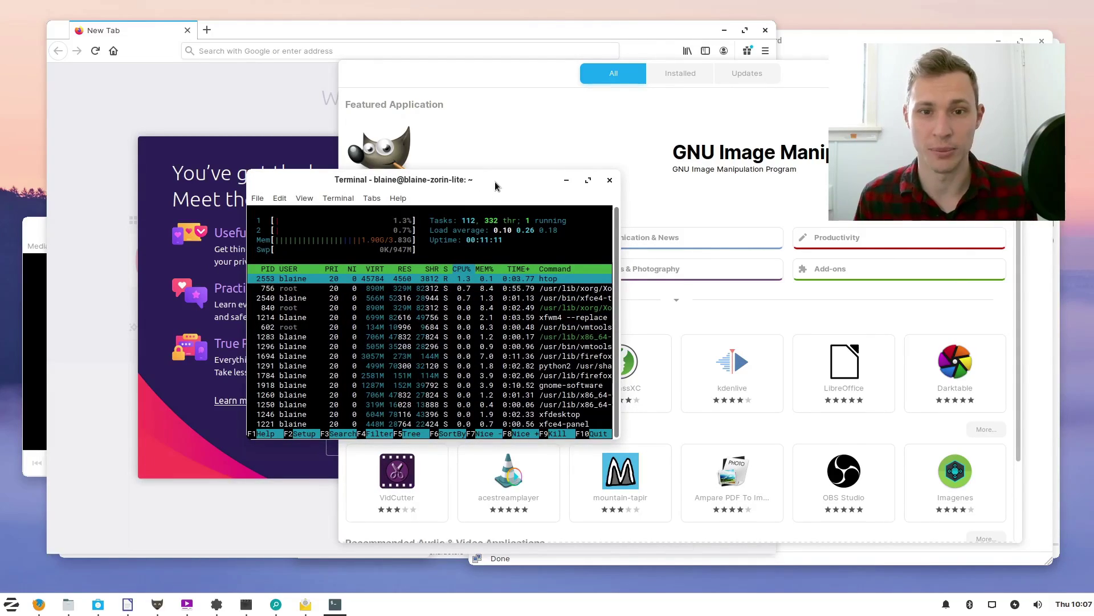
left_click_drag(487, 184, 462, 191)
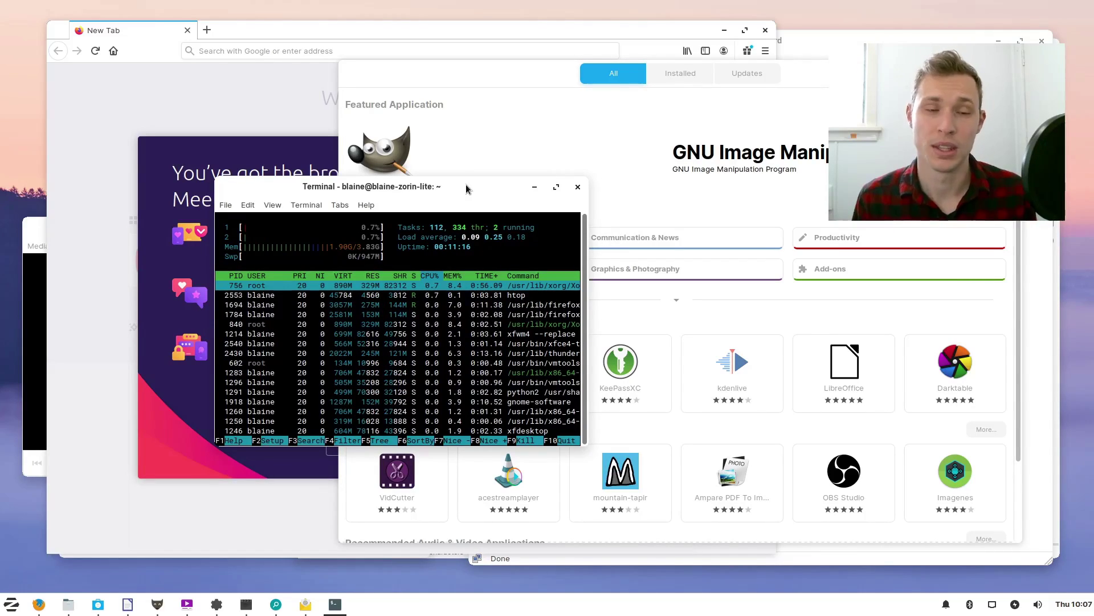
left_click_drag(447, 184, 467, 185)
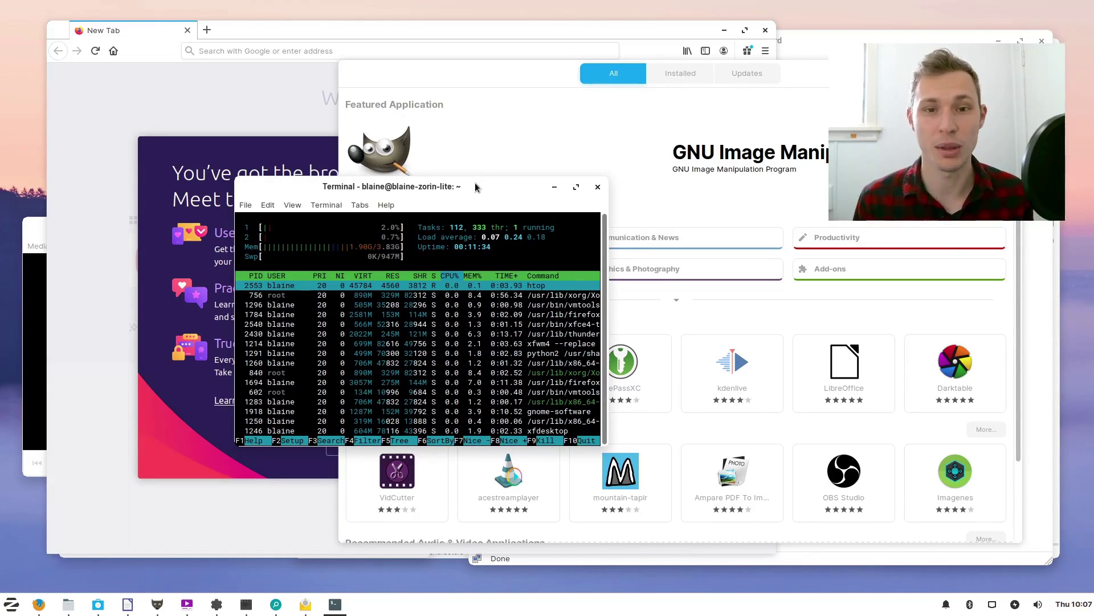
left_click_drag(474, 183, 488, 183)
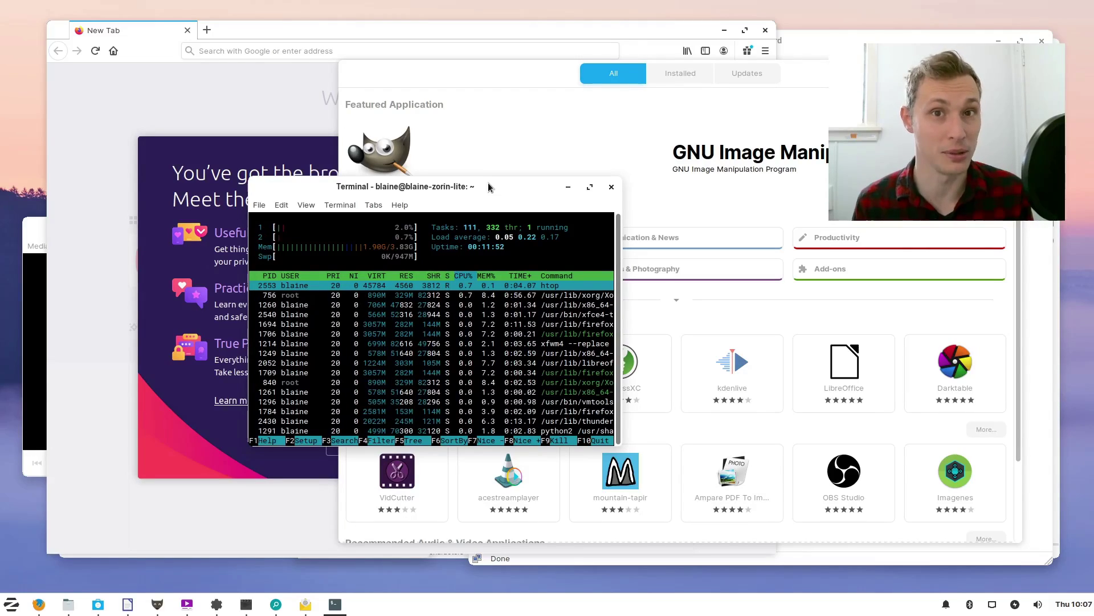
left_click(610, 190)
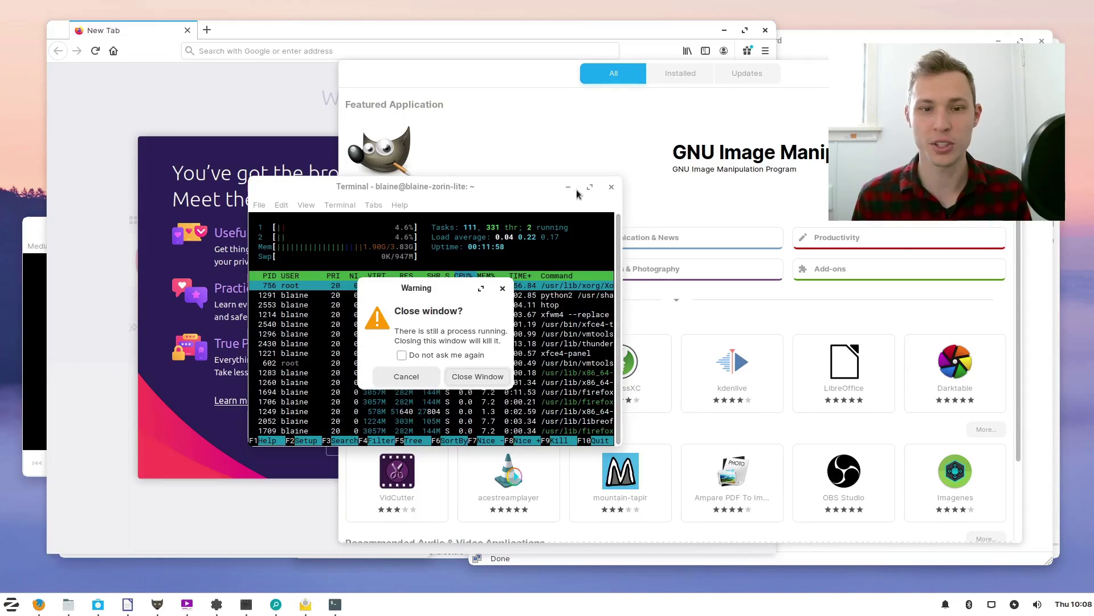
left_click(421, 376)
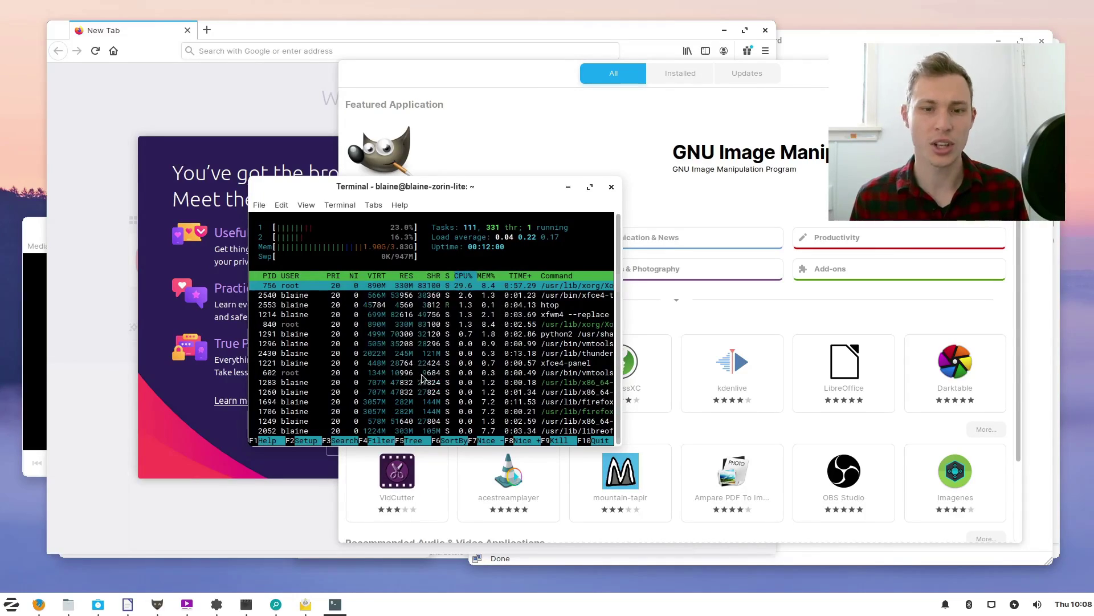
Move the htop terminal aside, load youtube.com in Firefox, and dismiss the new-look popup
left_click_drag(505, 190, 957, 290)
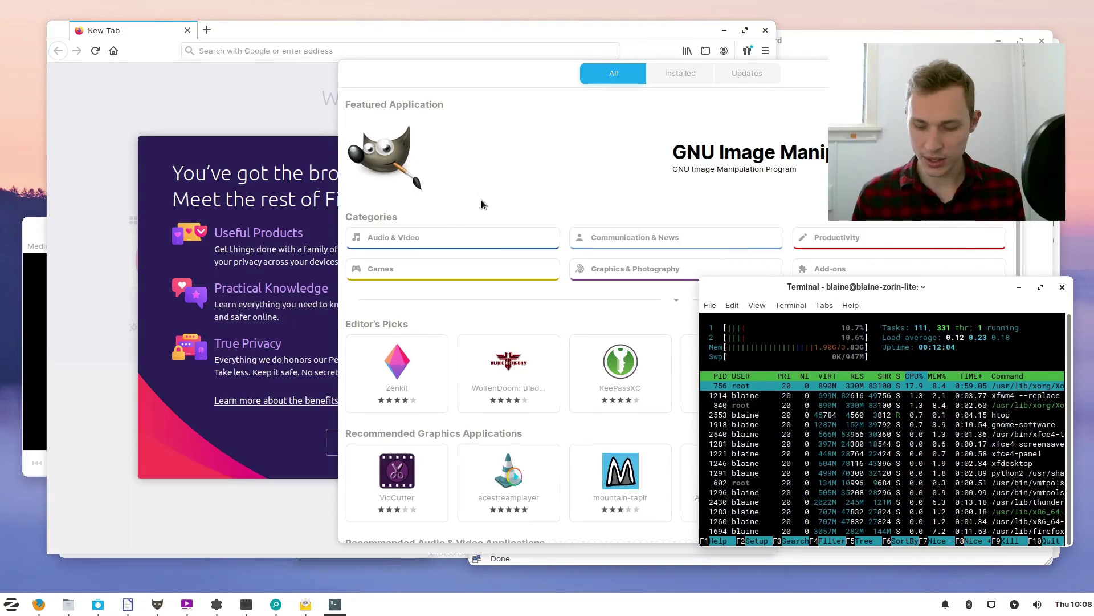
key("super+d")
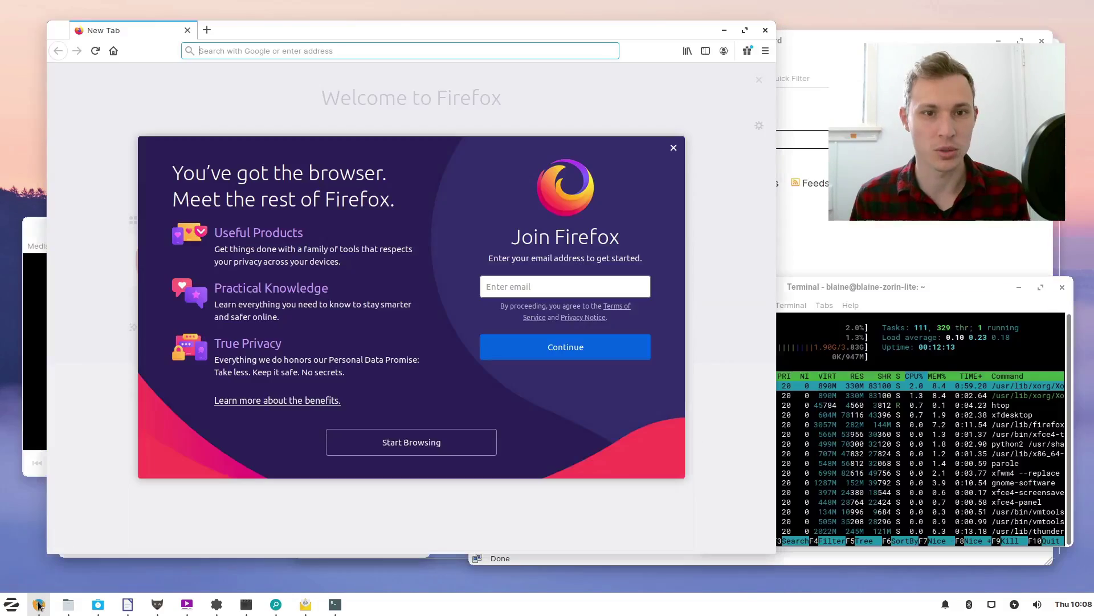
type("youtu")
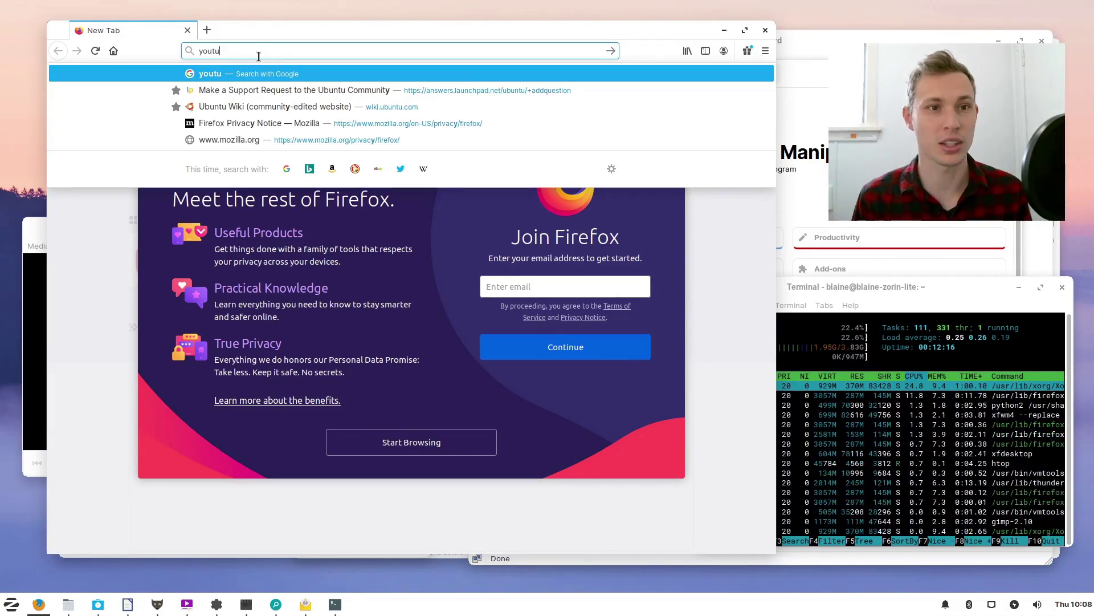
type("be.com")
key("Return")
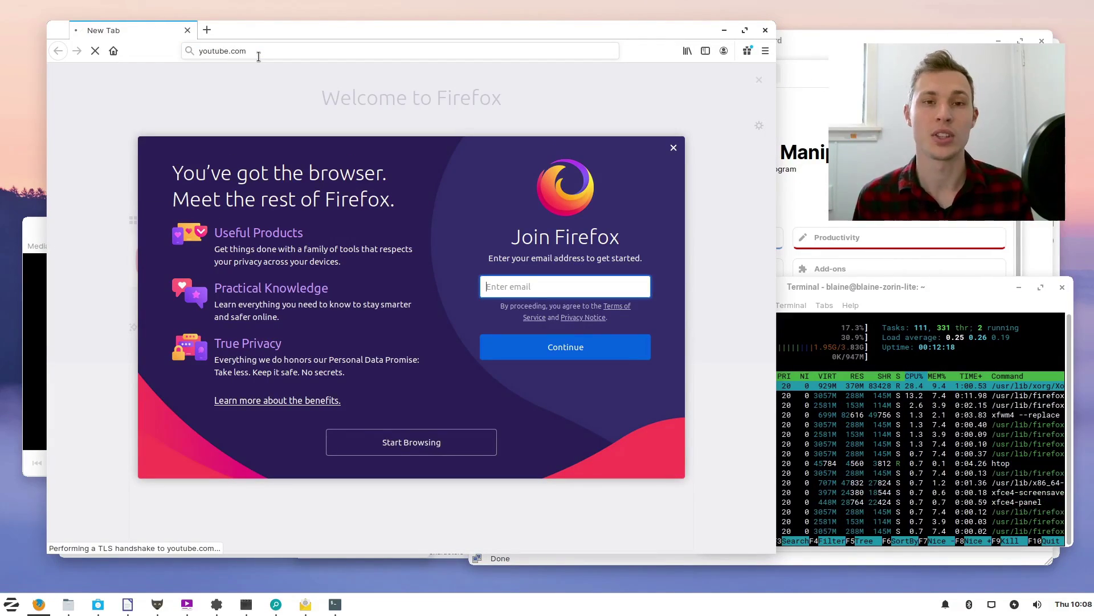
left_click_drag(493, 30, 556, 31)
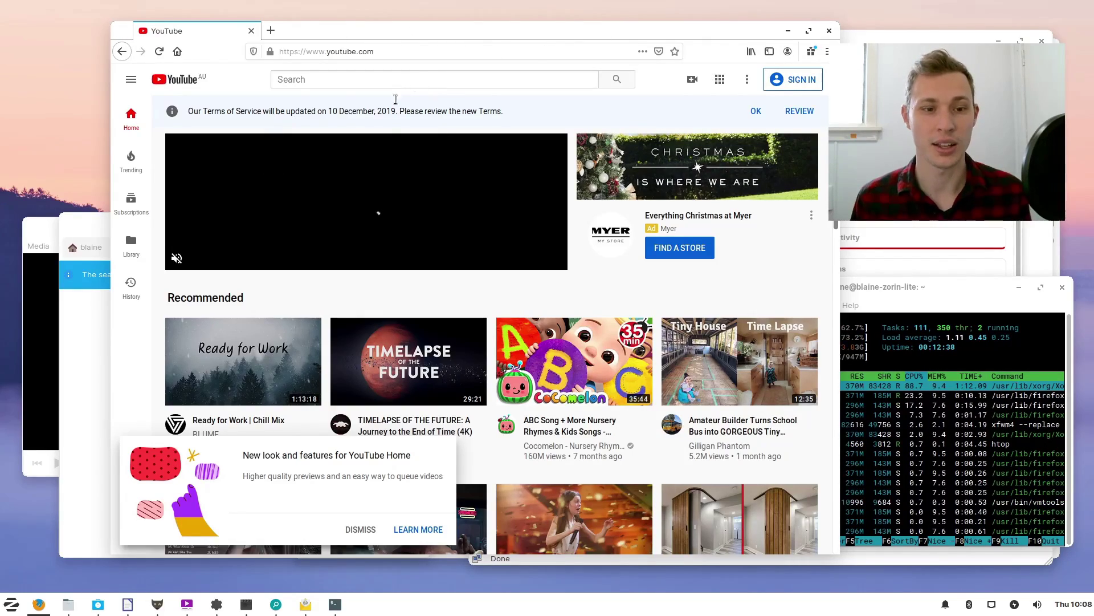
scroll(402, 311, "down", 5)
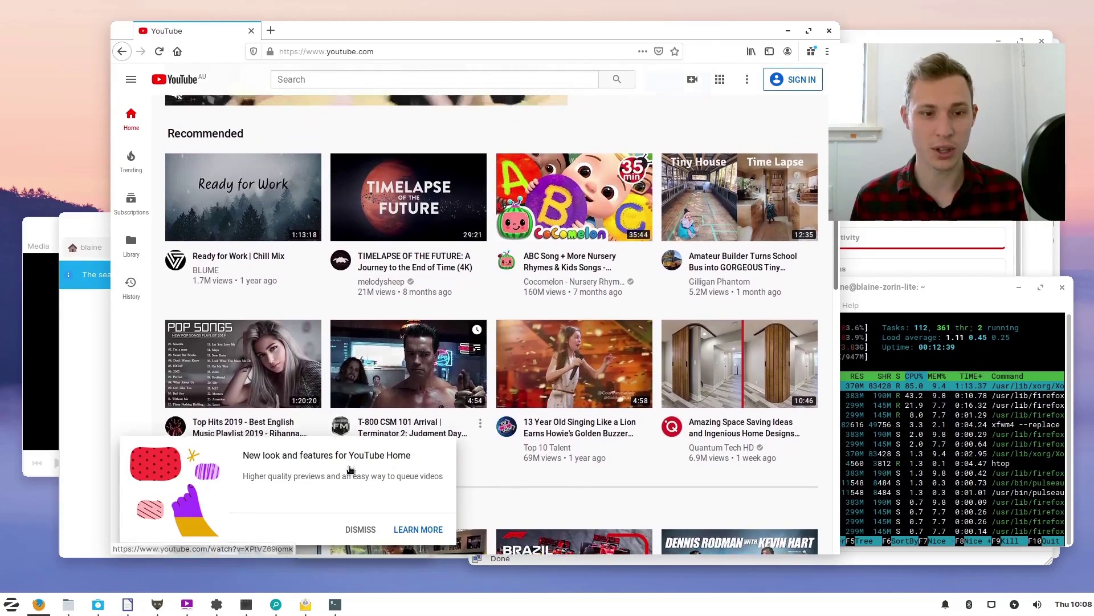
left_click(368, 532)
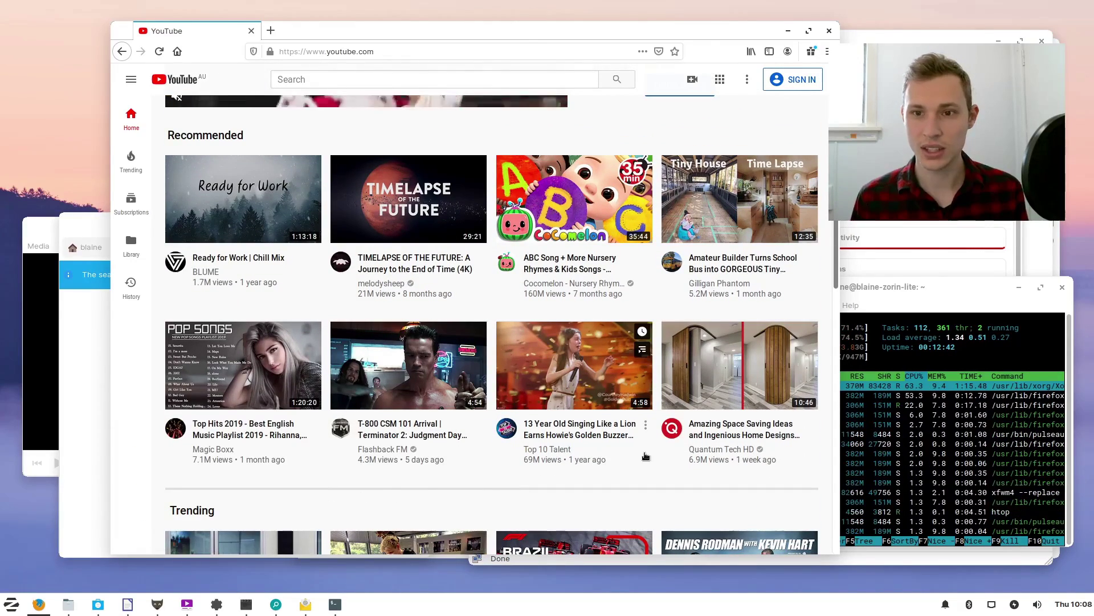
Open TIMELAPSE OF THE FUTURE, set quality to 1080p, go full screen and jump to 1:03
left_click(426, 209)
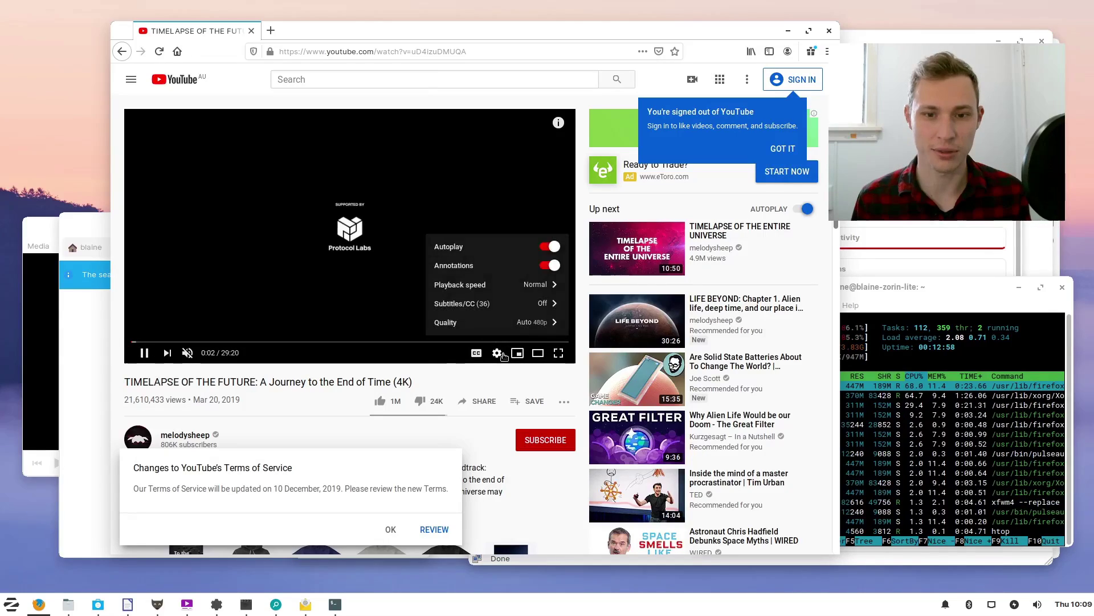
left_click(525, 323)
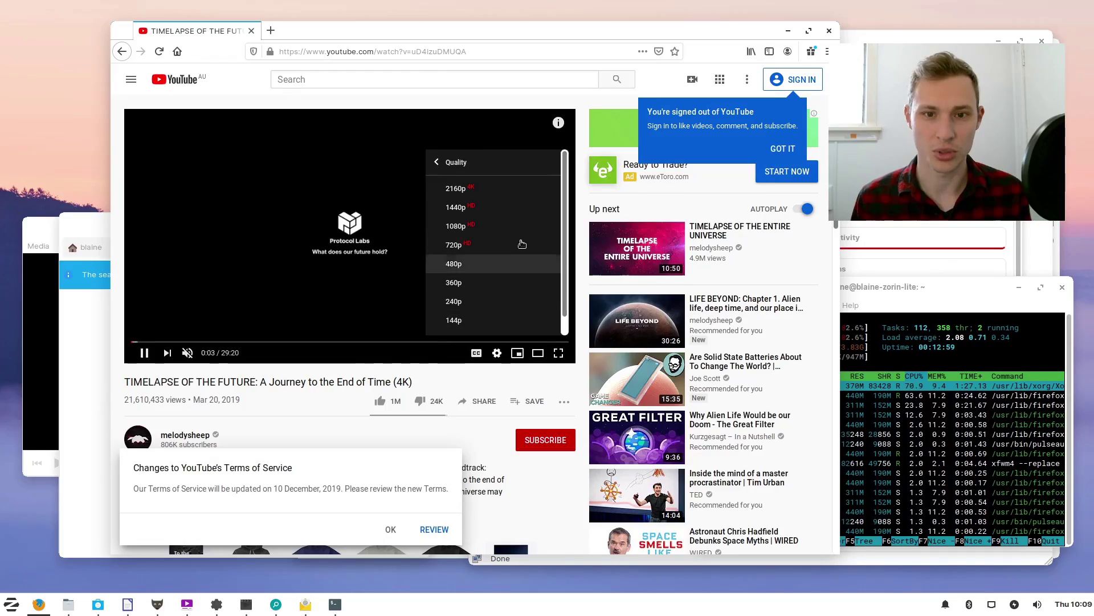
left_click(491, 226)
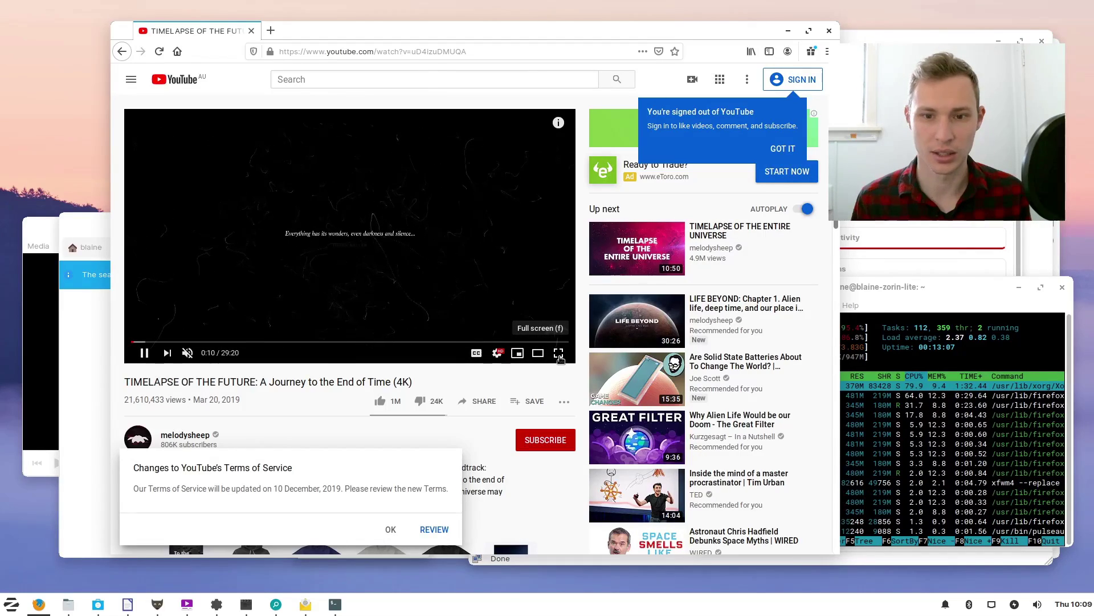
left_click(559, 353)
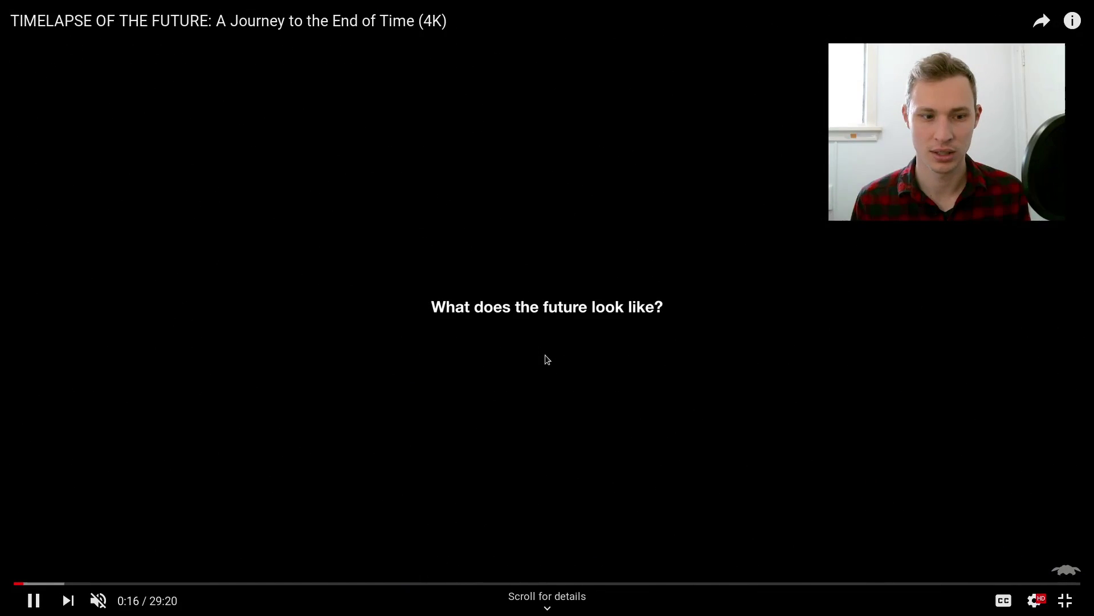
left_click(53, 584)
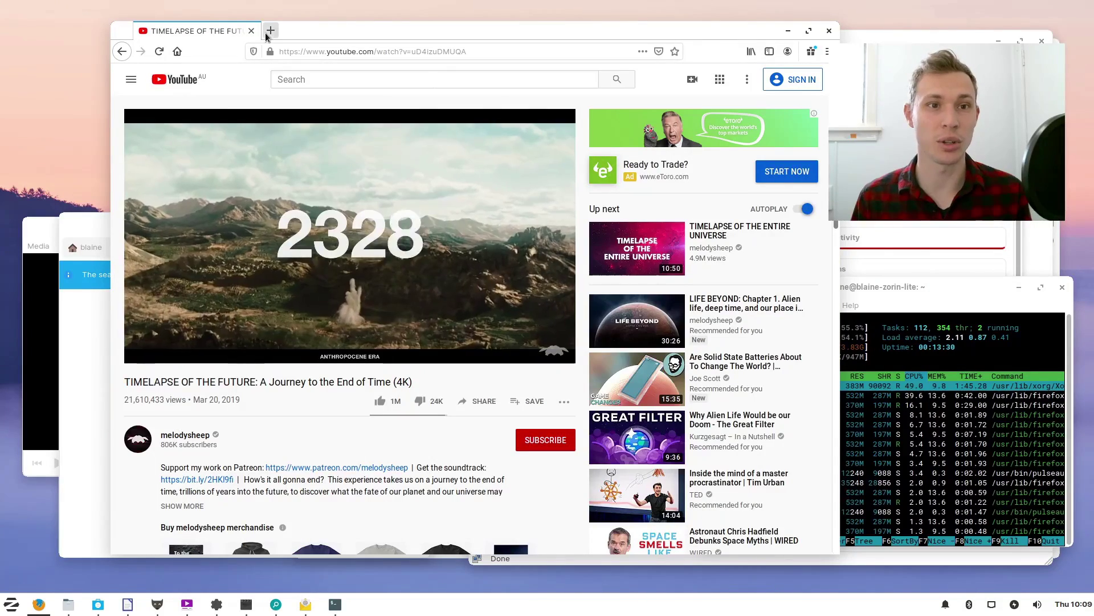
Close Firefox, move the software store window up, and search the store for 'chrome'
left_click(270, 31)
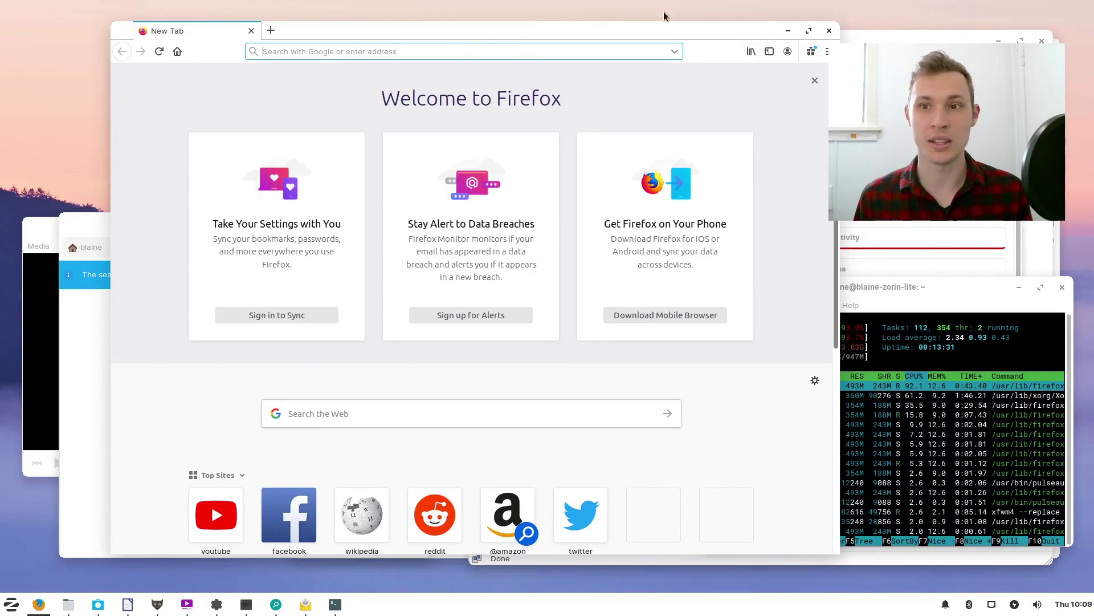
left_click(831, 32)
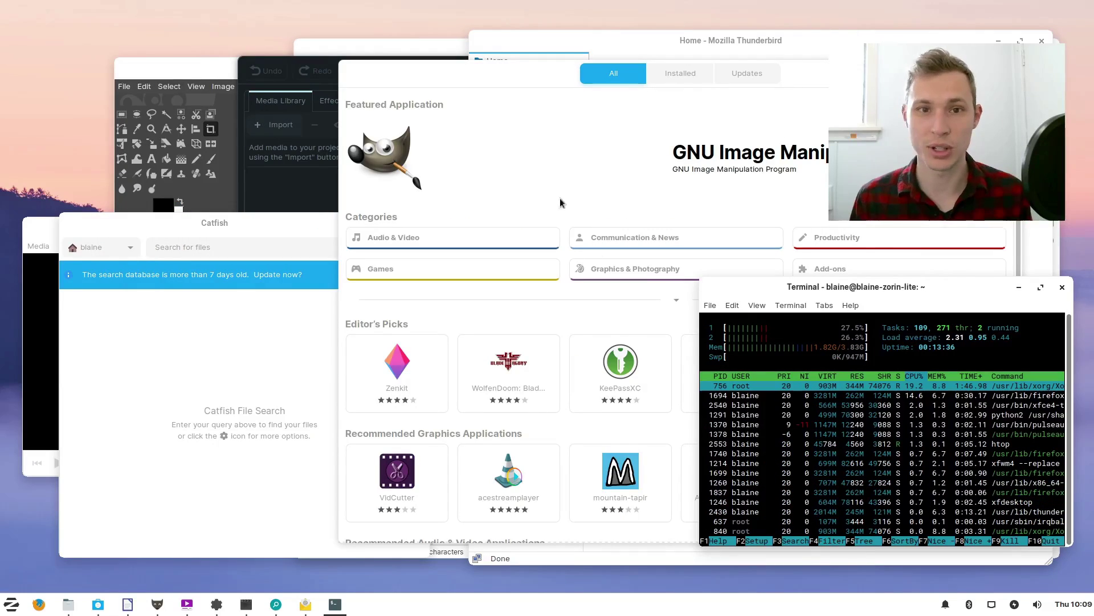
left_click(525, 72)
left_click_drag(518, 75, 453, 64)
left_click(781, 63)
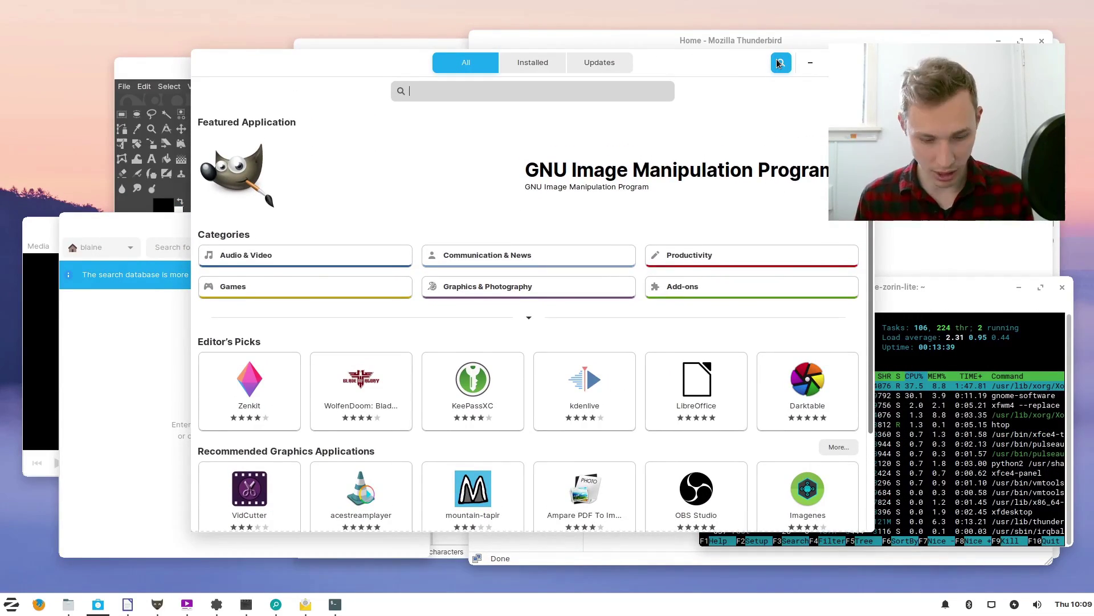
type("chrome")
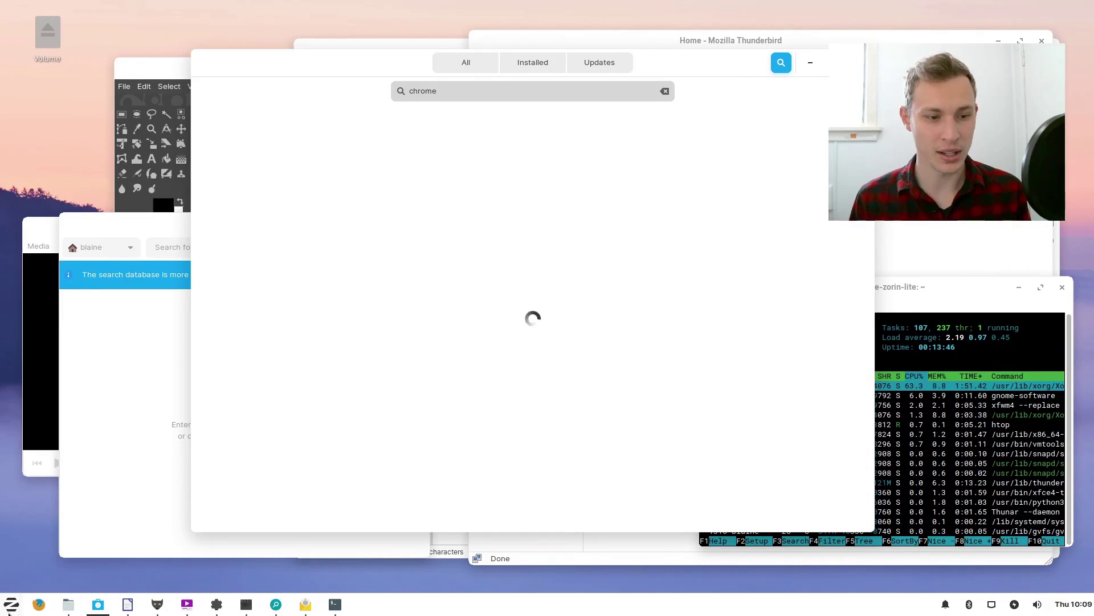
left_click(8, 610)
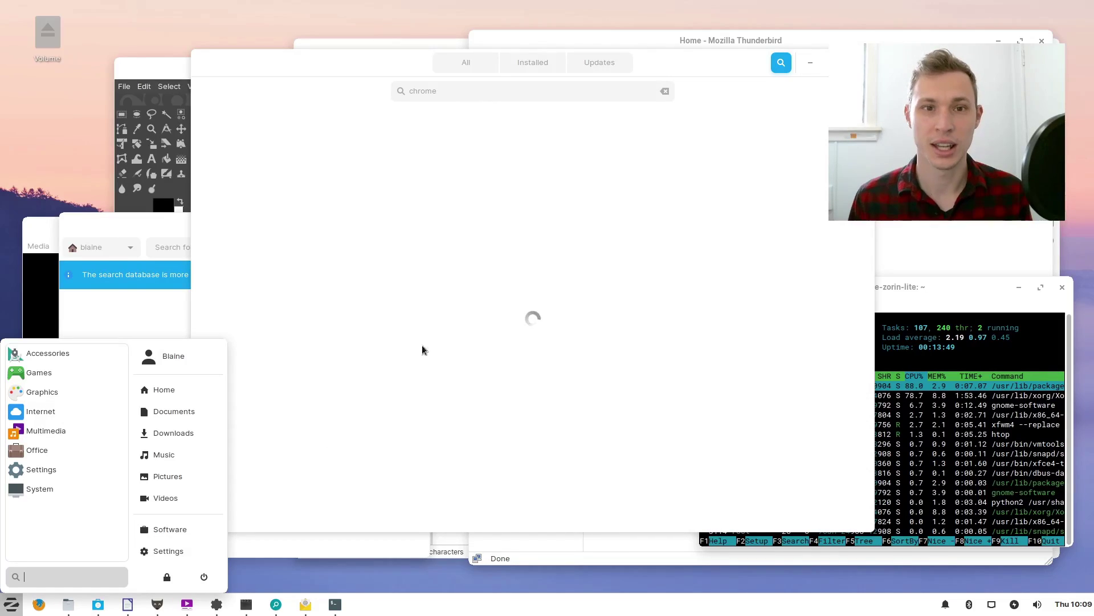
left_click(422, 71)
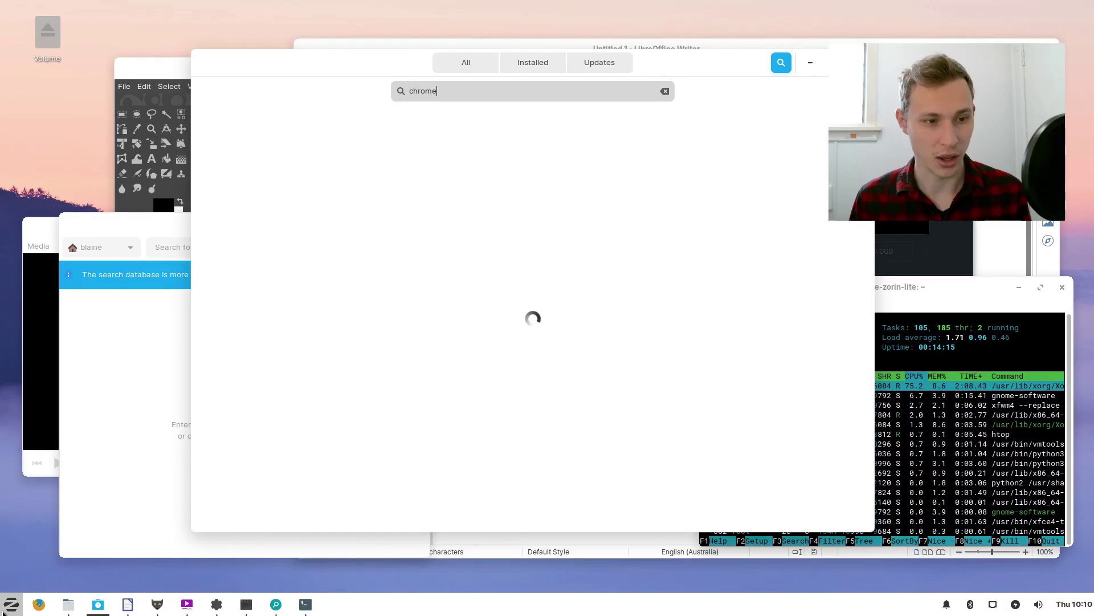
left_click(11, 604)
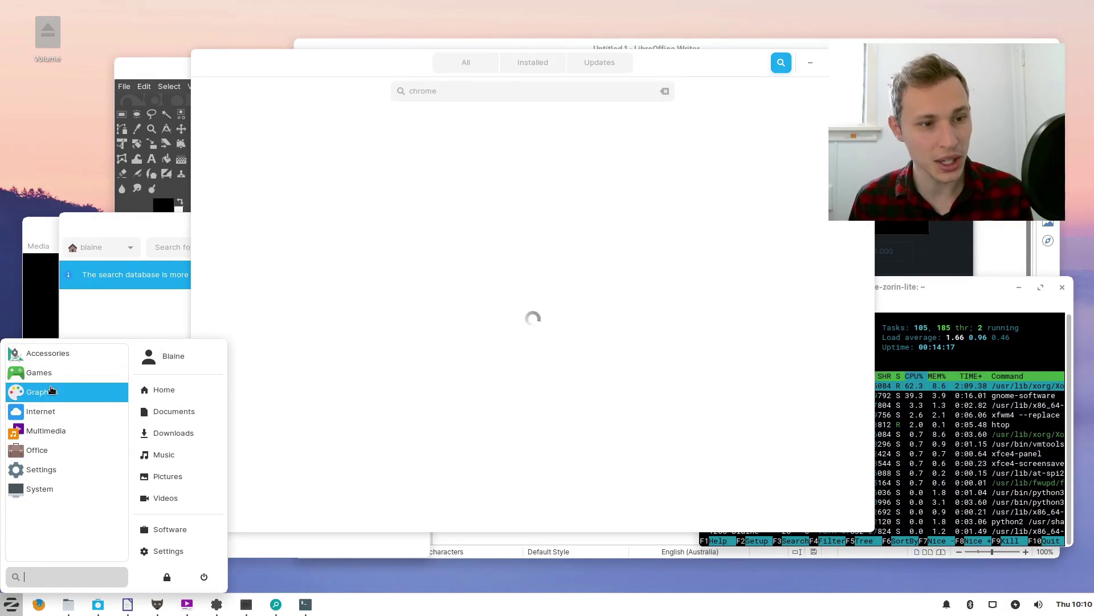
left_click(55, 377)
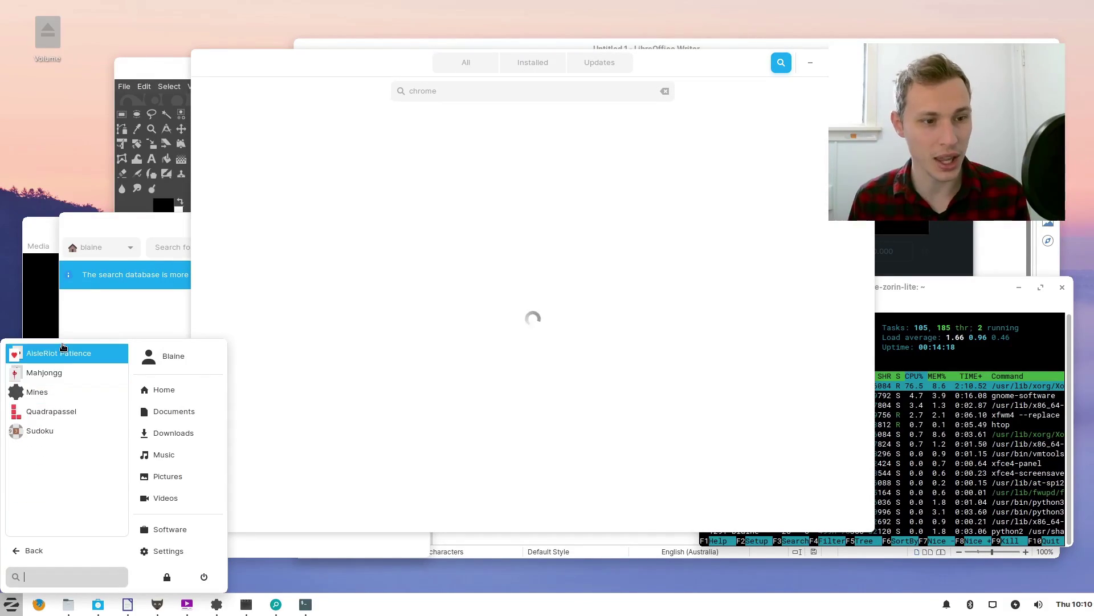
left_click(48, 554)
left_click(41, 391)
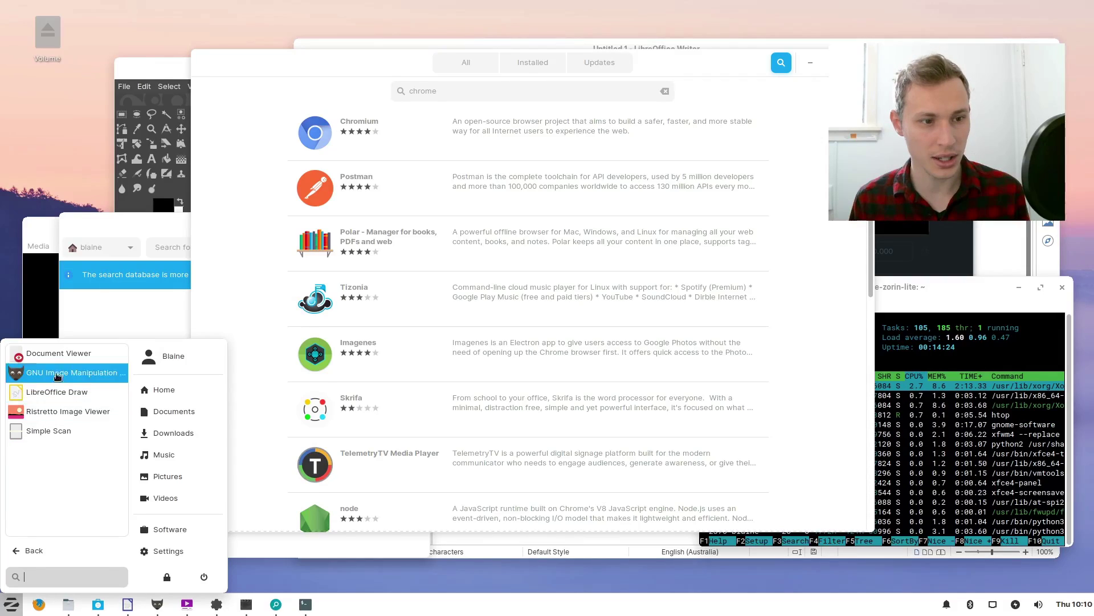
left_click(25, 550)
left_click(46, 431)
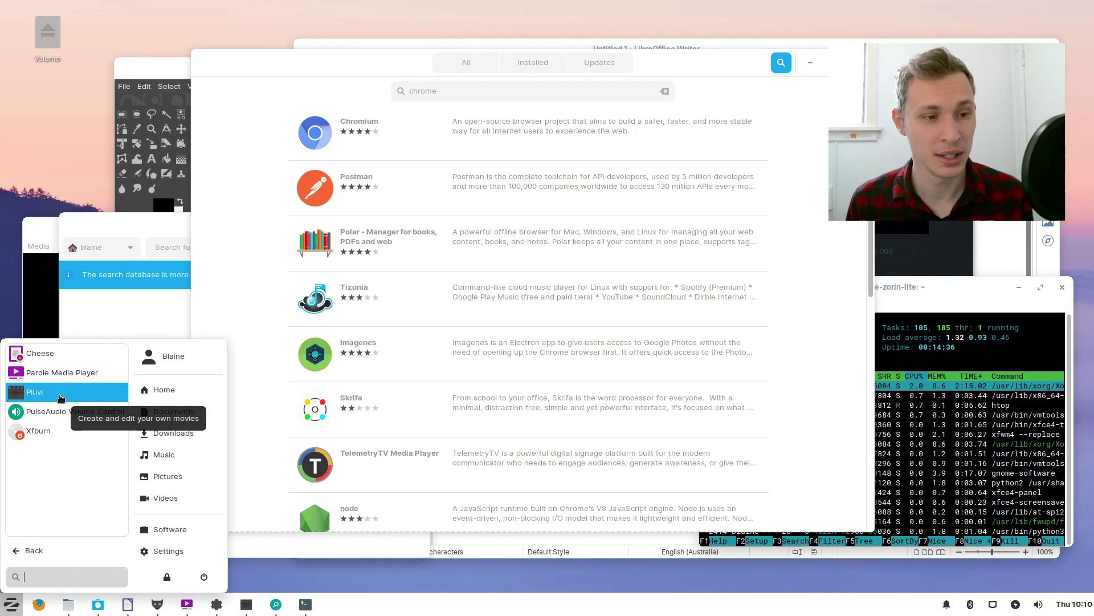
left_click(61, 393)
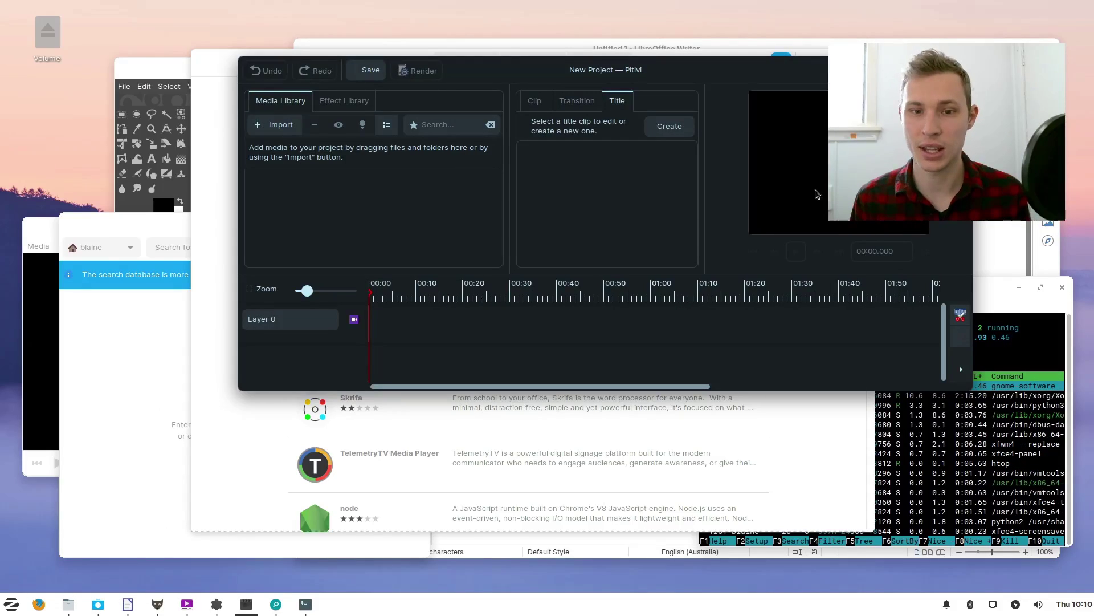
left_click(357, 106)
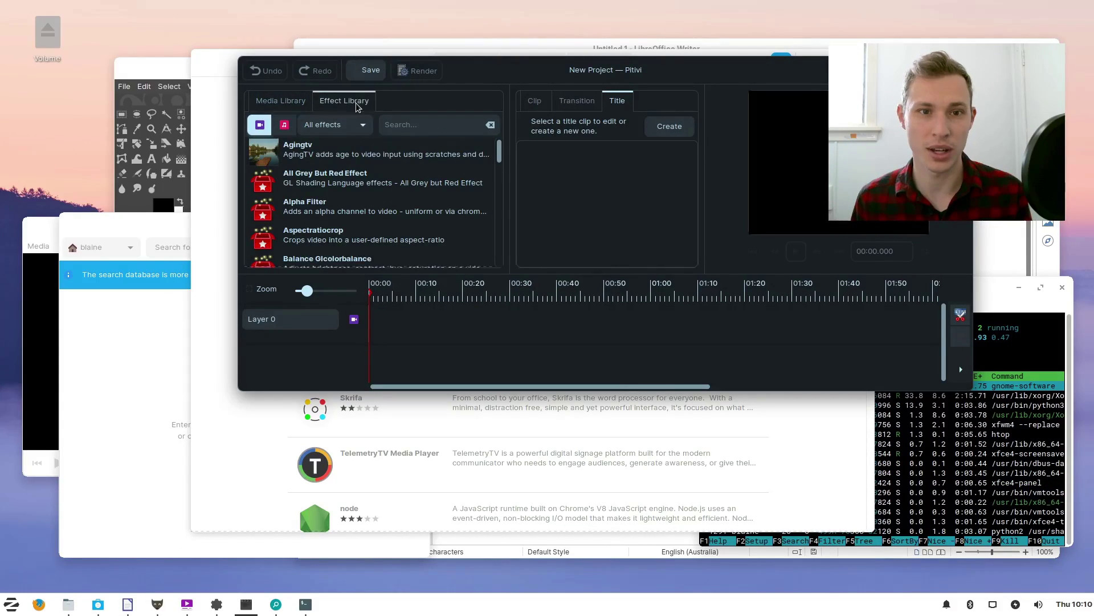
left_click(283, 106)
key("ctrl+q")
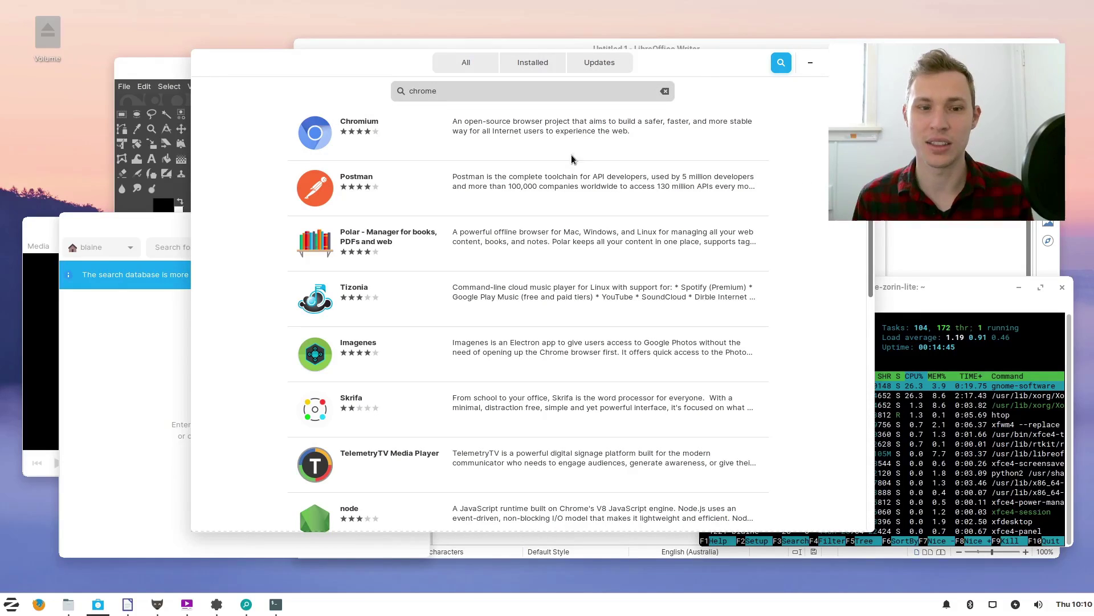
left_click(7, 610)
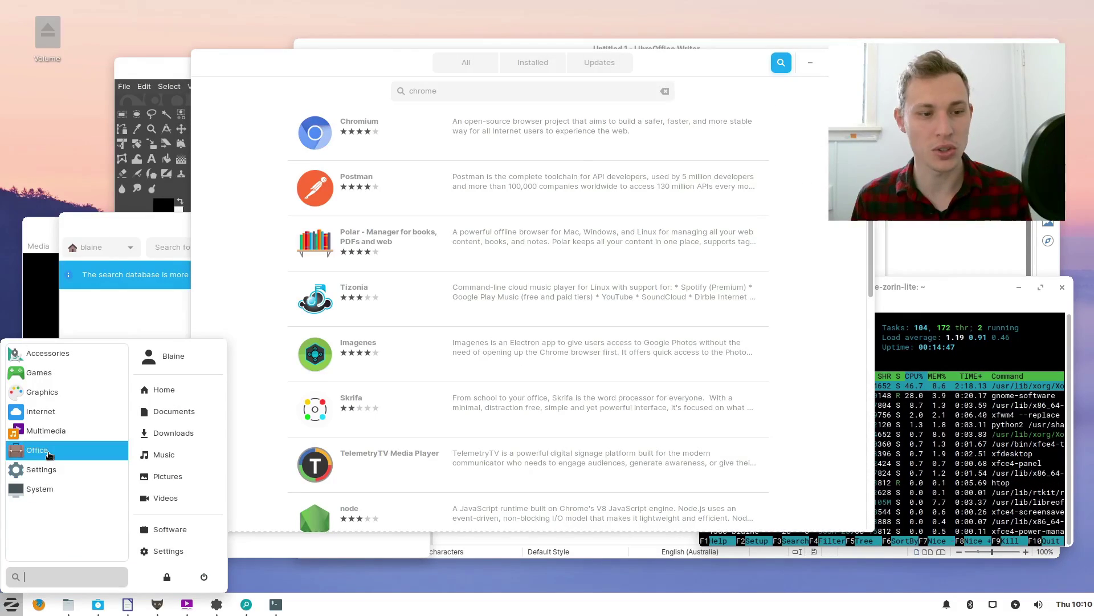
left_click(49, 455)
left_click(48, 550)
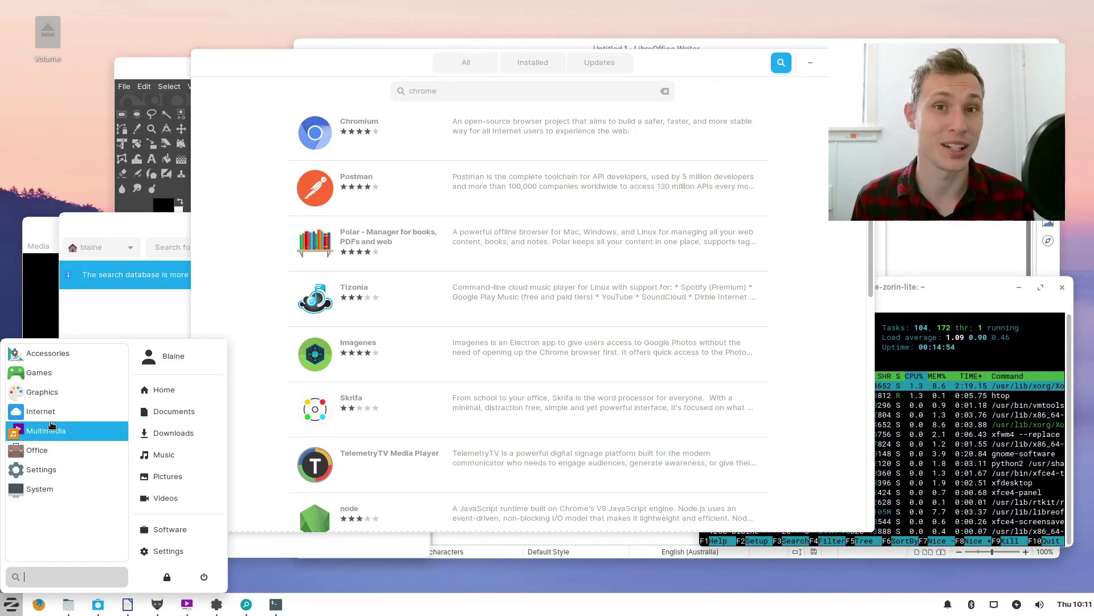
left_click(251, 180)
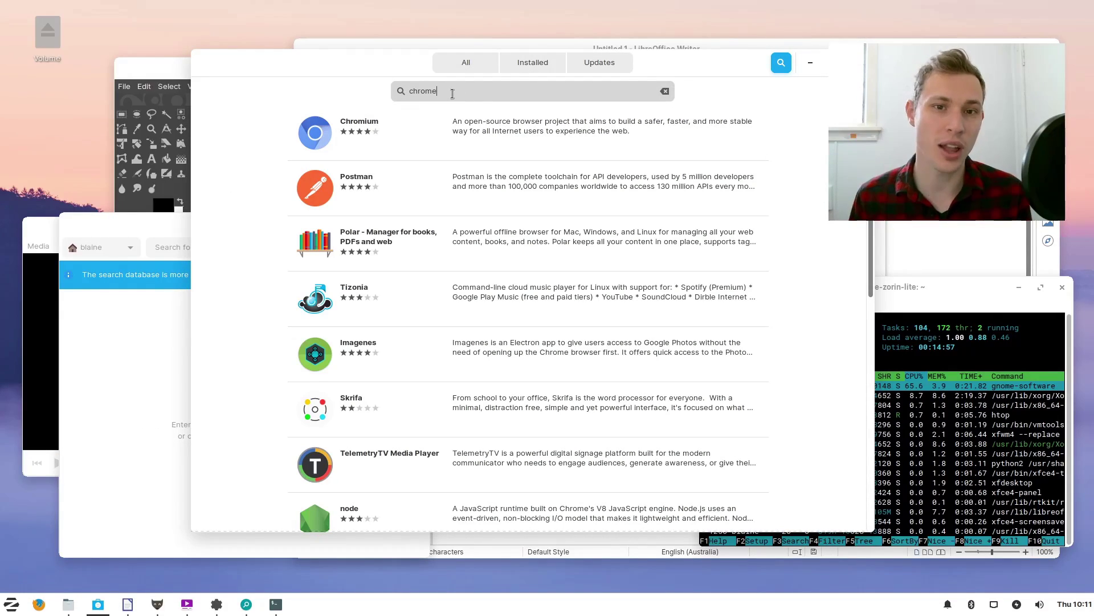
Open the Chromium result and install it, entering the account password to authorize
scroll(257, 384, "down", 7)
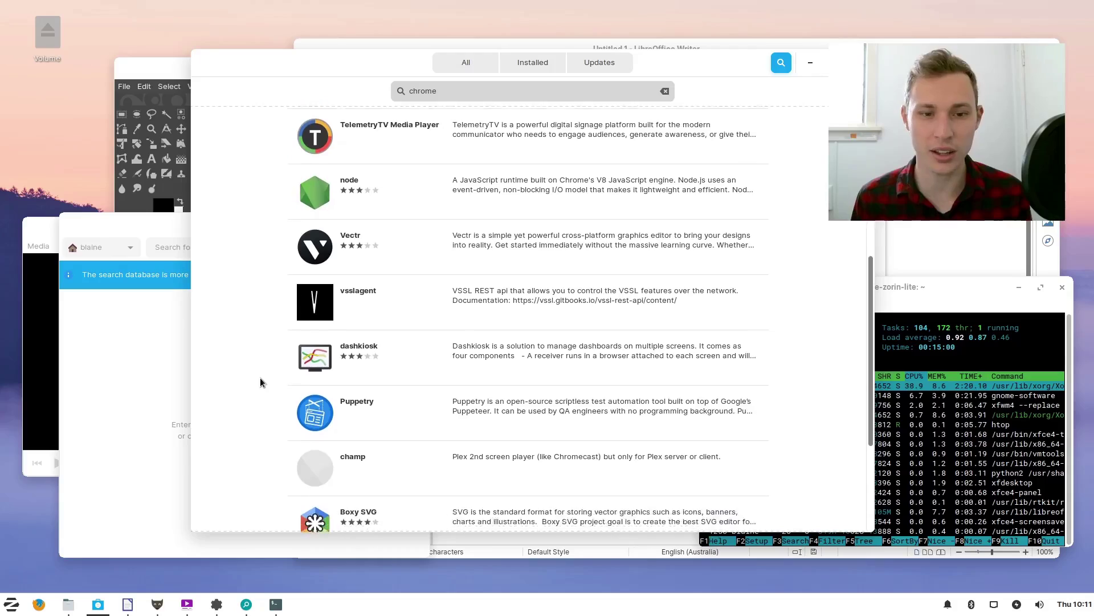
scroll(260, 388, "up", 7)
scroll(259, 388, "up", 1)
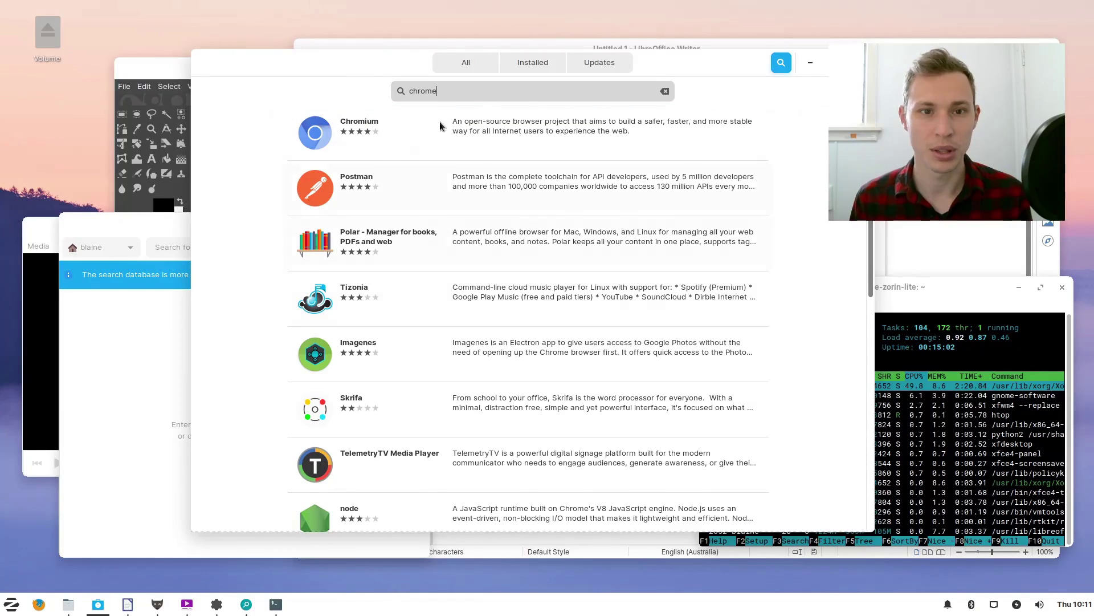
left_click(499, 127)
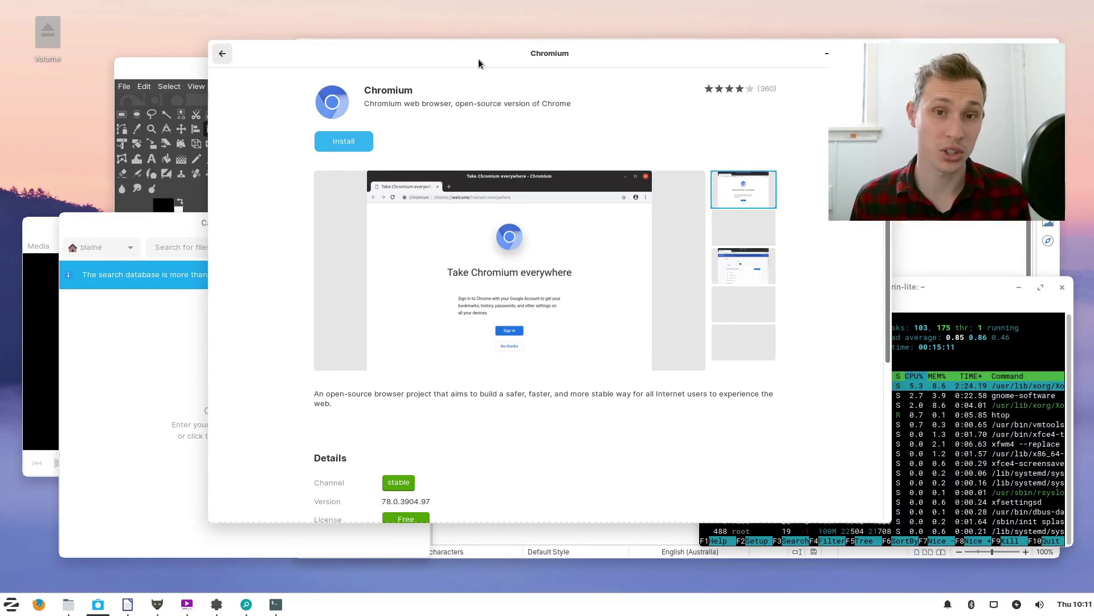
scroll(806, 349, "down", 5)
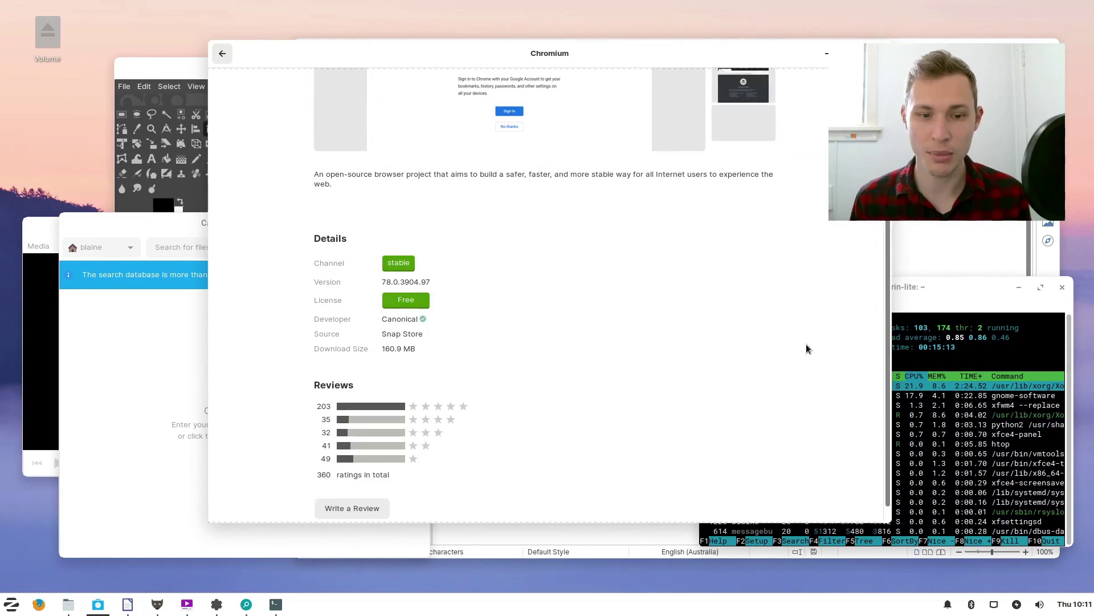
scroll(806, 350, "up", 5)
left_click(358, 142)
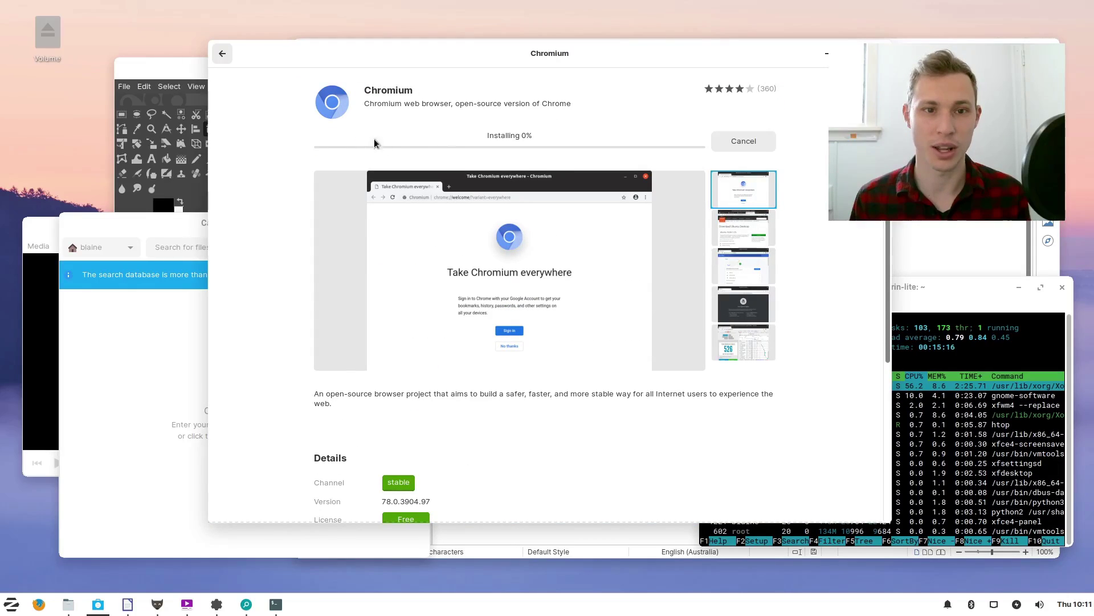
type("p")
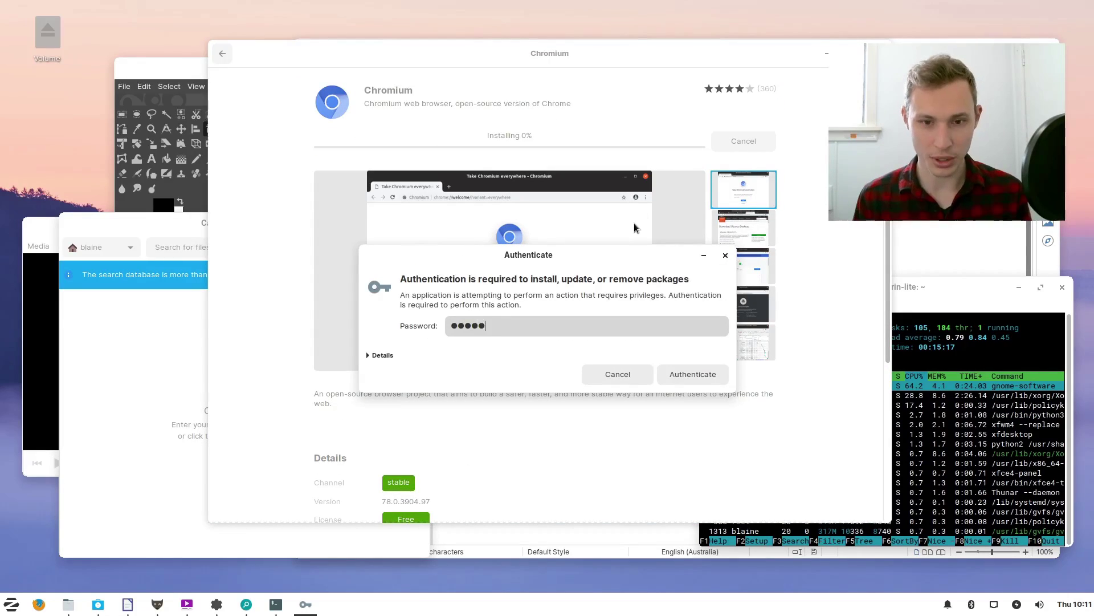
key("Return")
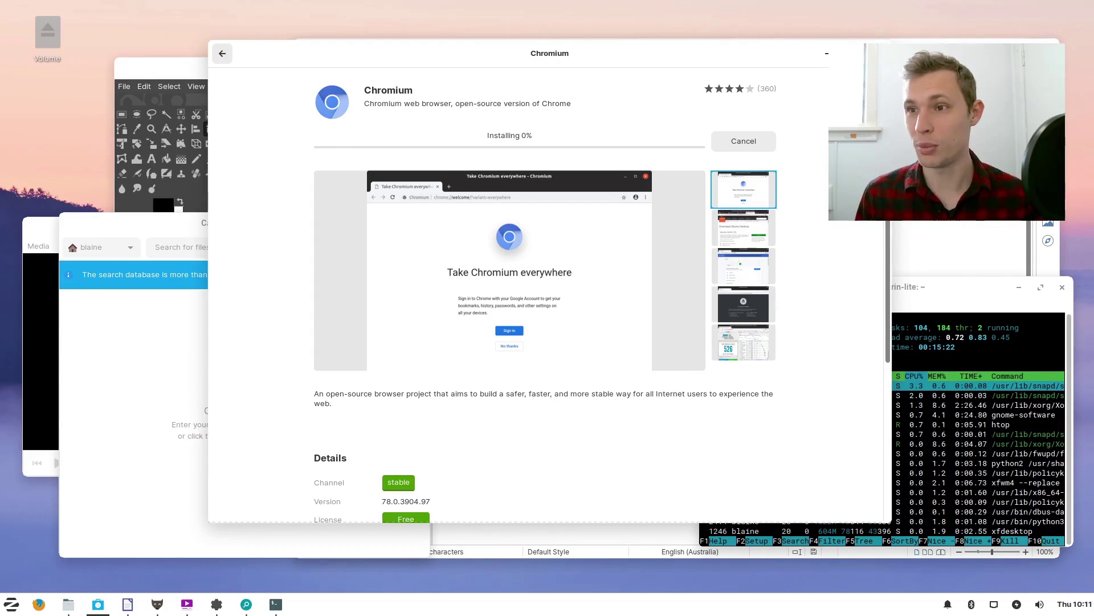
left_click_drag(934, 53, 921, 41)
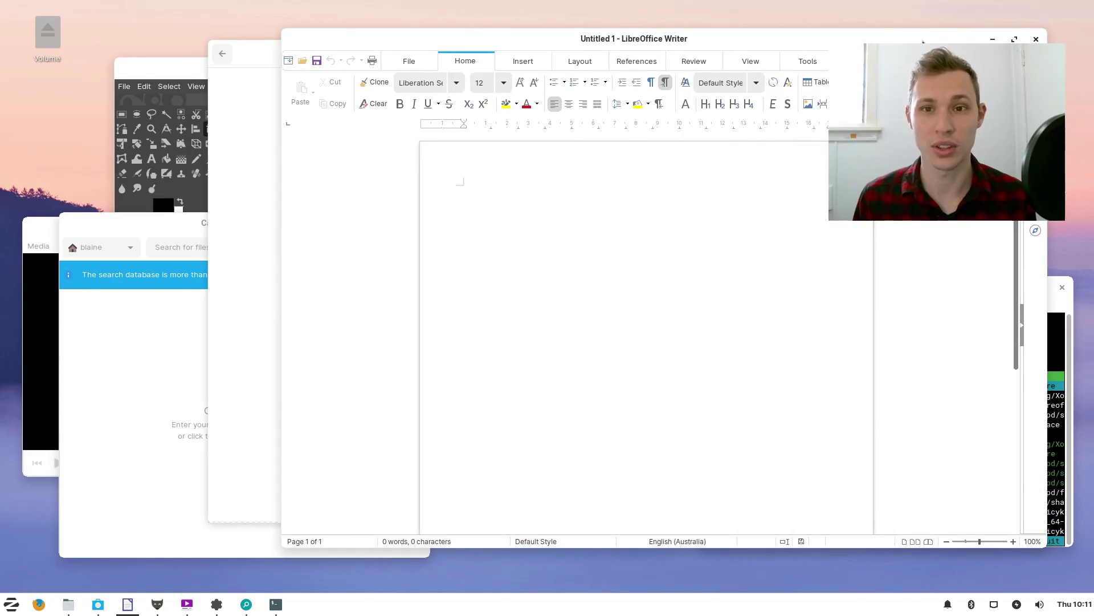
Drag the Writer window left and browse each ribbon tab, ending on the File tab
left_click_drag(742, 34, 761, 33)
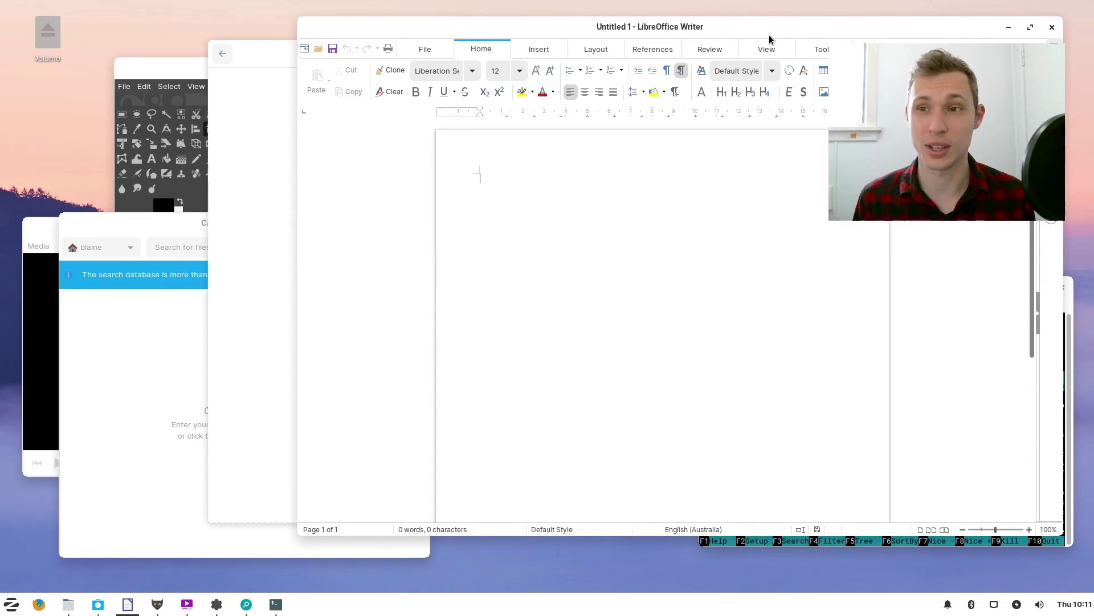
left_click_drag(769, 39, 536, 53)
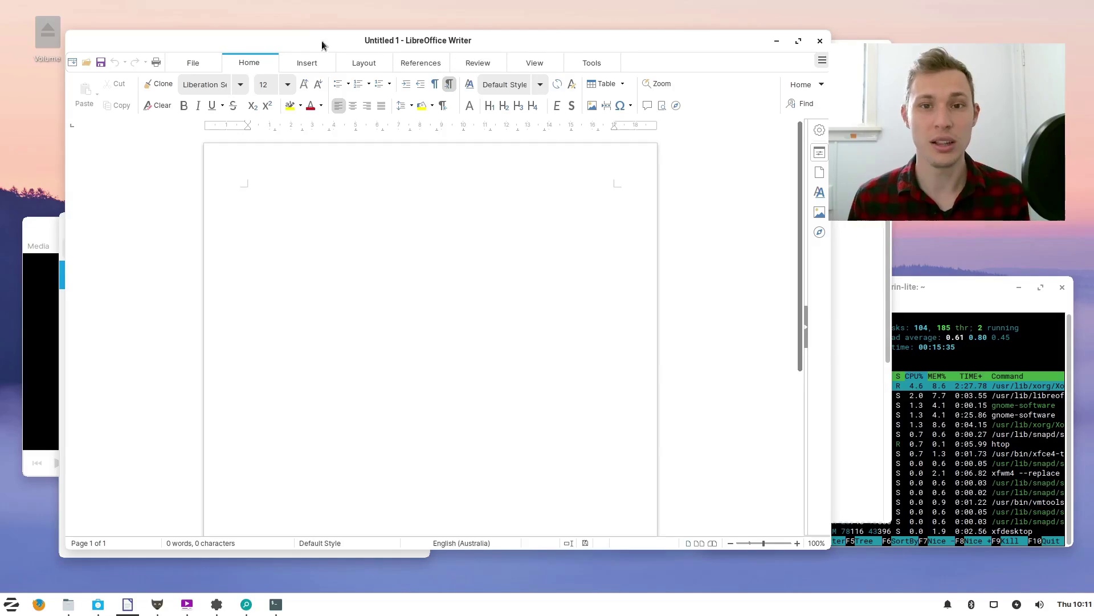
left_click(177, 64)
left_click(308, 64)
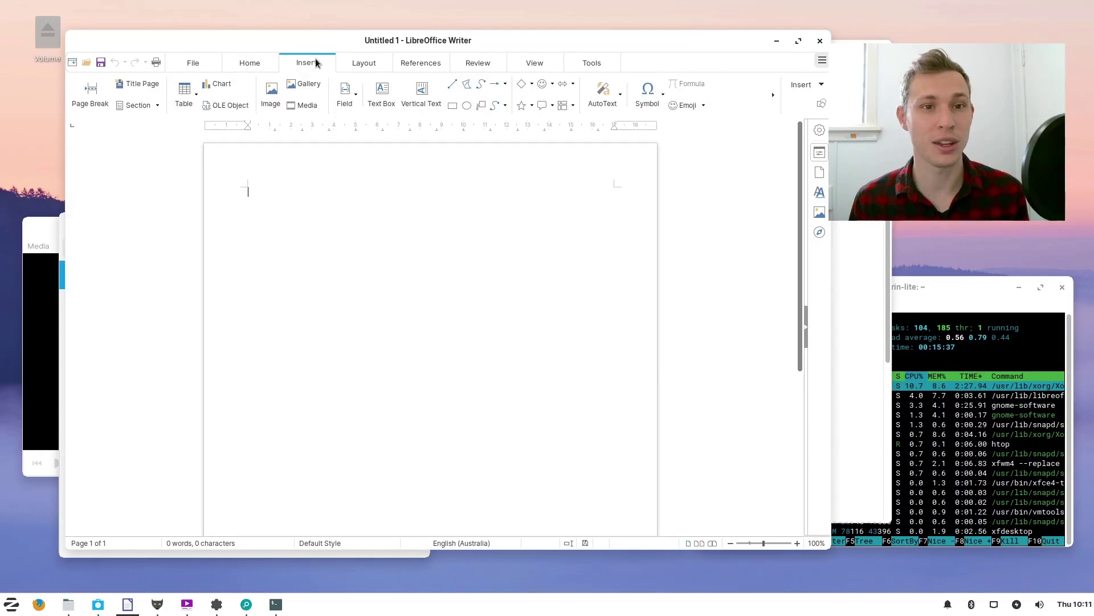
left_click(364, 64)
left_click(439, 67)
left_click(552, 67)
left_click(591, 67)
left_click(477, 63)
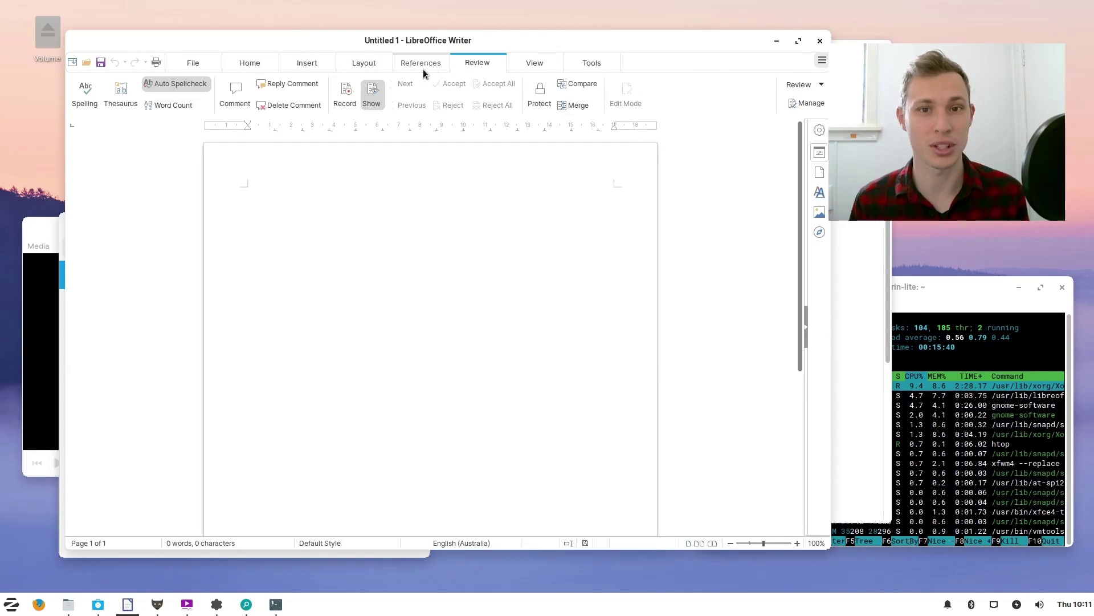
left_click(420, 63)
left_click(333, 67)
left_click(194, 66)
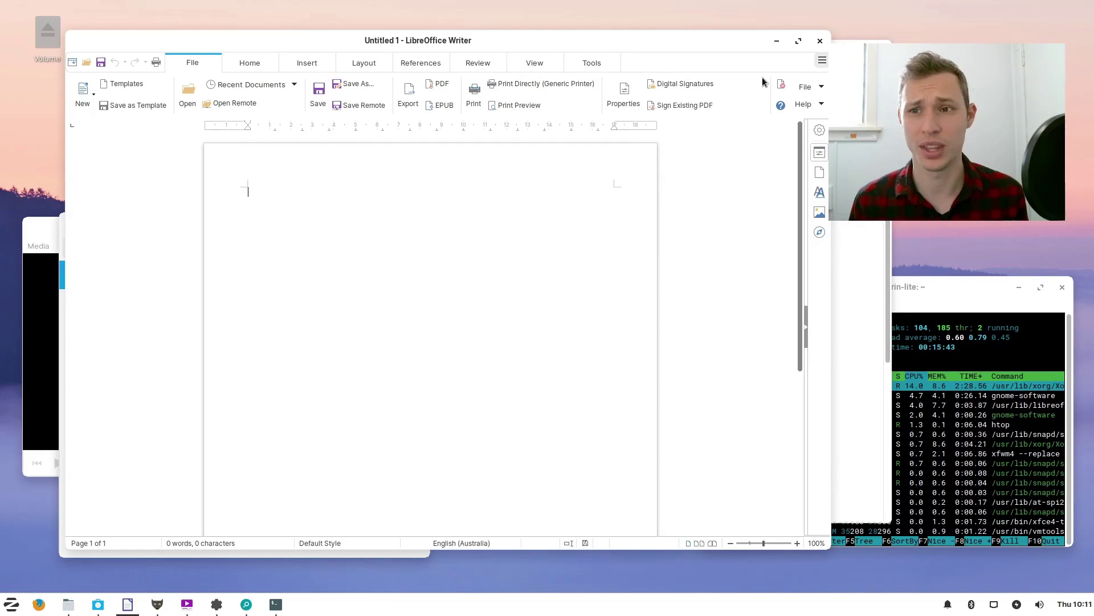
Close the blank Writer document, glance at Catfish, Accessories and htop, then return to Chromium's install page
left_click(820, 43)
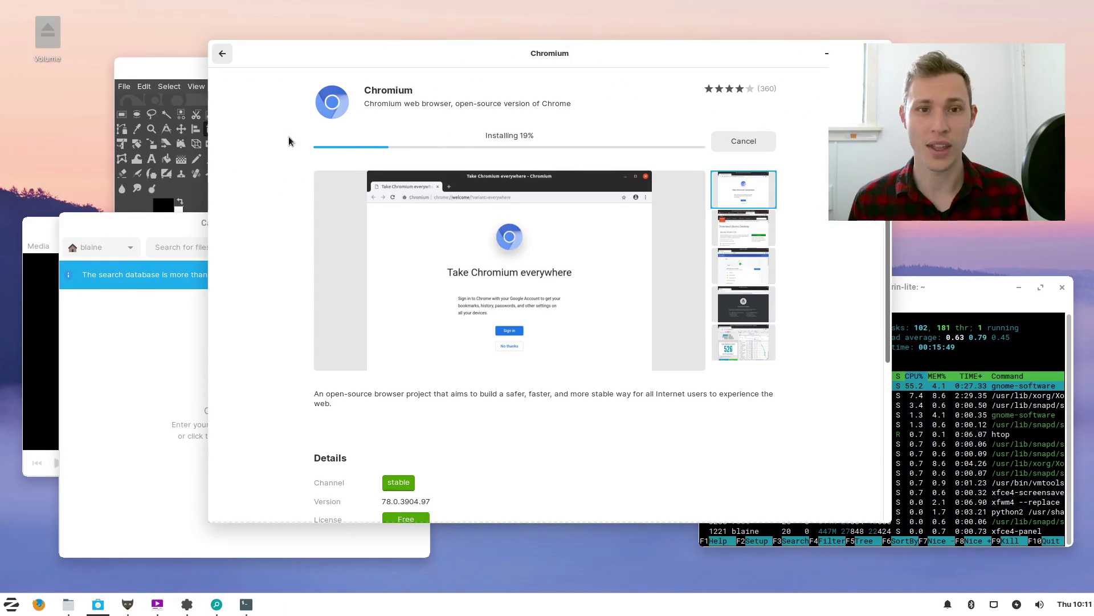
left_click(145, 317)
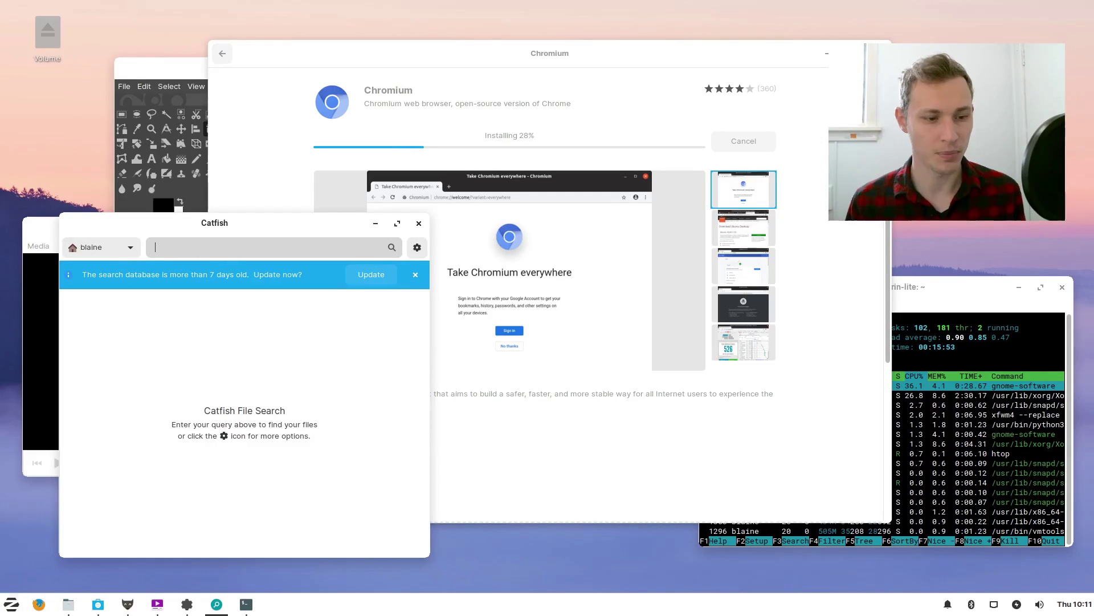
left_click(11, 603)
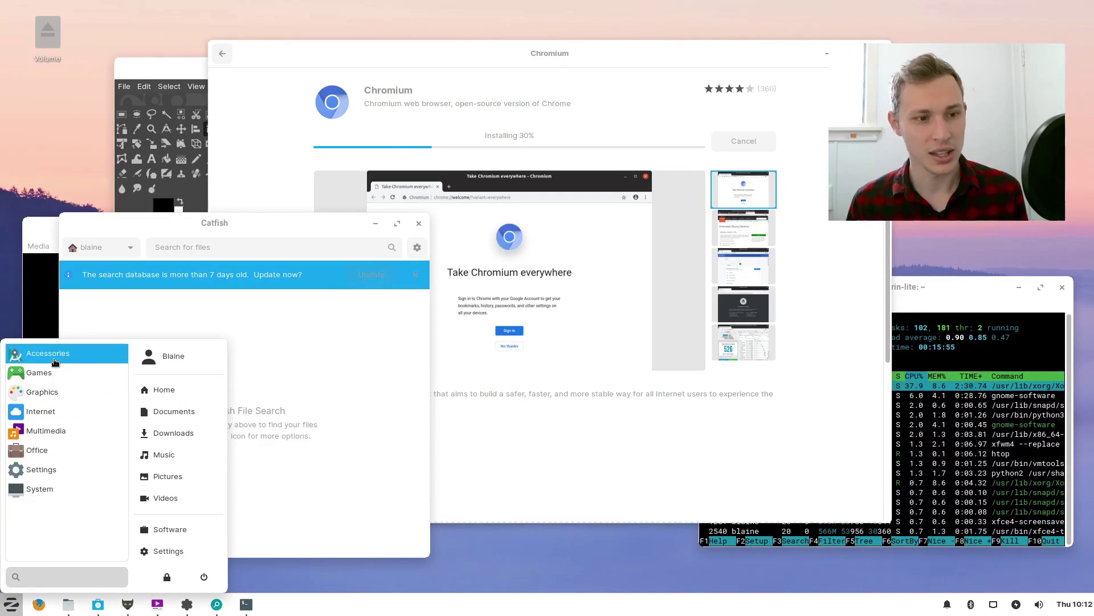
left_click(40, 353)
scroll(73, 430, "down", 1)
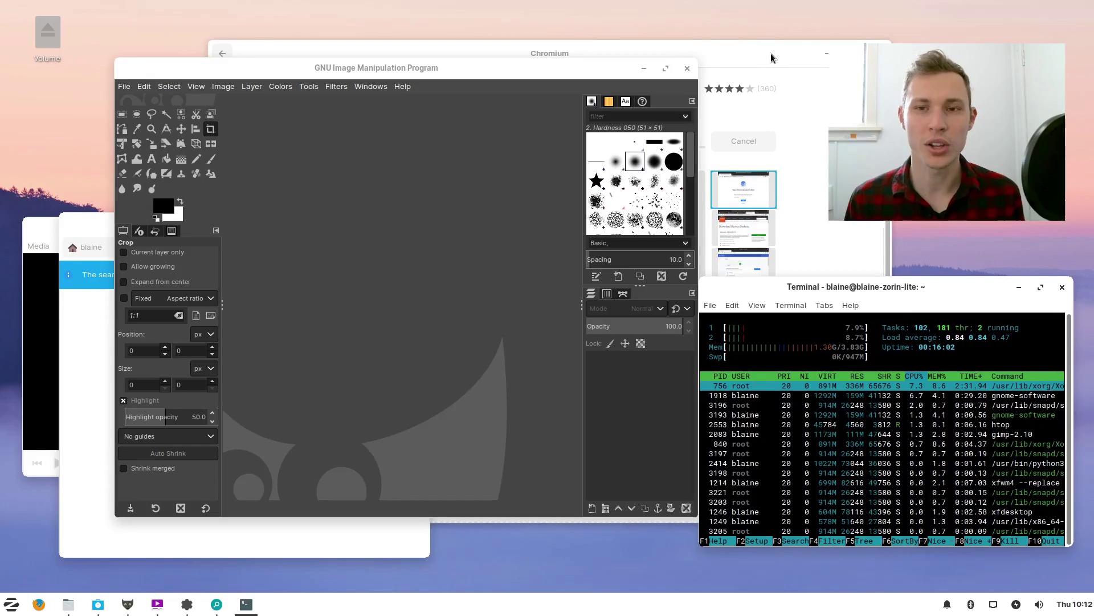
left_click(771, 58)
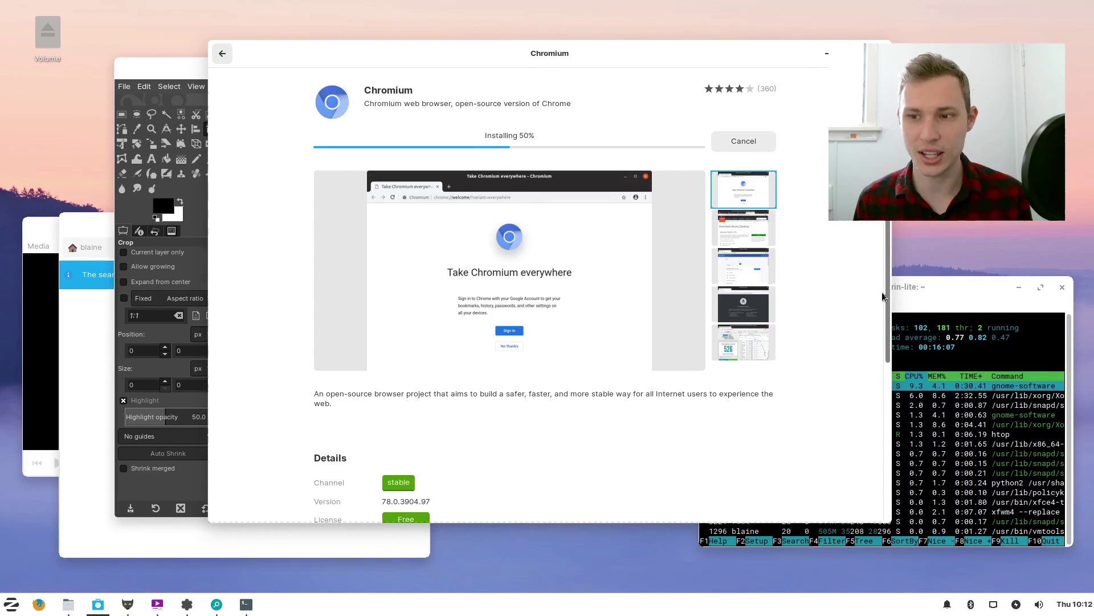
left_click(926, 281)
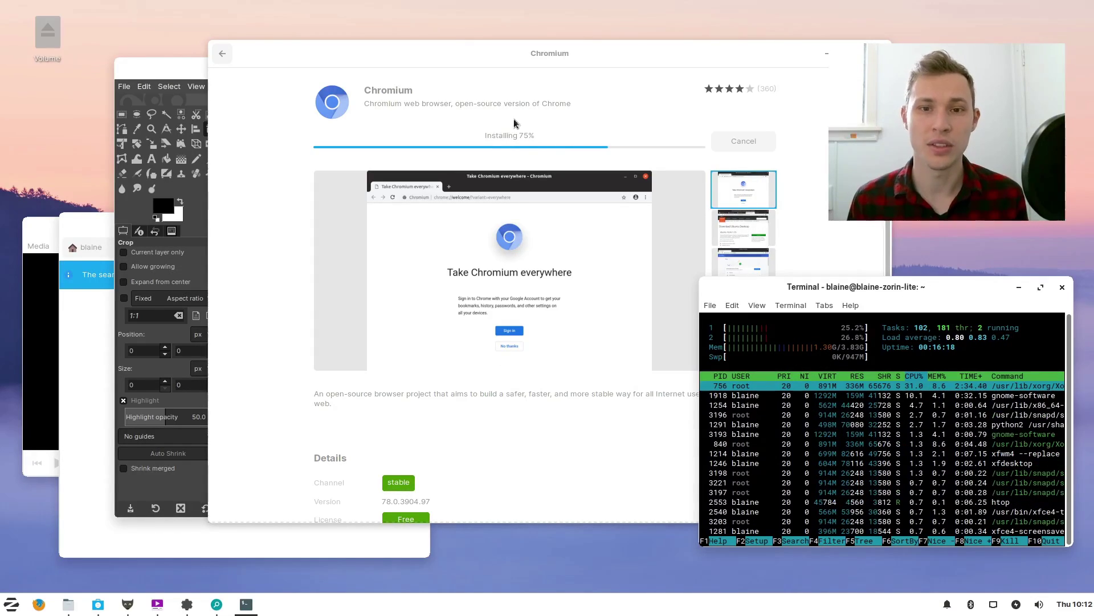
left_click(618, 53)
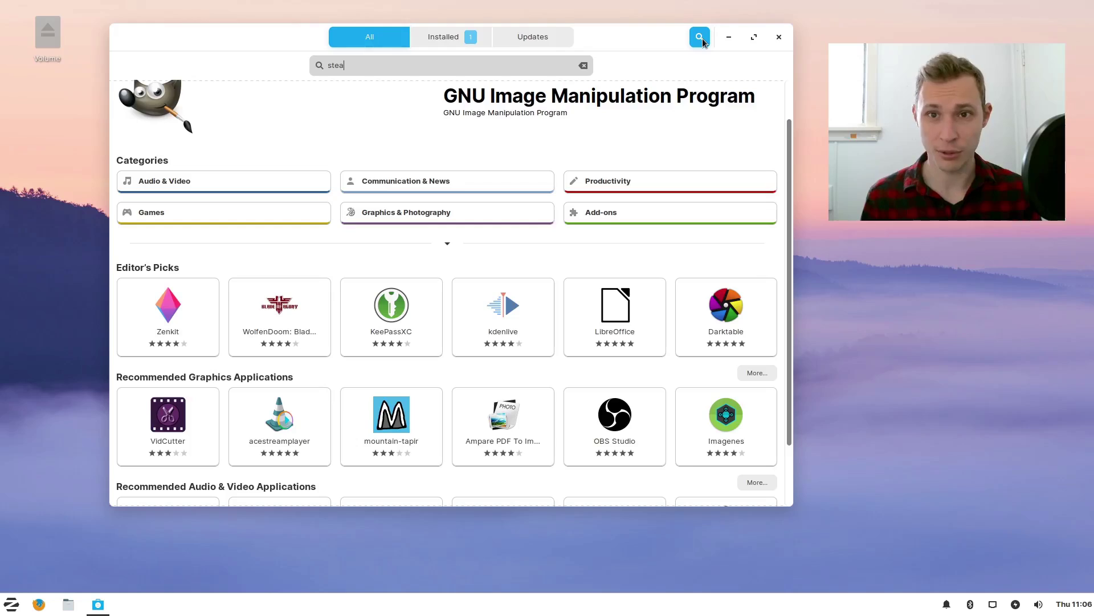
Scroll the 'steam' results, clear the search, and browse the store's main page
type("m")
scroll(365, 258, "down", 10)
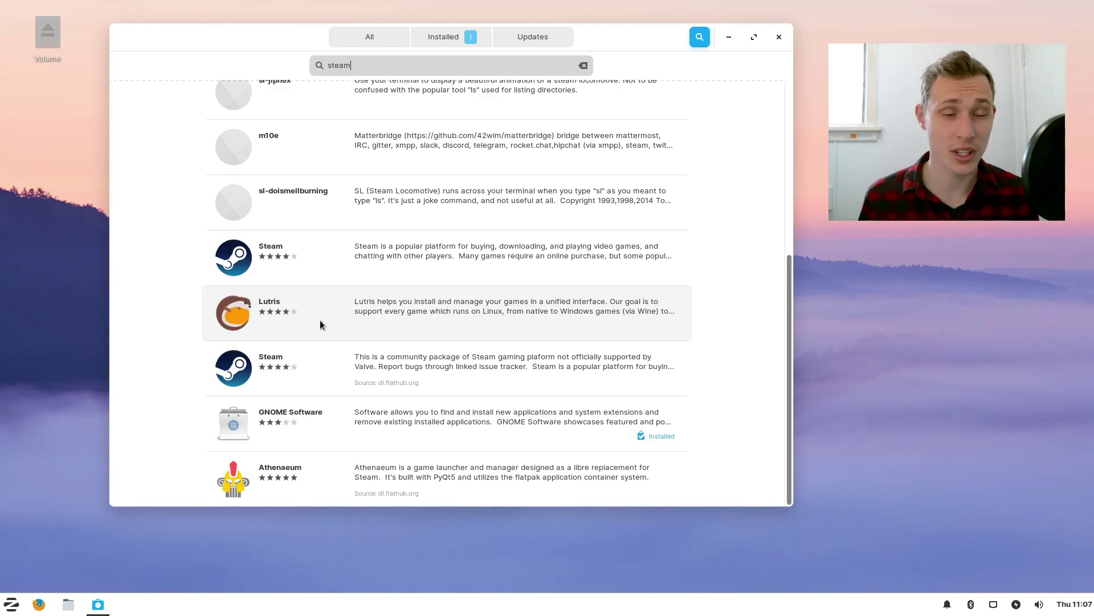
scroll(296, 313, "up", 6)
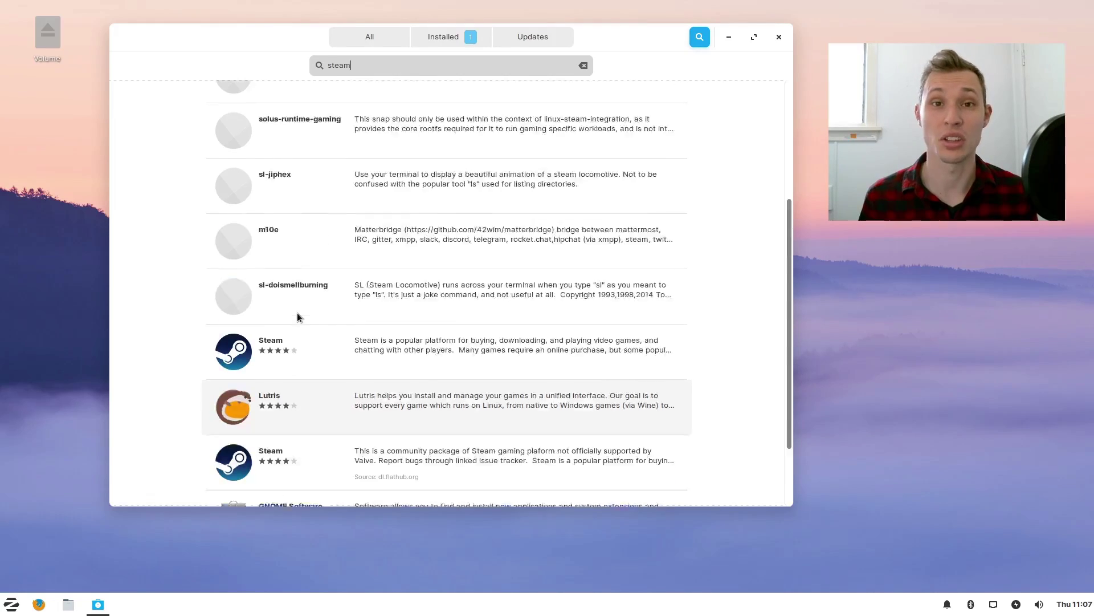
left_click(583, 66)
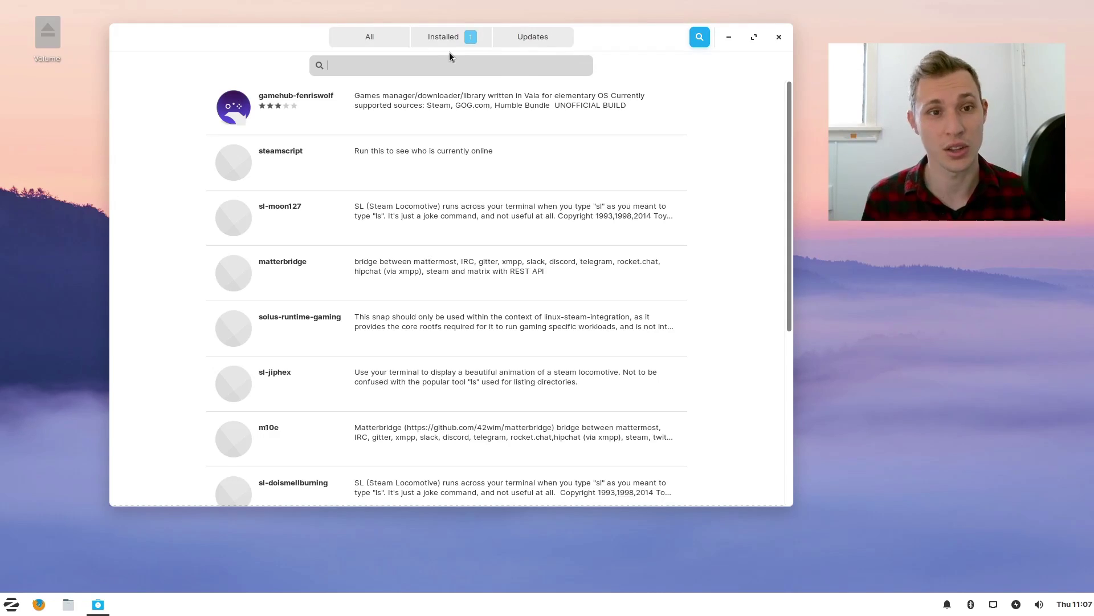
left_click(372, 38)
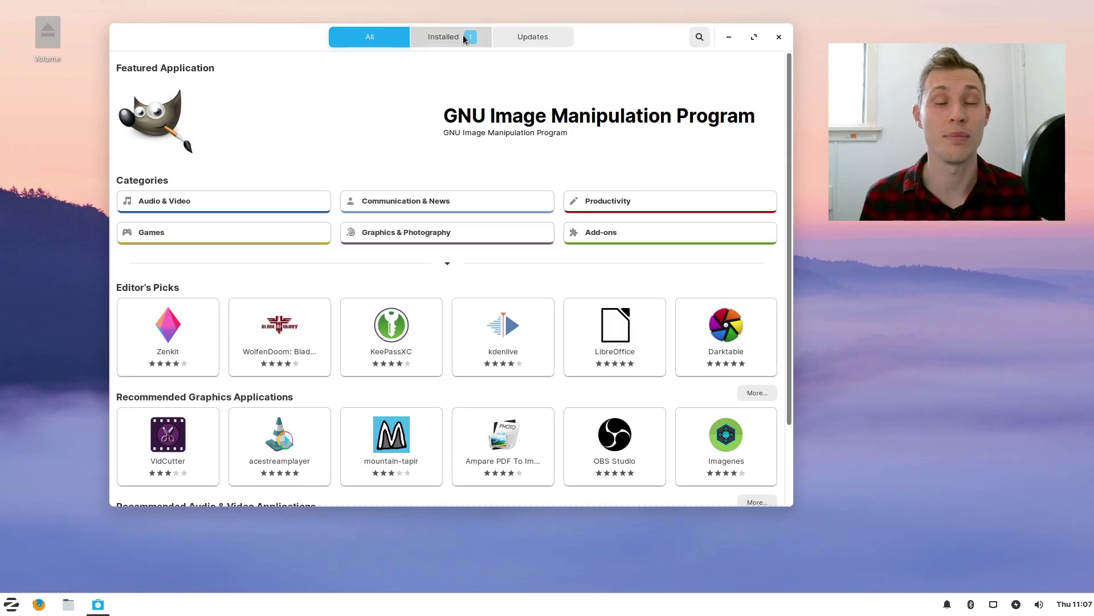
scroll(497, 97, "down", 3)
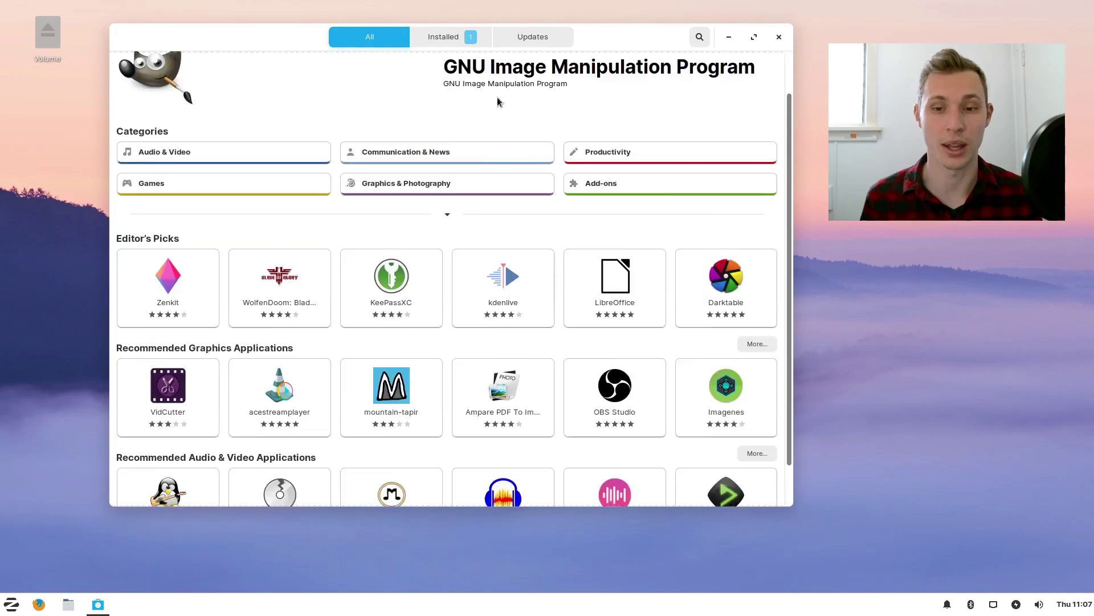
scroll(497, 97, "up", 3)
scroll(526, 142, "down", 3)
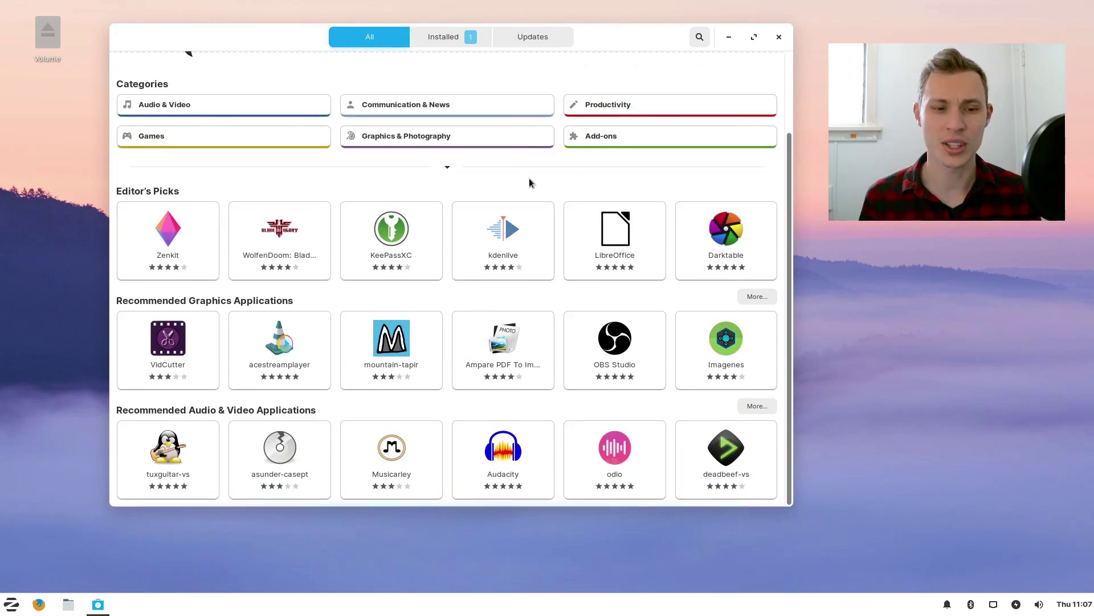
scroll(526, 178, "up", 3)
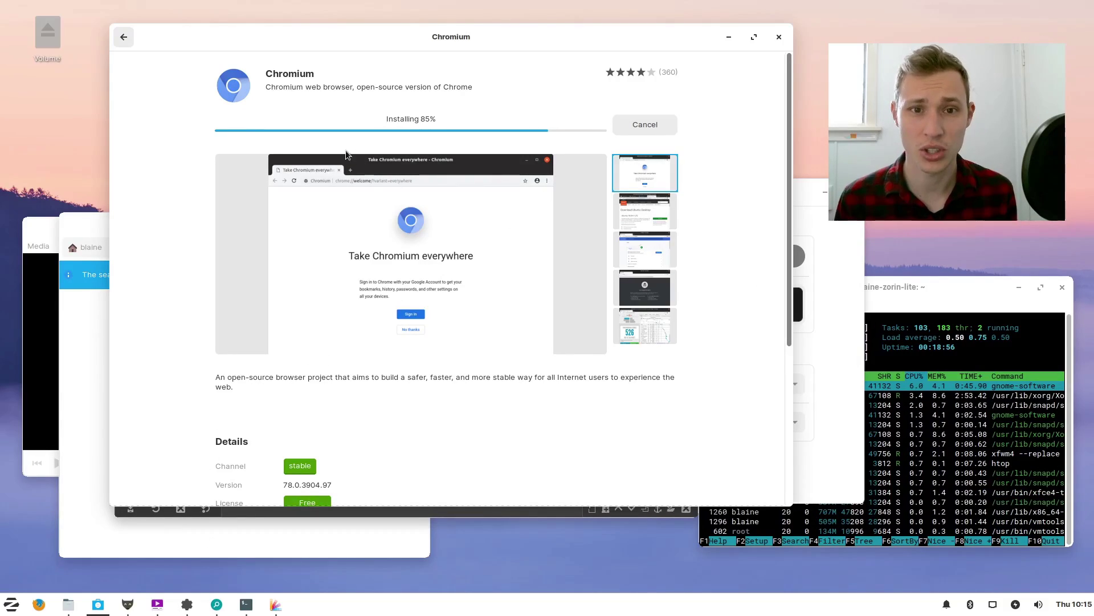
Let Chromium keep installing, then go back to the 'chrome' search results
scroll(427, 296, "down", 5)
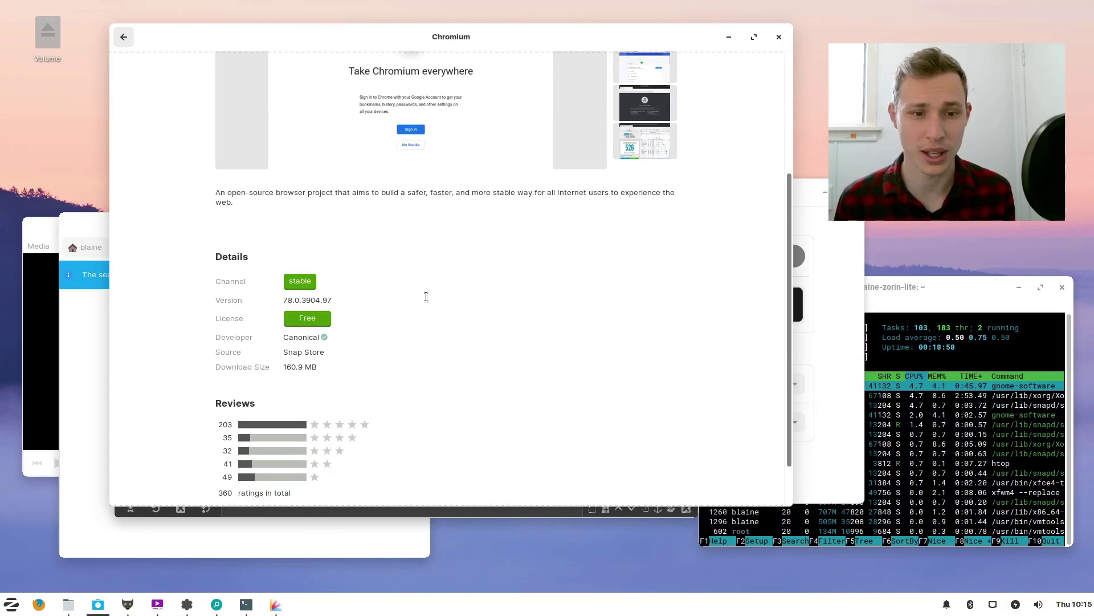
scroll(454, 306, "up", 5)
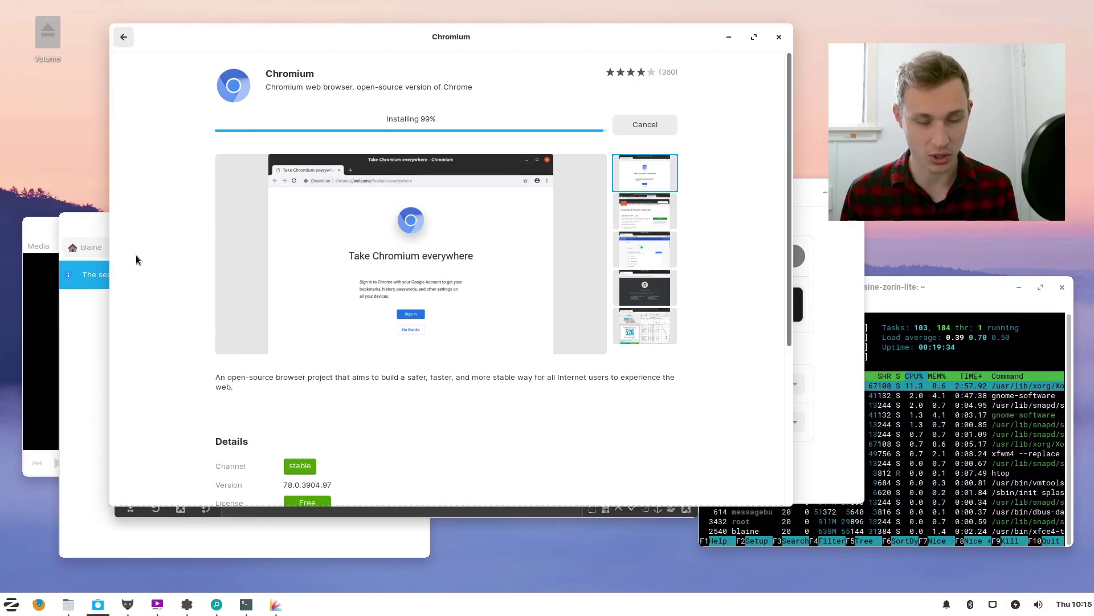
key("super")
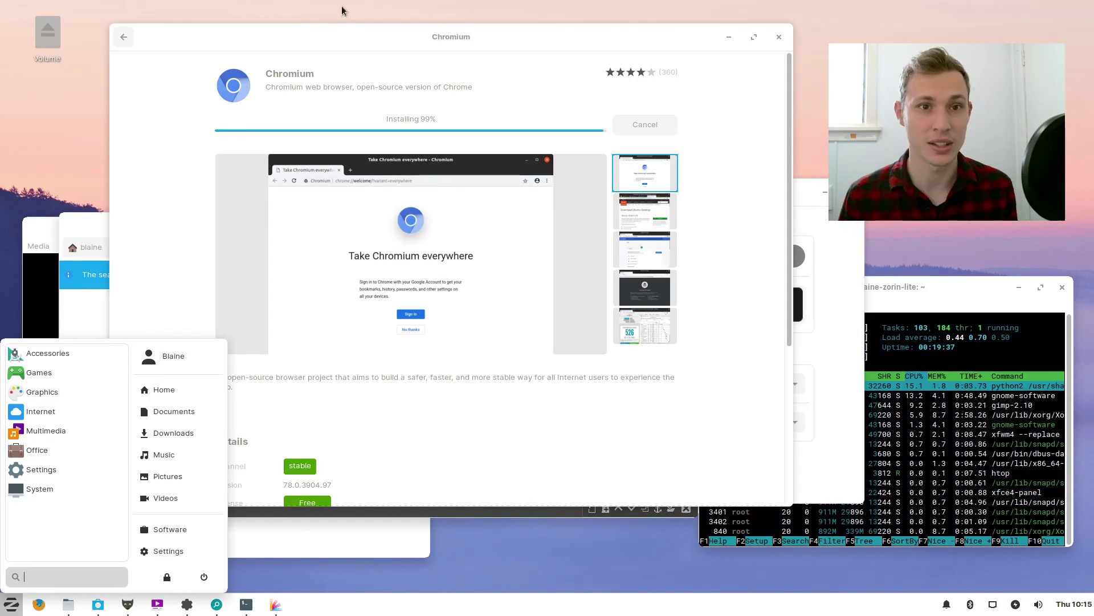
left_click(246, 50)
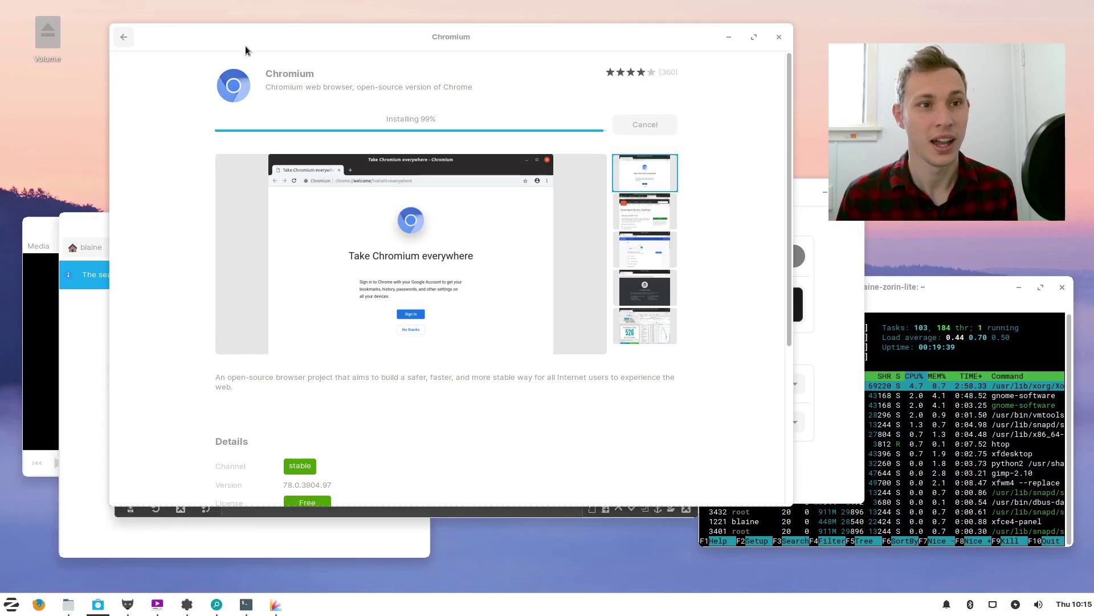
left_click(126, 39)
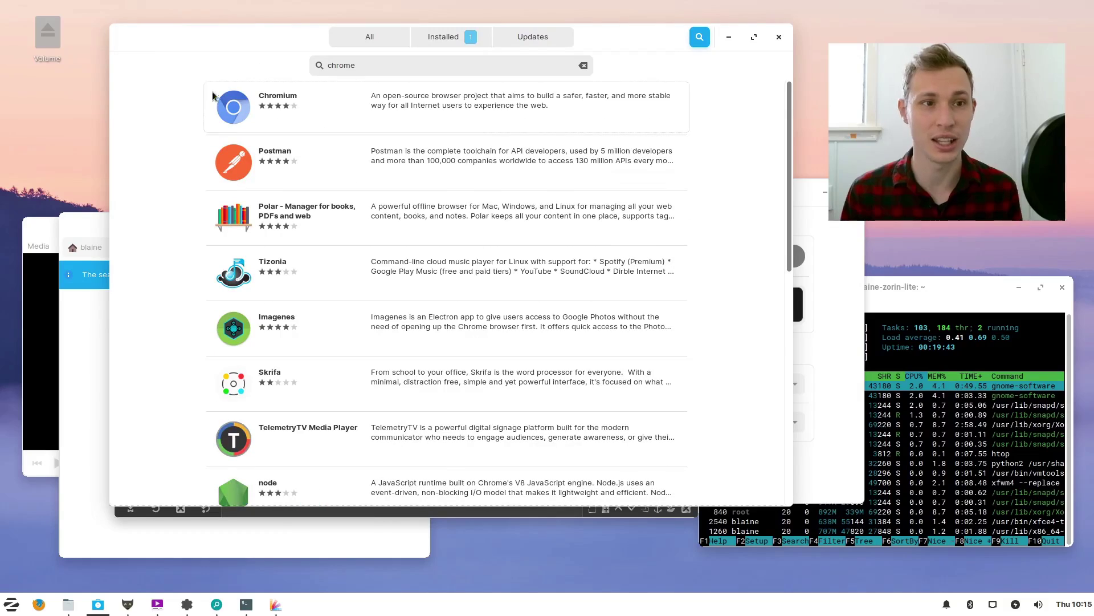
Clear the 'chrome' search and scroll the store's overview page
left_click(582, 66)
left_click(551, 65)
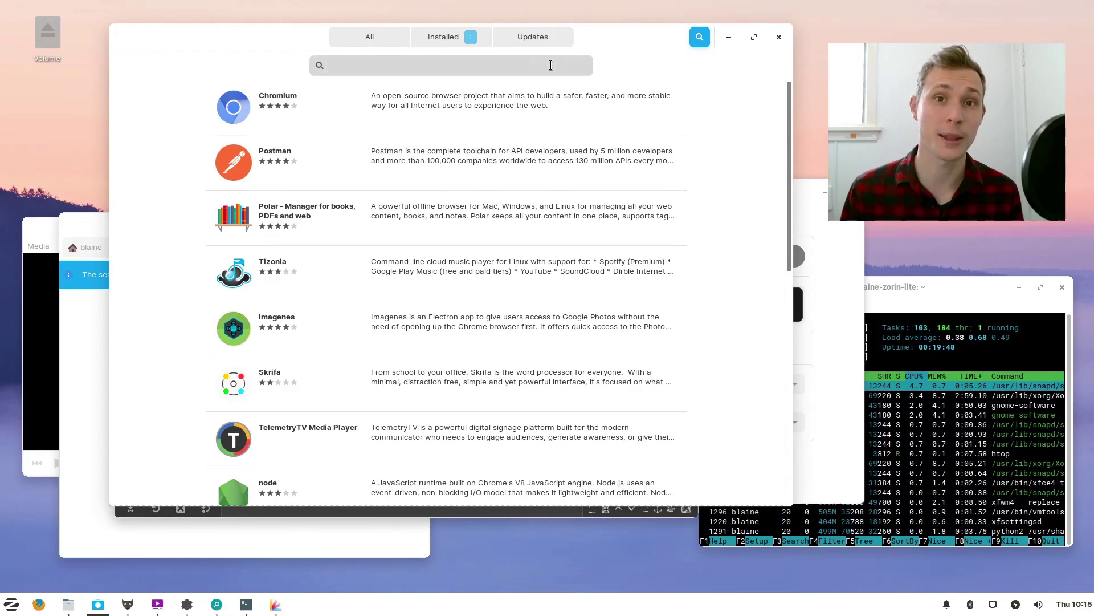
left_click(401, 43)
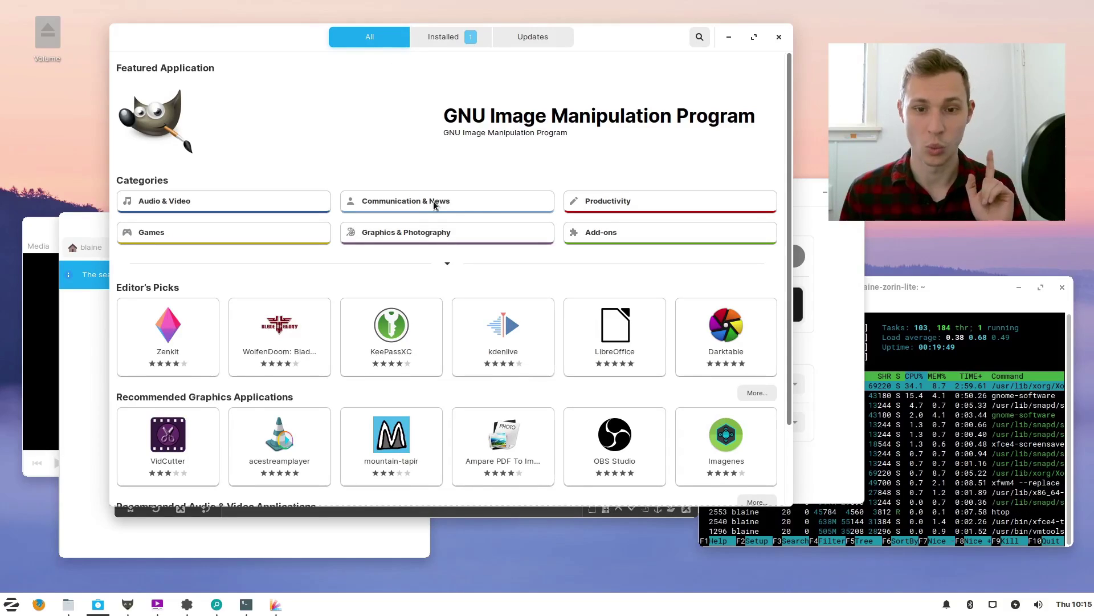
scroll(365, 245, "down", 3)
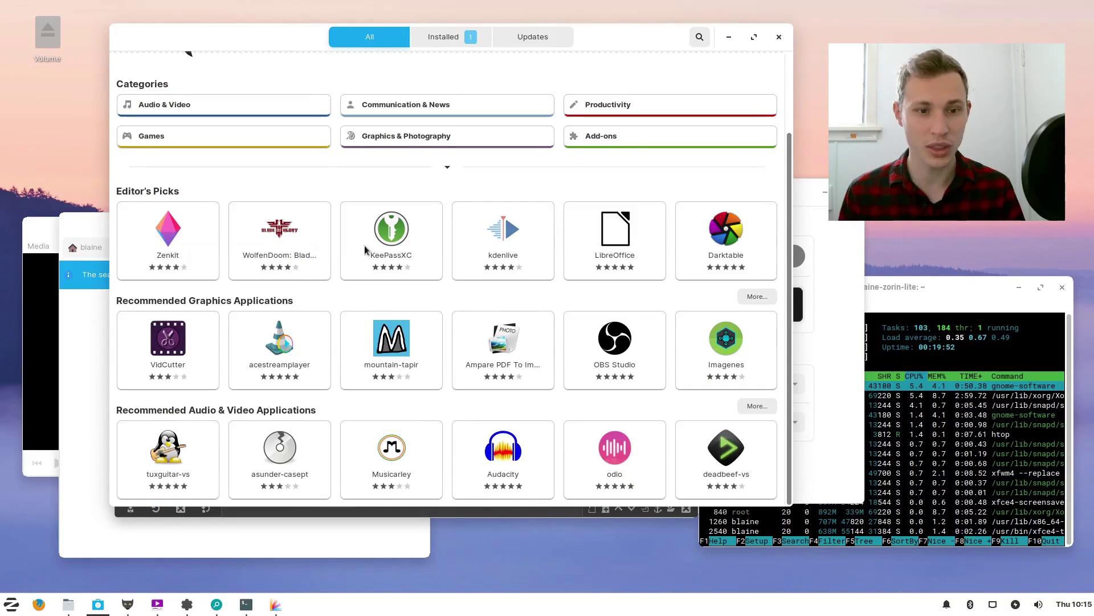
scroll(364, 245, "up", 3)
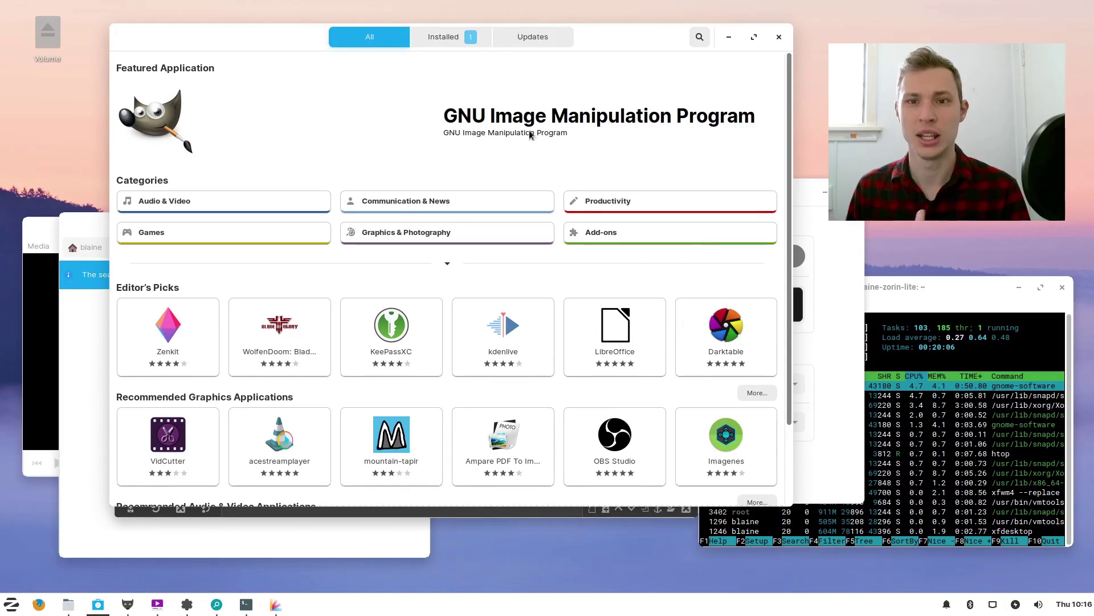
Search the store for 'libreoffice', clear it, and return to the featured overview
left_click(700, 37)
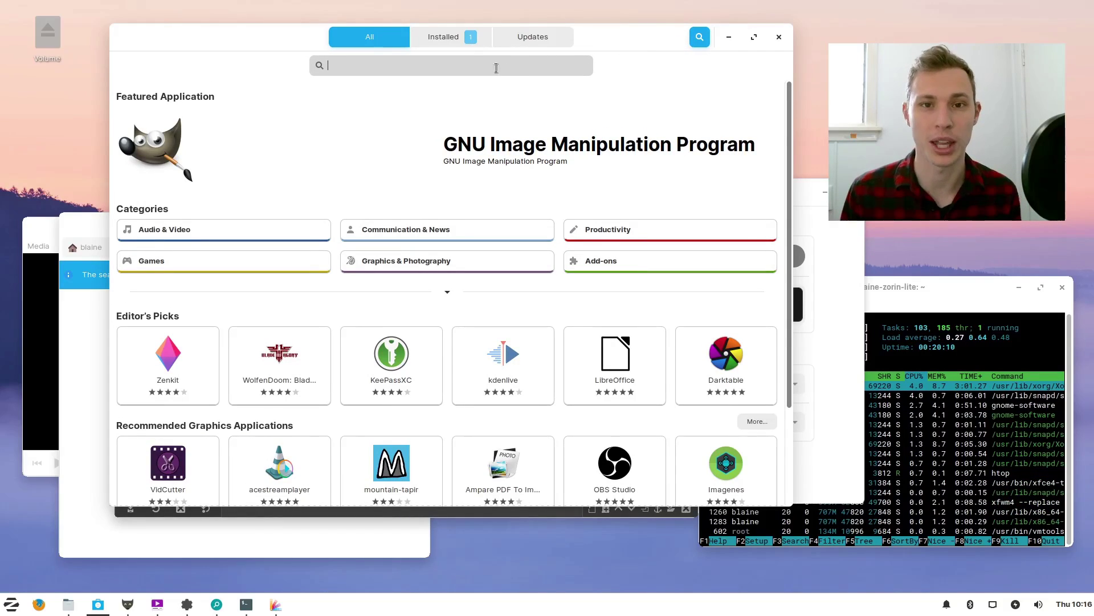
type("libreoffice")
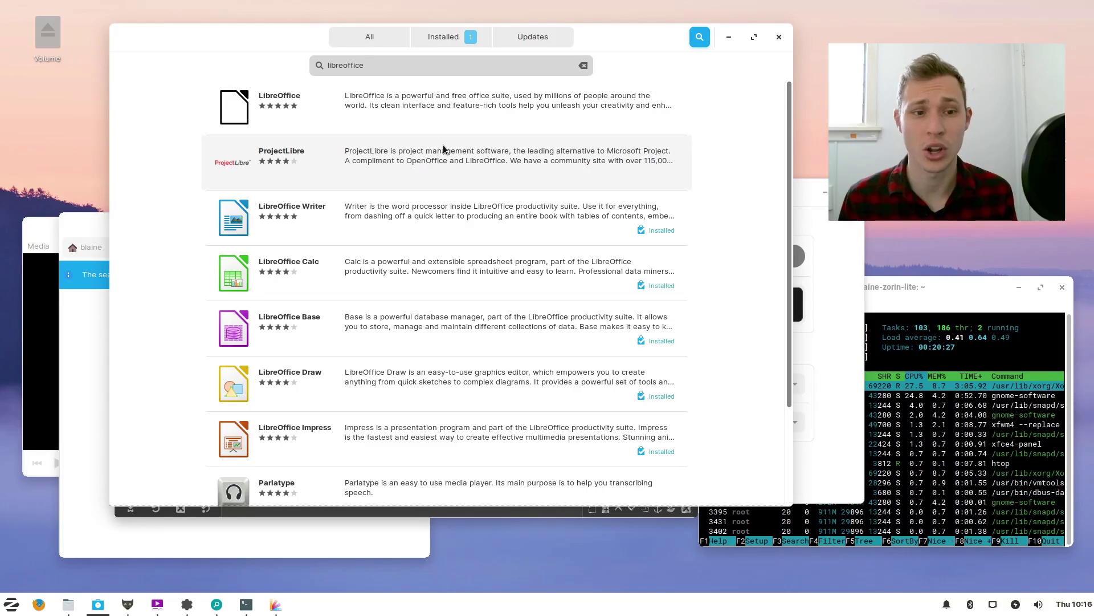
left_click(585, 65)
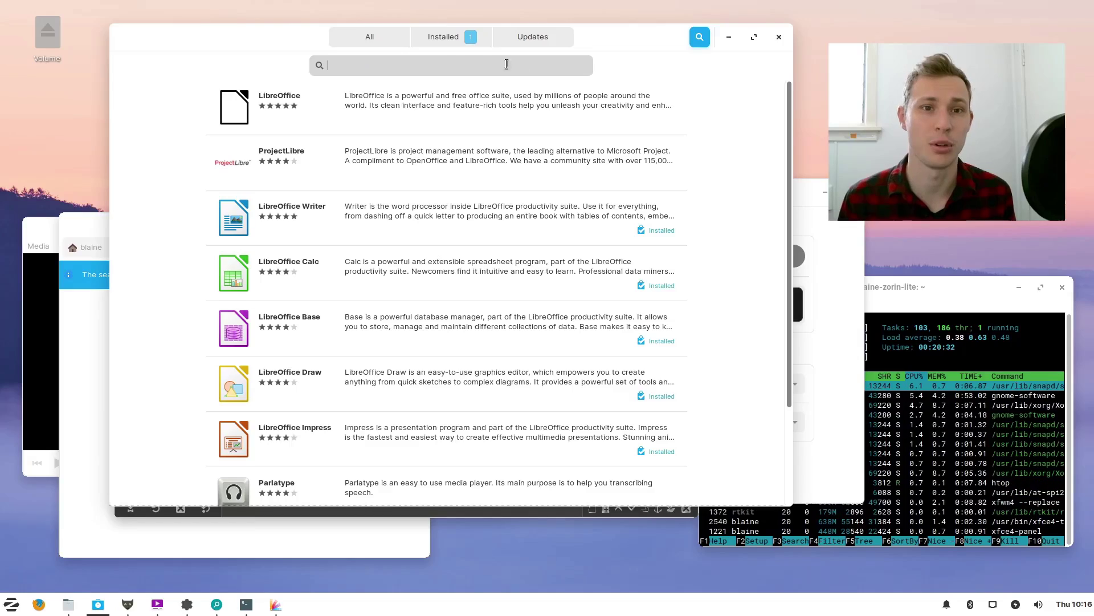
left_click(382, 37)
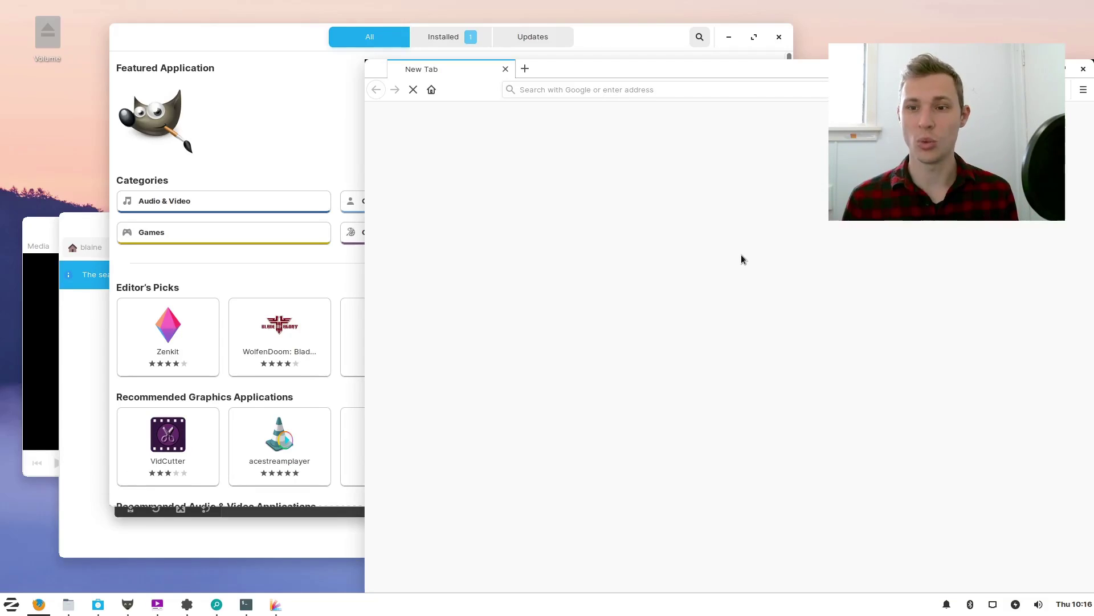
Search Google for 'flatpak zorin' from the Zorin start page in Firefox
left_click_drag(652, 66, 554, 51)
left_click(553, 74)
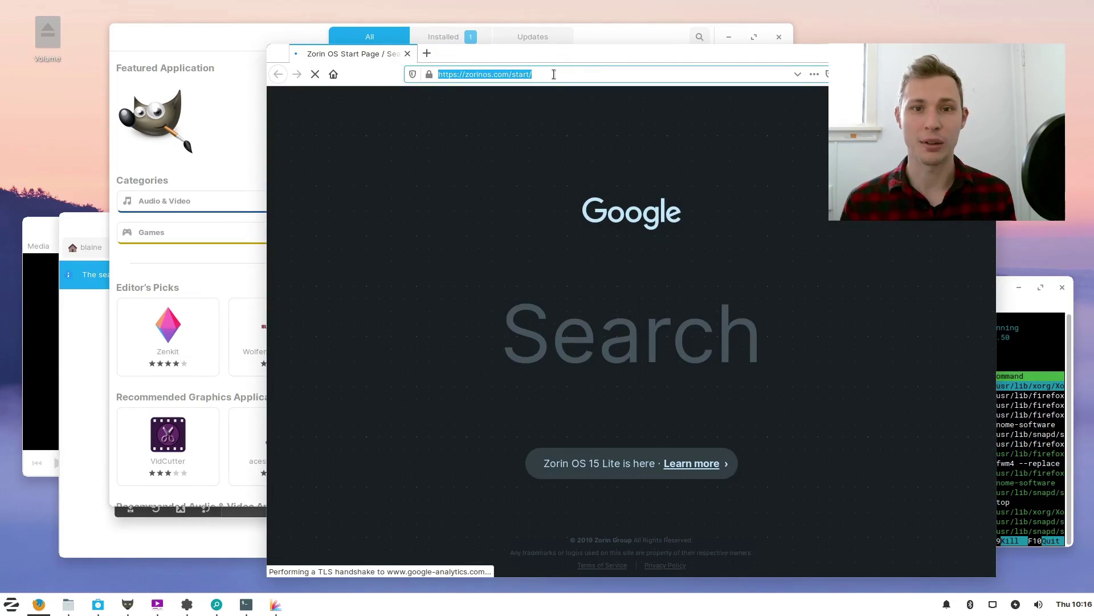
left_click(617, 335)
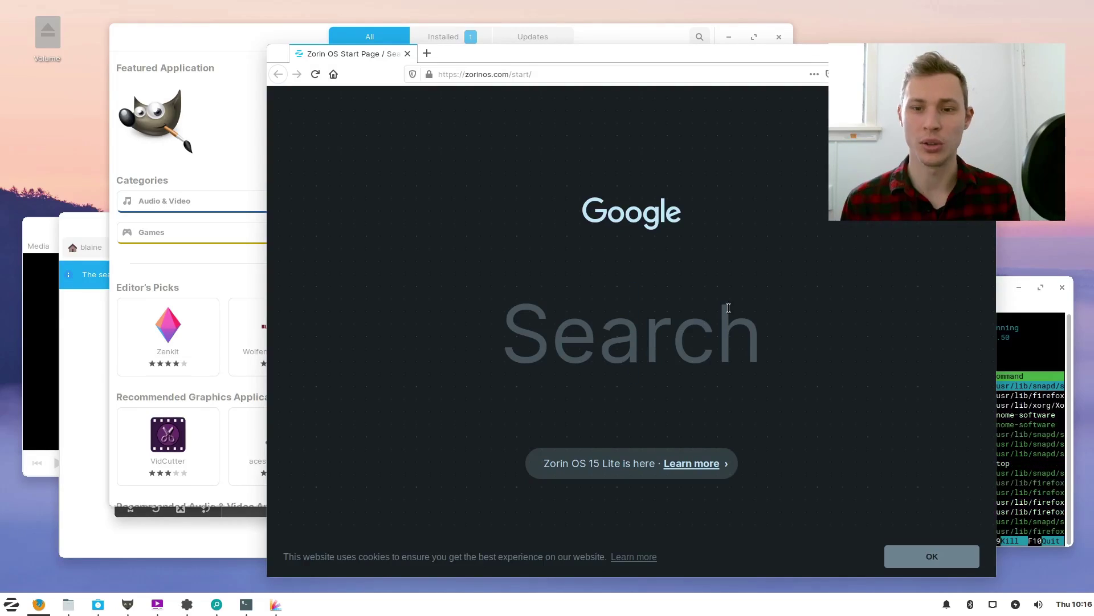
type("flatpak")
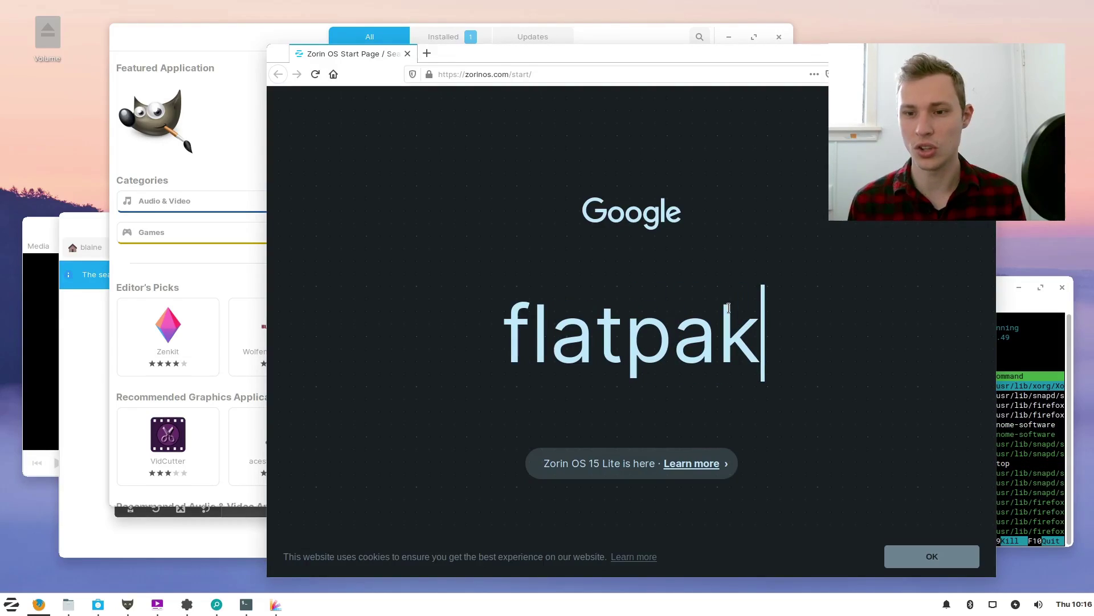
type(" zorin")
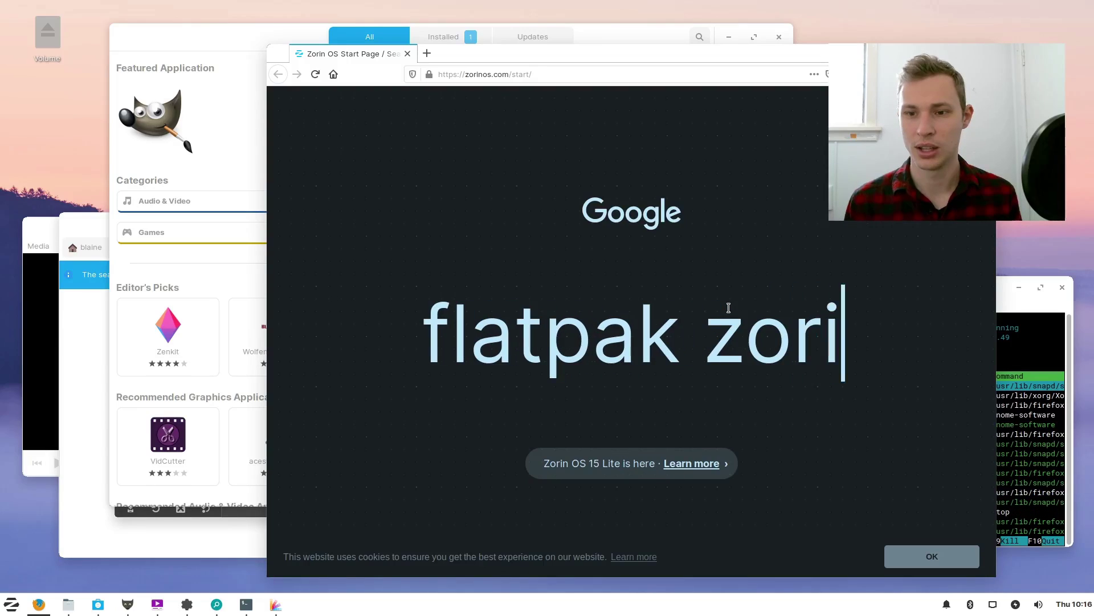
key("Return")
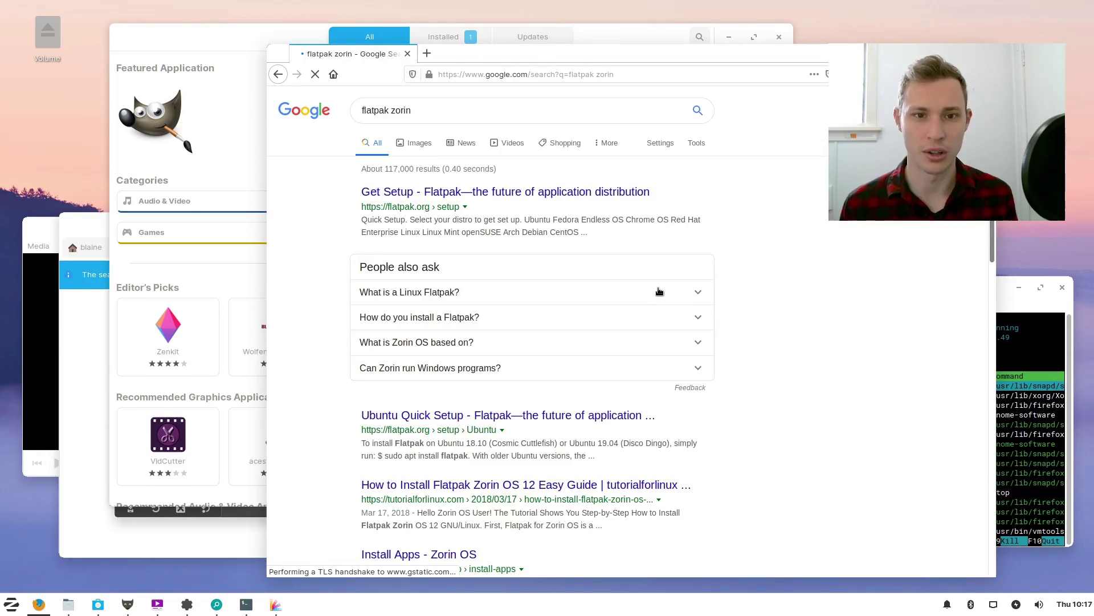
Open Spotify on Flathub from the Flatpak setup result and open com.spotify.Client.flatpakref with Software Install
left_click(535, 196)
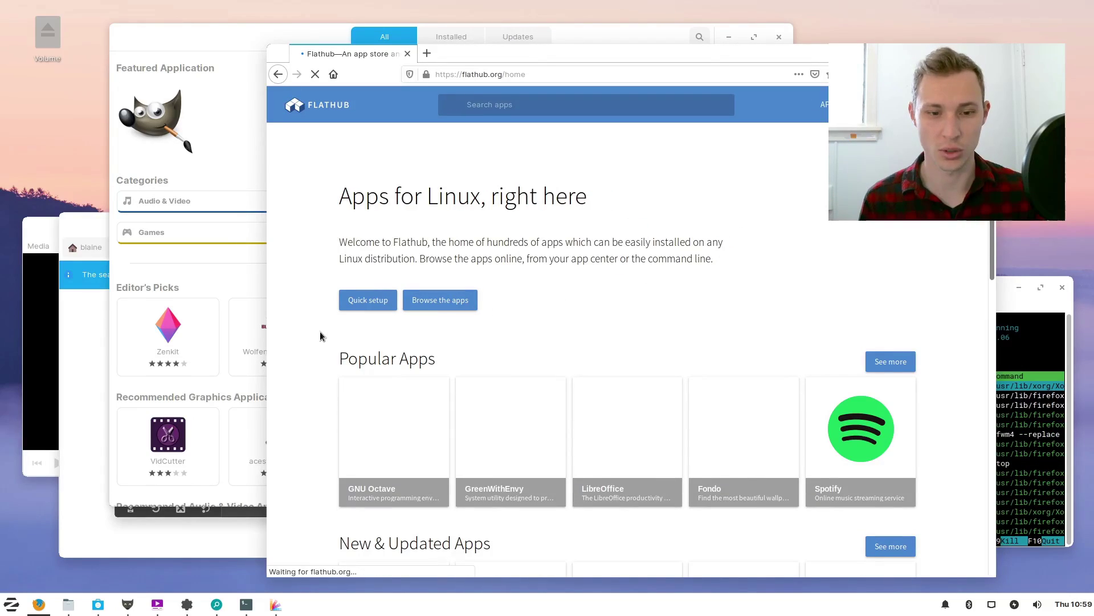
scroll(314, 338, "down", 2)
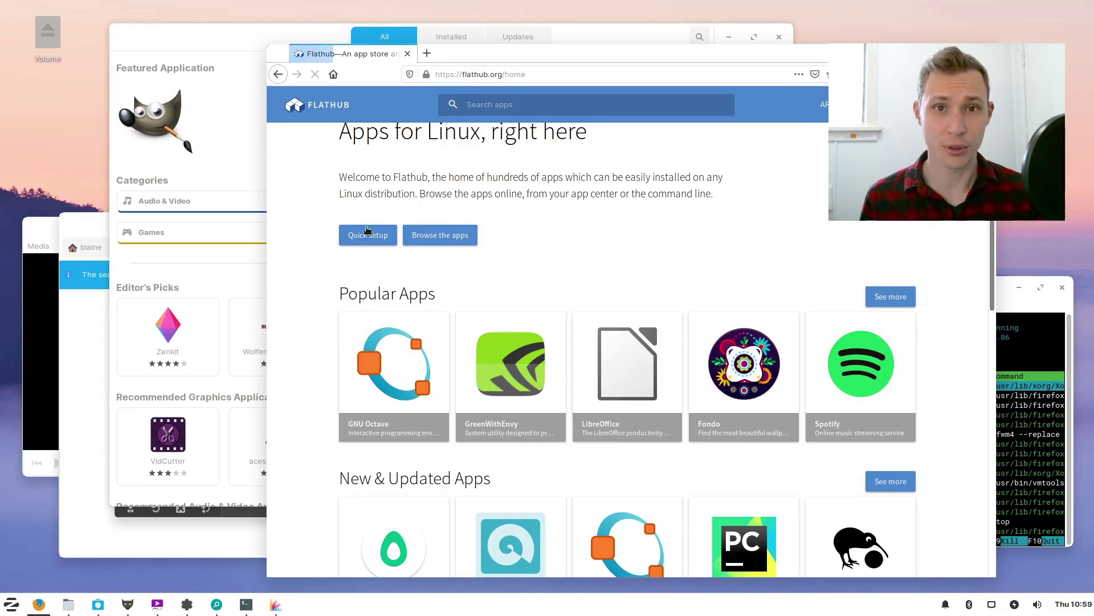
left_click(872, 352)
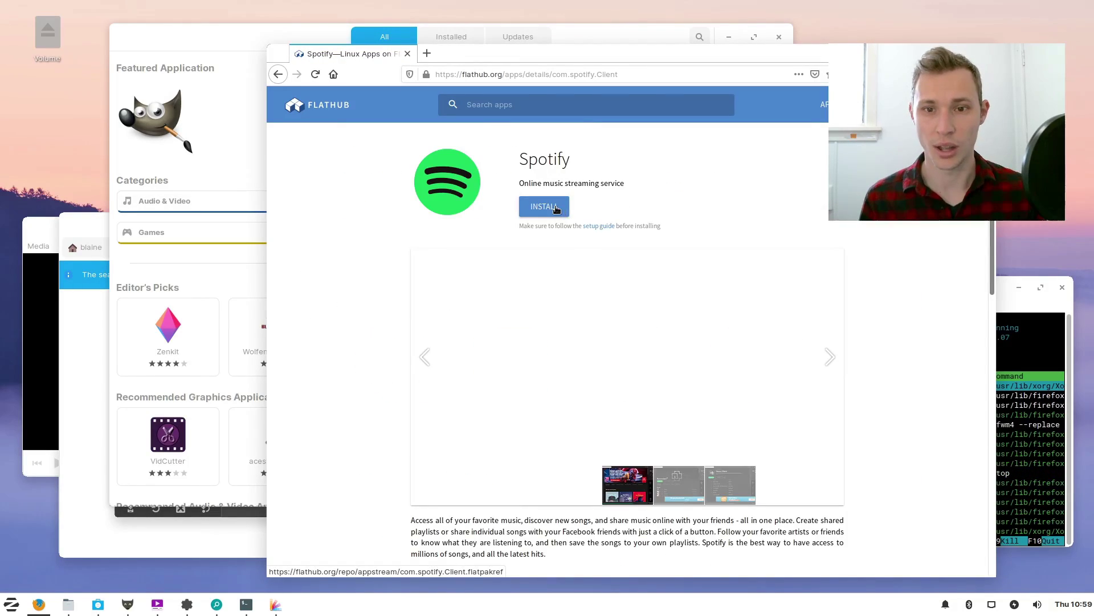
left_click(557, 209)
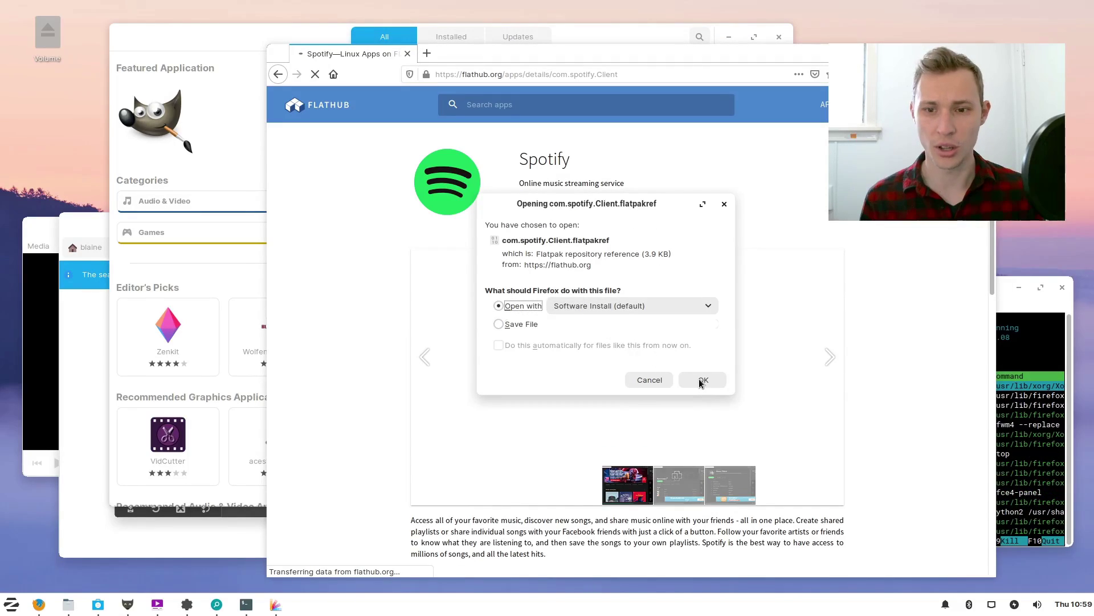
left_click(702, 380)
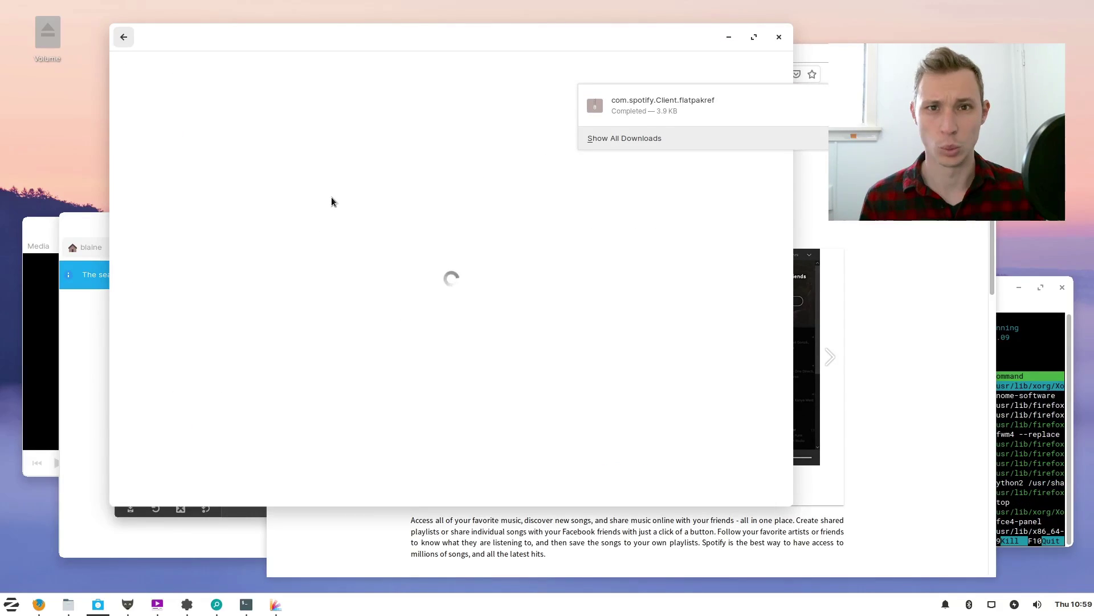
Launch Chromium from the menu search ('chr') and load YouTube
left_click(12, 604)
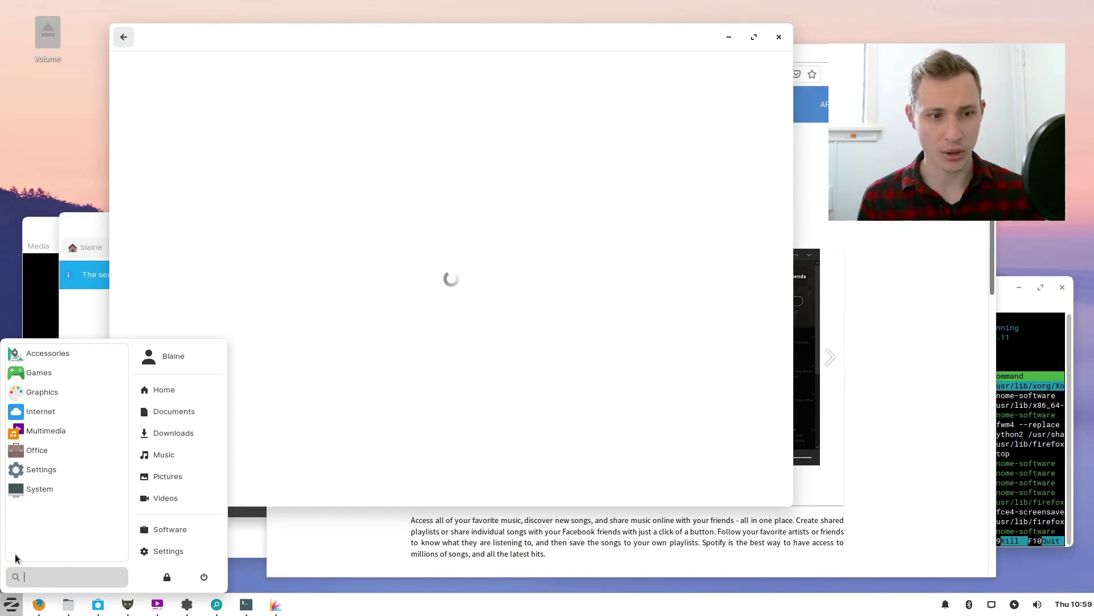
type("ch")
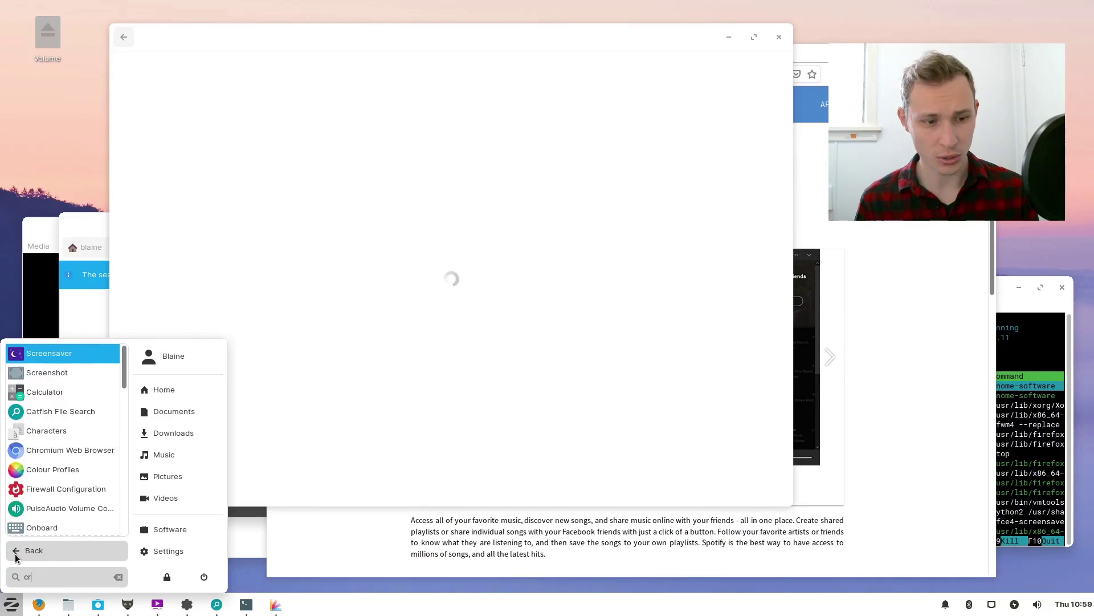
type("r")
key("Return")
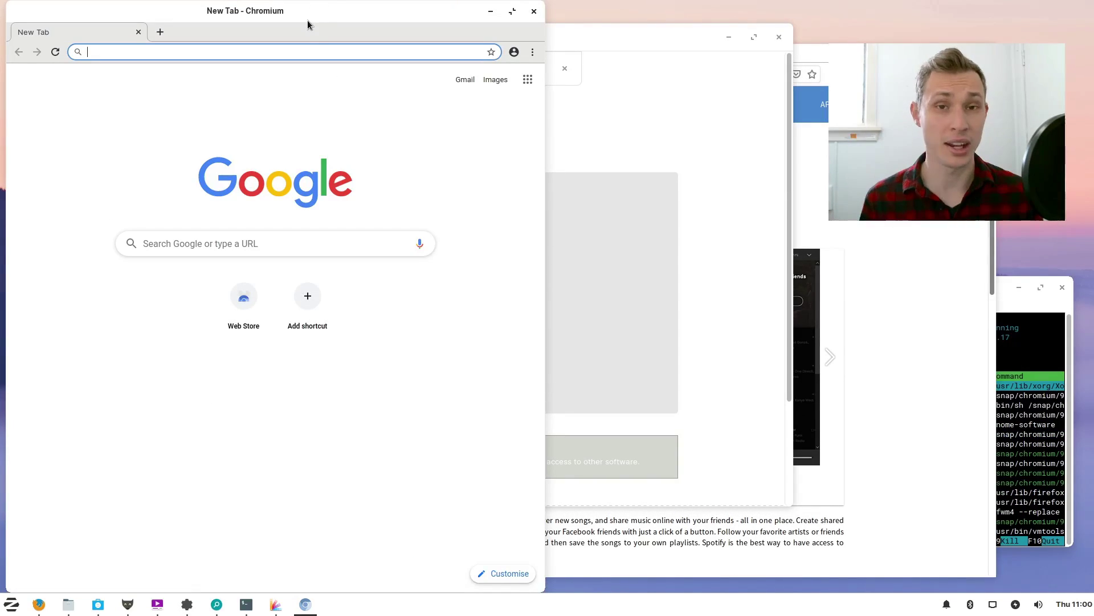
left_click_drag(281, 21, 342, 23)
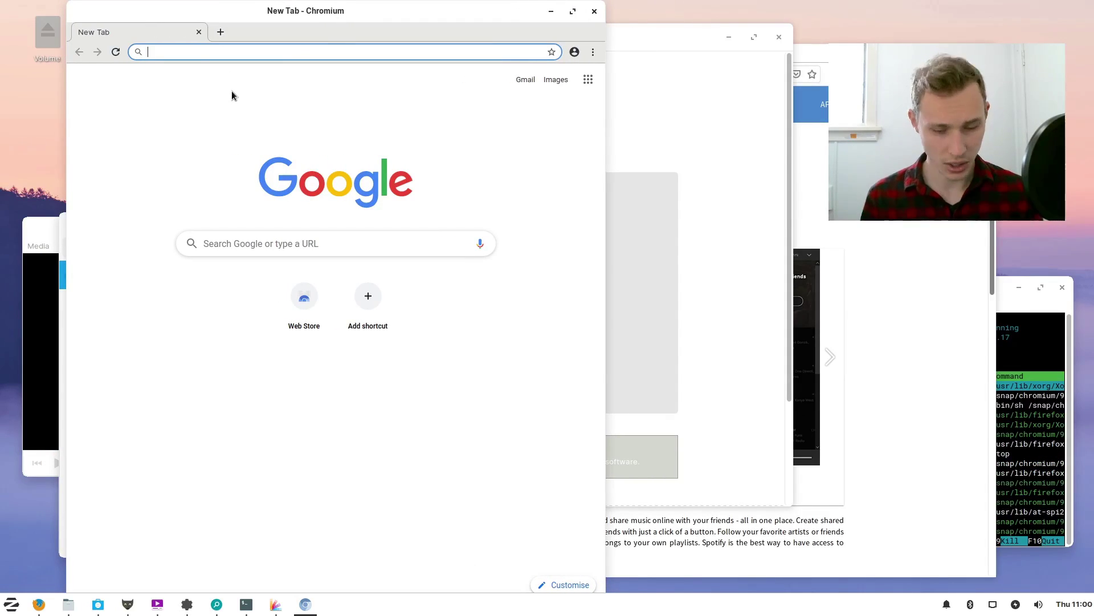
type("tyou")
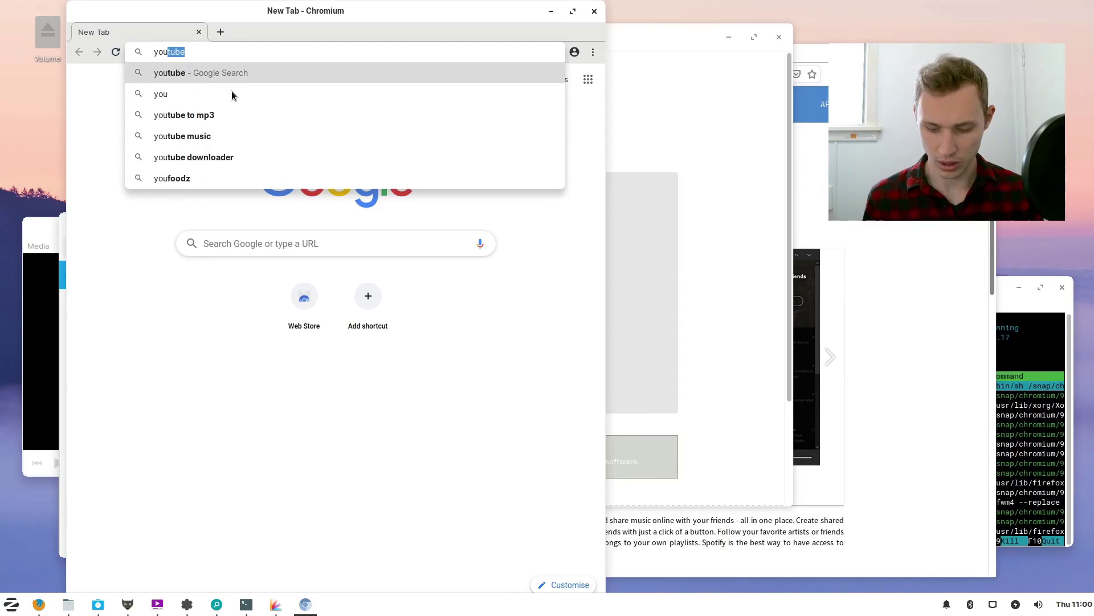
key("Return")
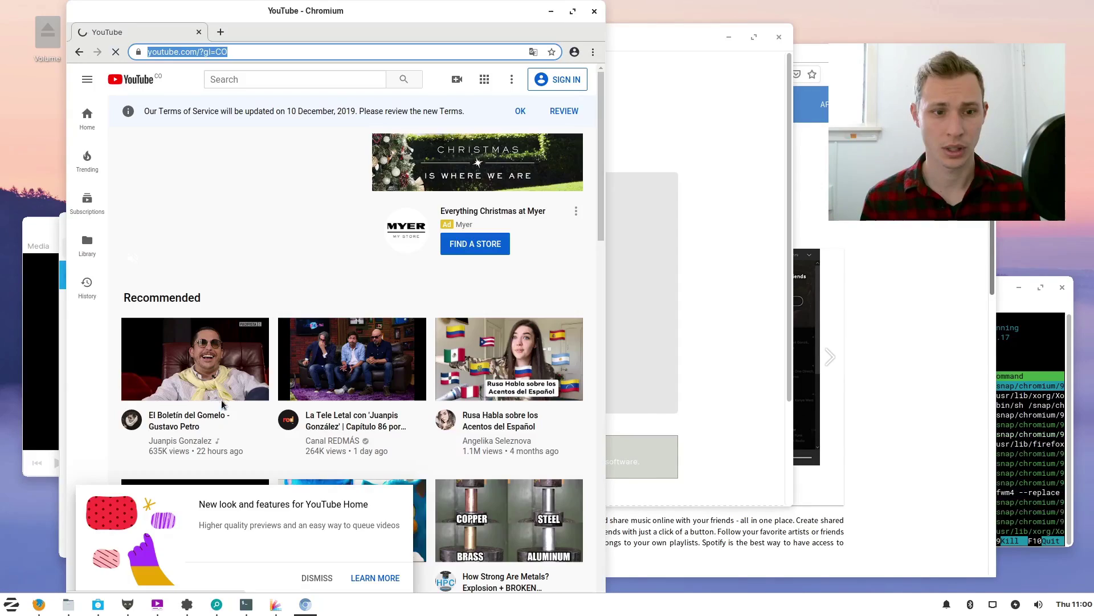
Dismiss YouTube's new-look popup and close Chromium
scroll(430, 393, "down", 3)
scroll(430, 393, "down", 3)
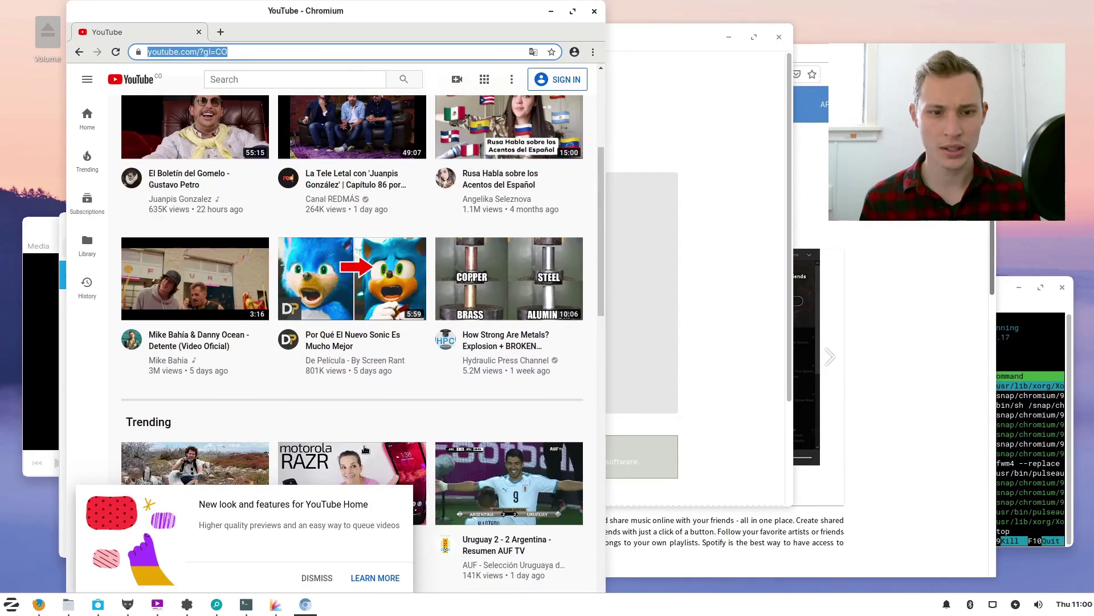
left_click(315, 577)
scroll(456, 285, "down", 5)
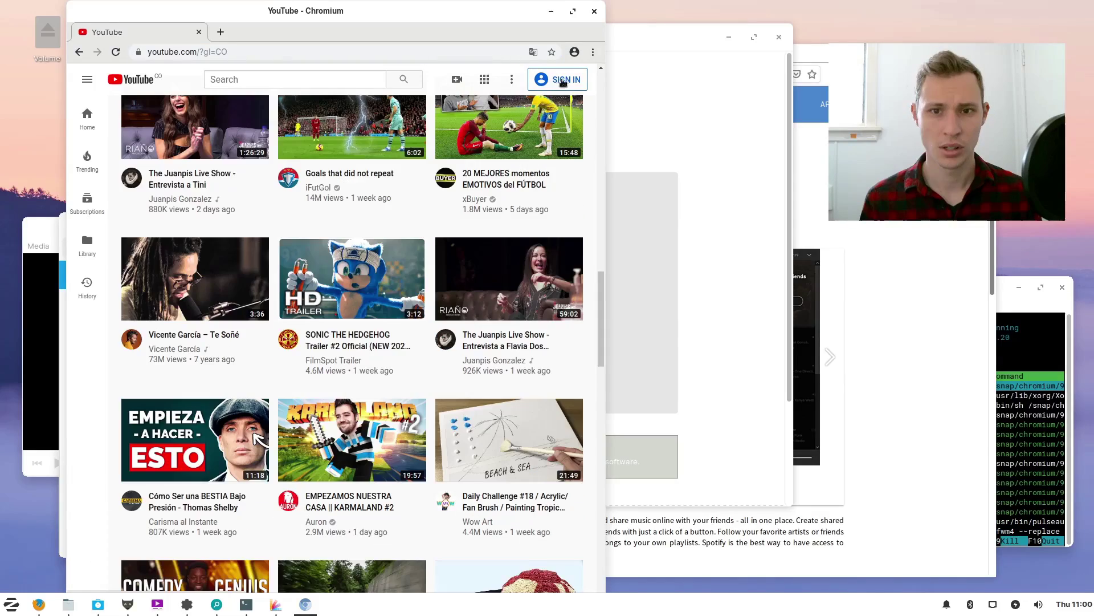
left_click(594, 11)
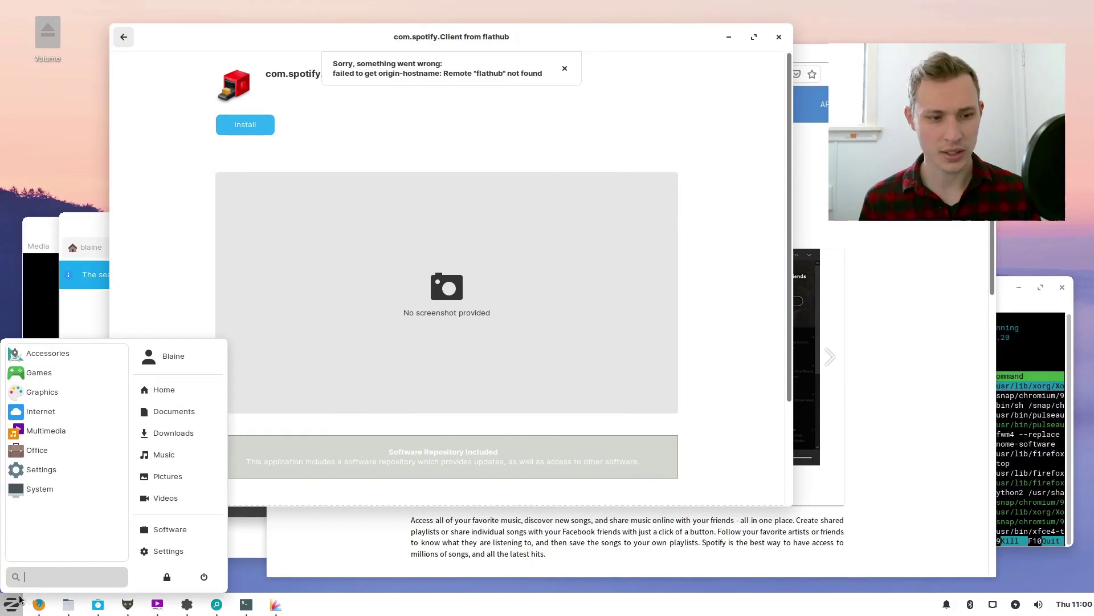
Search 'ch' in the menu again, then close the Chromium window
type("chrom")
key("Escape")
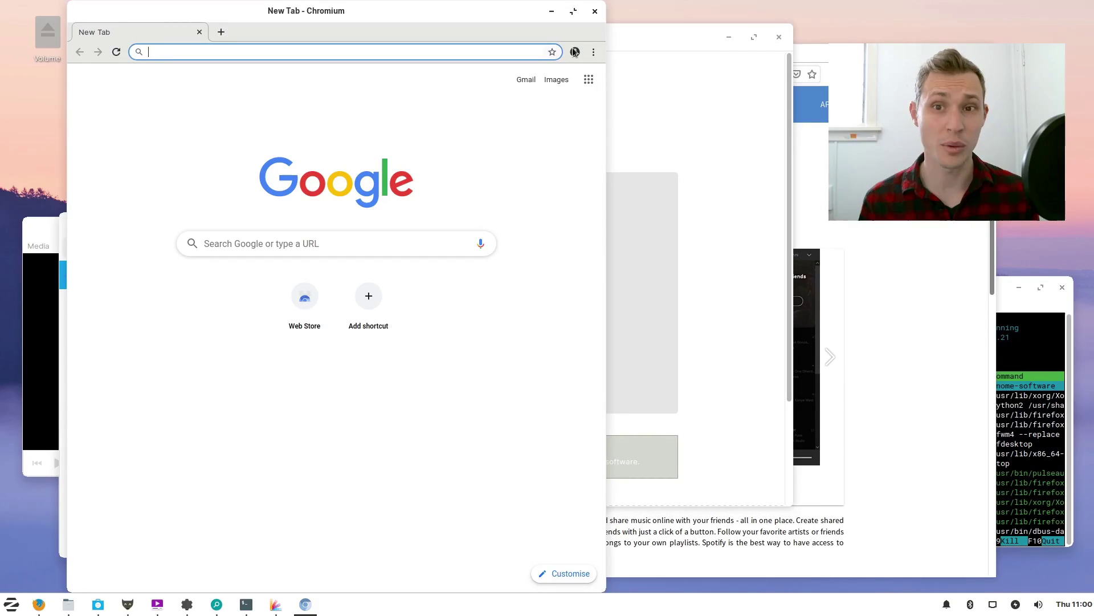
left_click(595, 13)
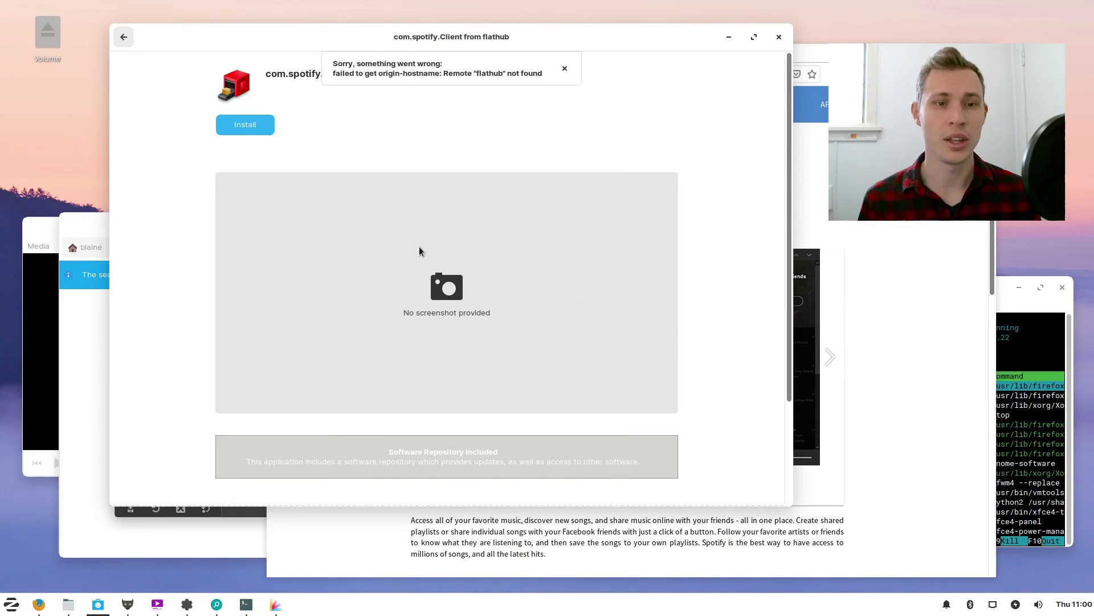
Install the Spotify flatpak, authenticate with the account password, and dismiss the 'Remote "flathub" not found' error
left_click(245, 127)
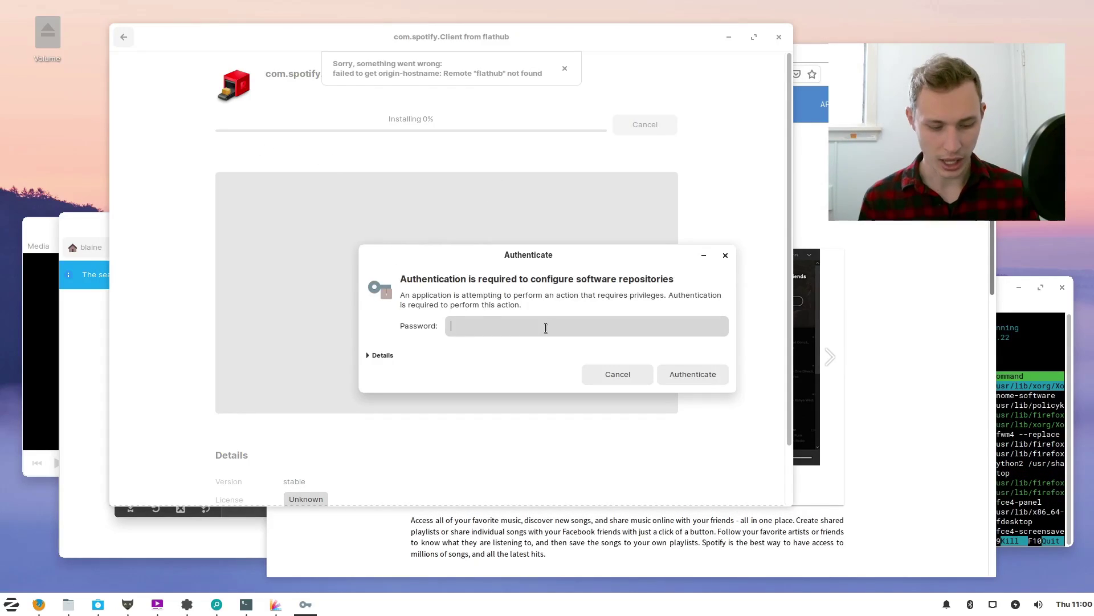
type("********")
key("Return")
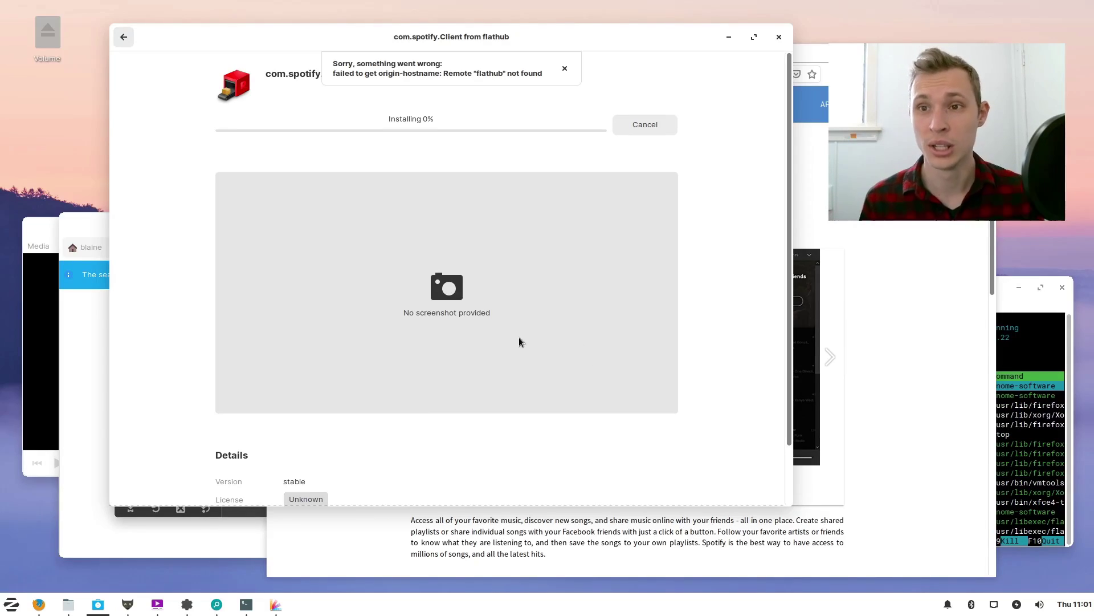
left_click(568, 68)
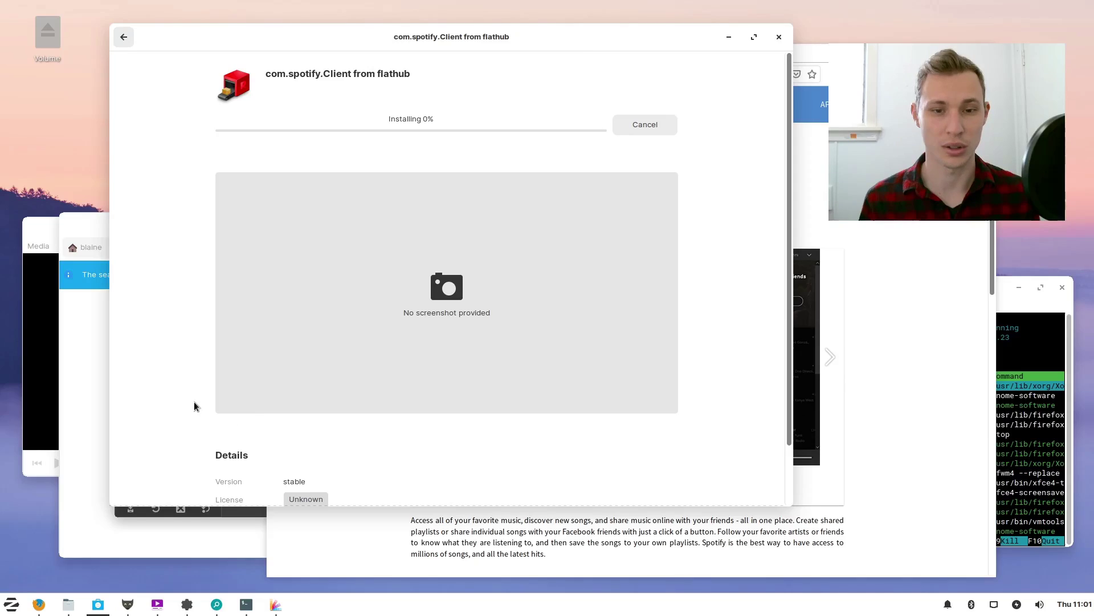
Close the Catfish search, Parole Media Player and GIMP windows
left_click(845, 299)
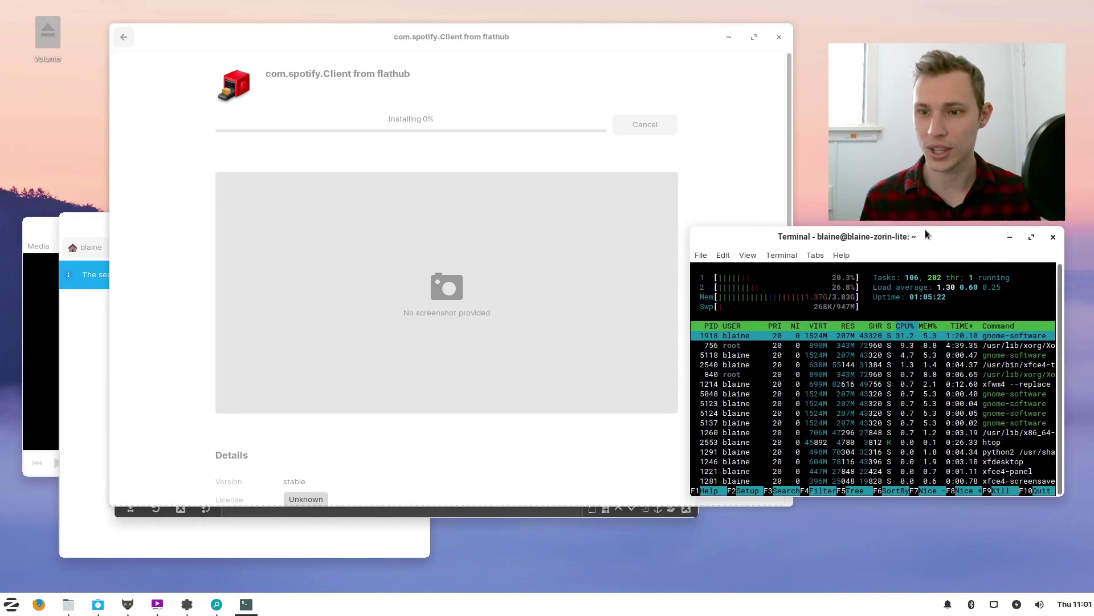
left_click(88, 317)
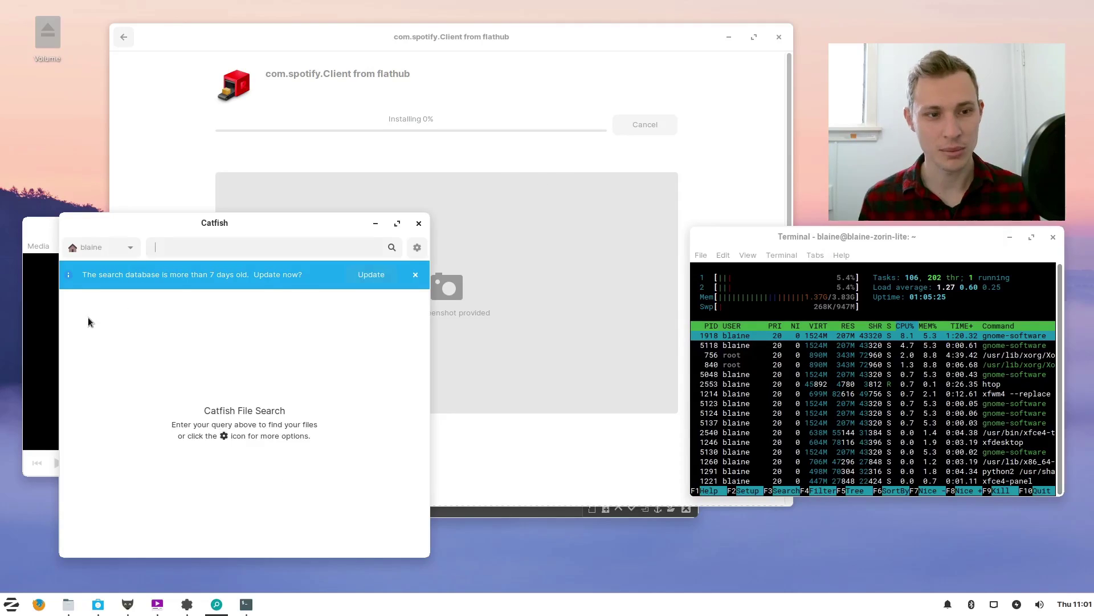
left_click(418, 222)
left_click(97, 231)
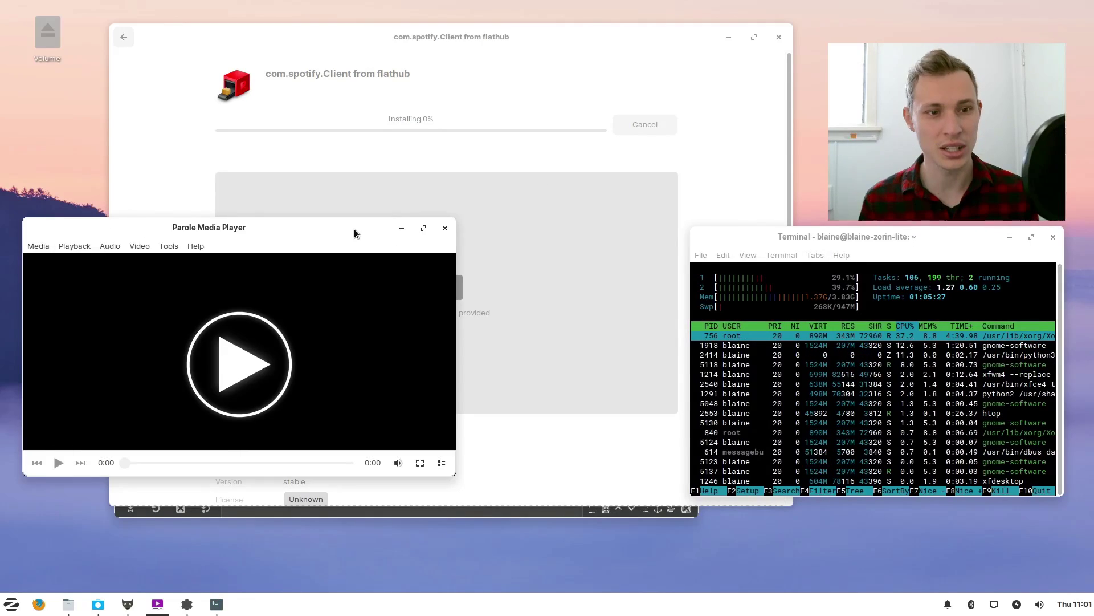
left_click(445, 229)
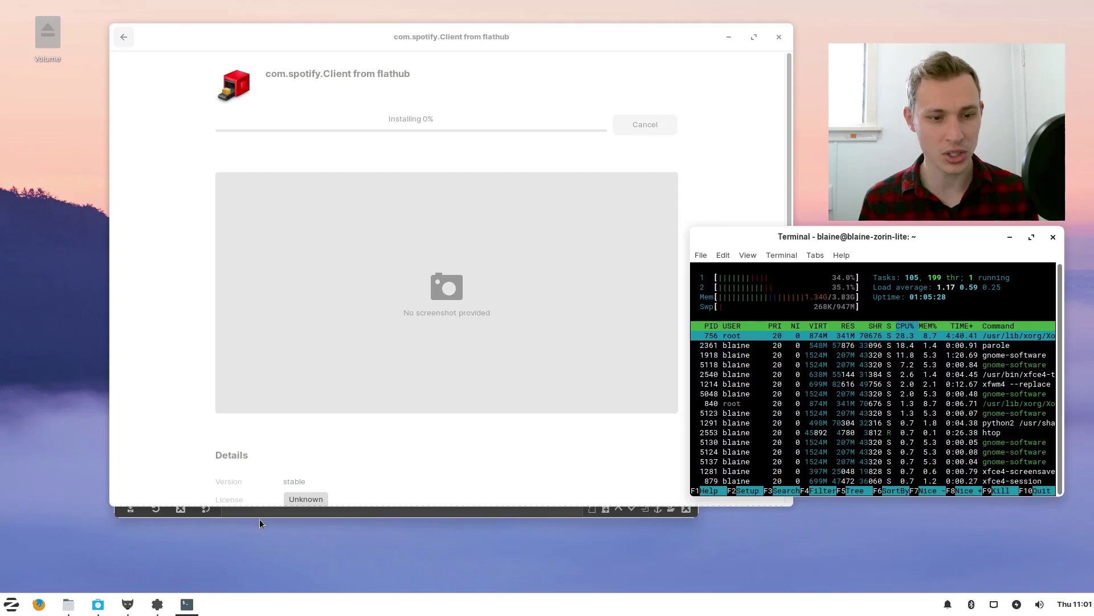
left_click(272, 504)
left_click(276, 512)
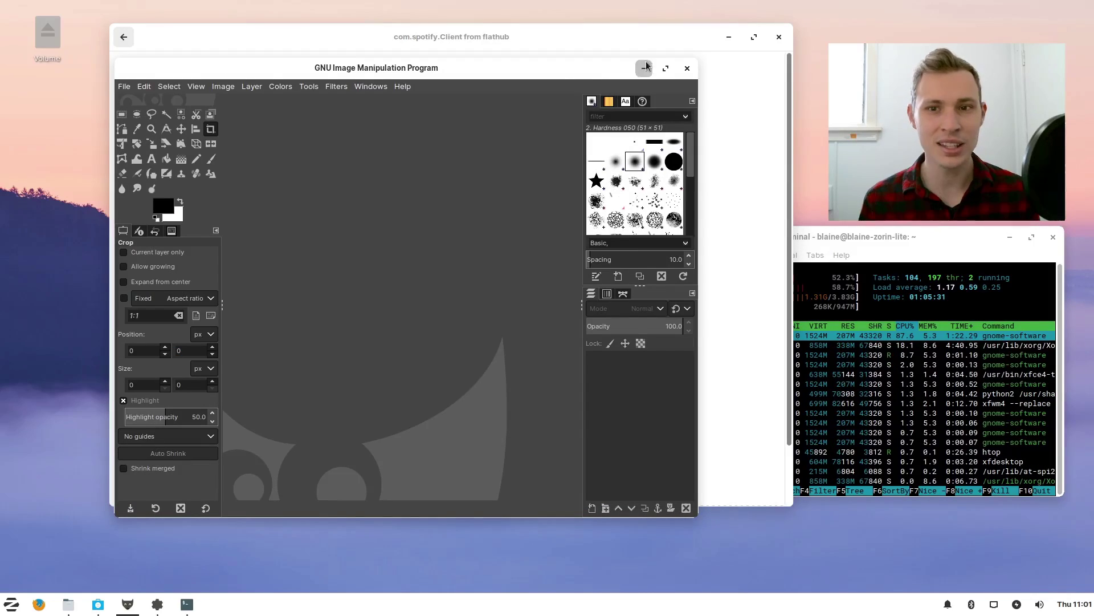
left_click(687, 69)
Move the htop terminal up and left, briefly opening and dismissing the application and desktop menus
left_click_drag(814, 237, 767, 187)
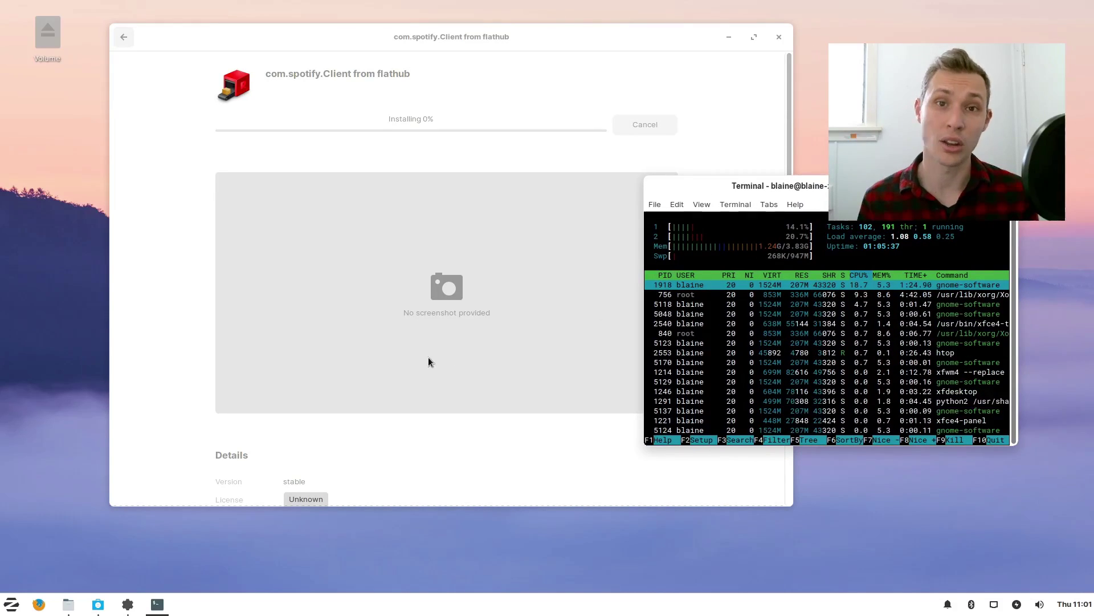
left_click(11, 606)
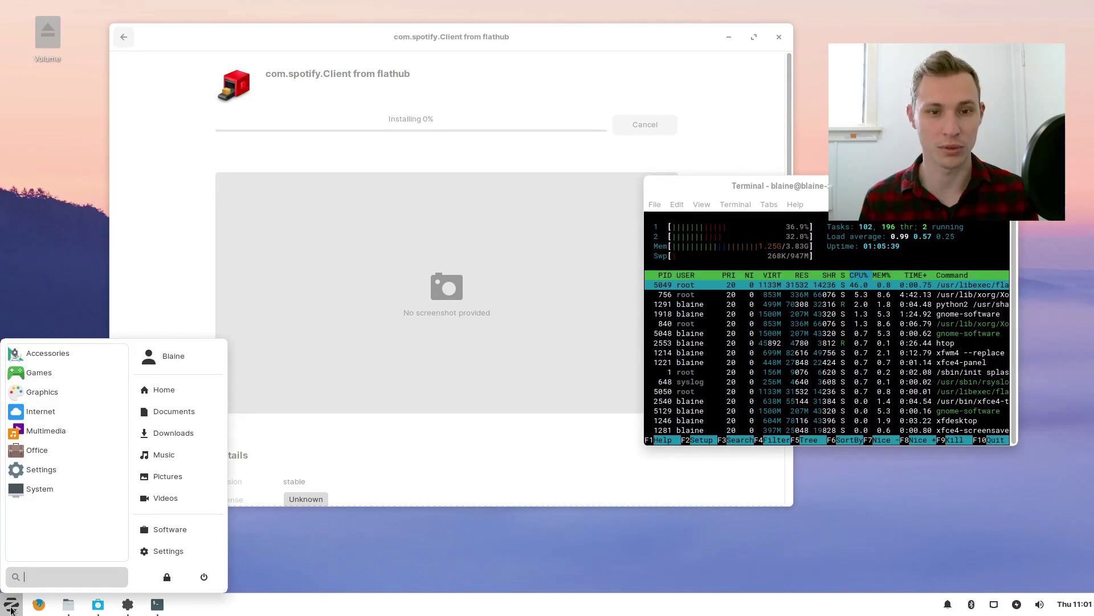
left_click(11, 607)
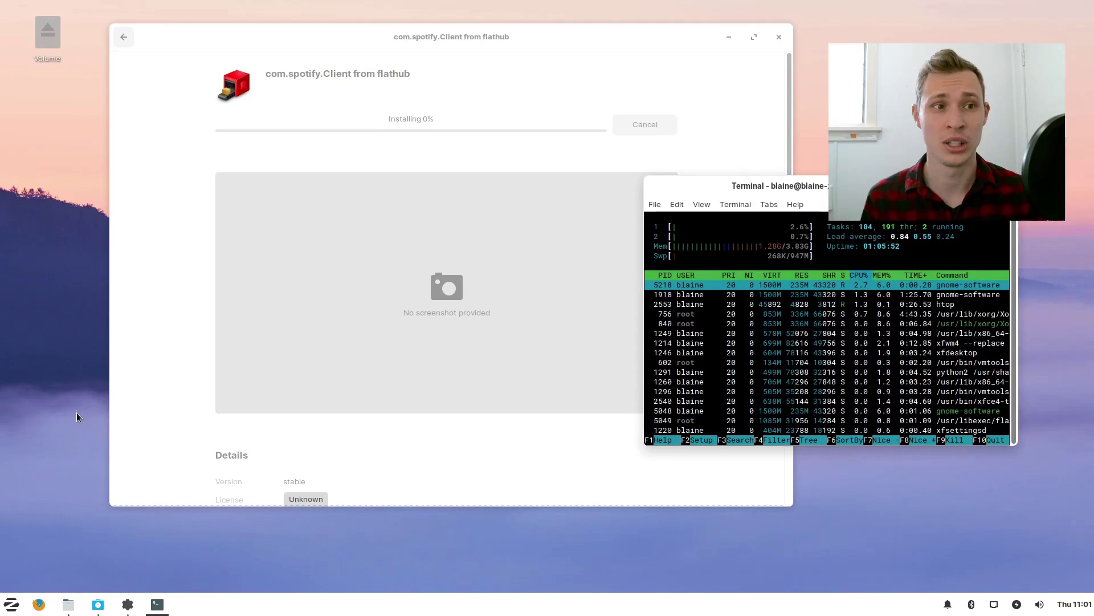
right_click(54, 299)
left_click(78, 262)
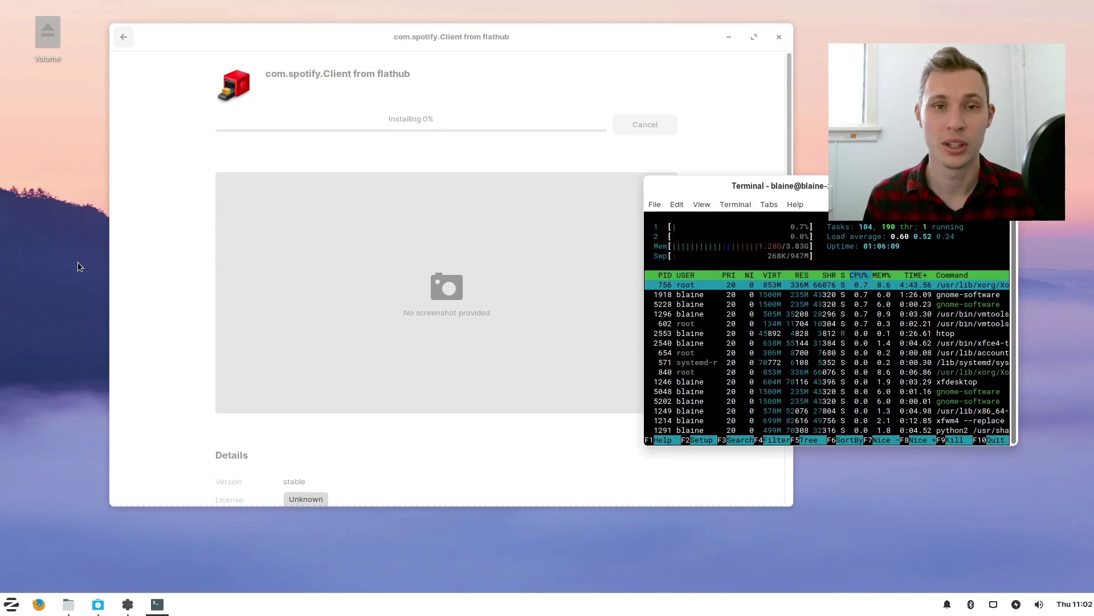
Minimize the Spotify installer, close Mines, and move the File Manager to the upper left
left_click(390, 37)
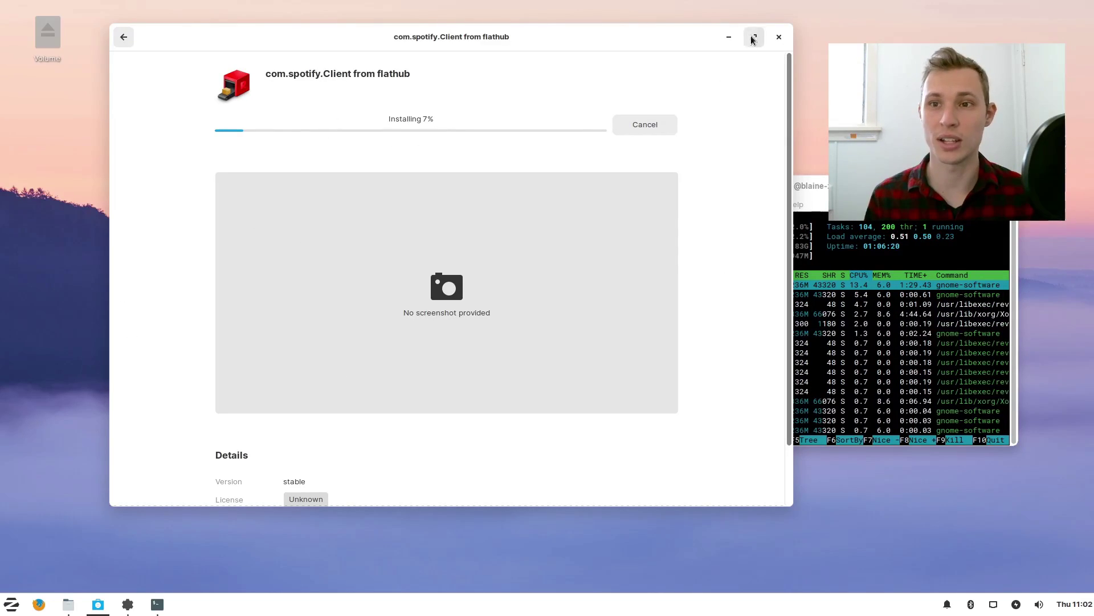
left_click(734, 37)
left_click(562, 169)
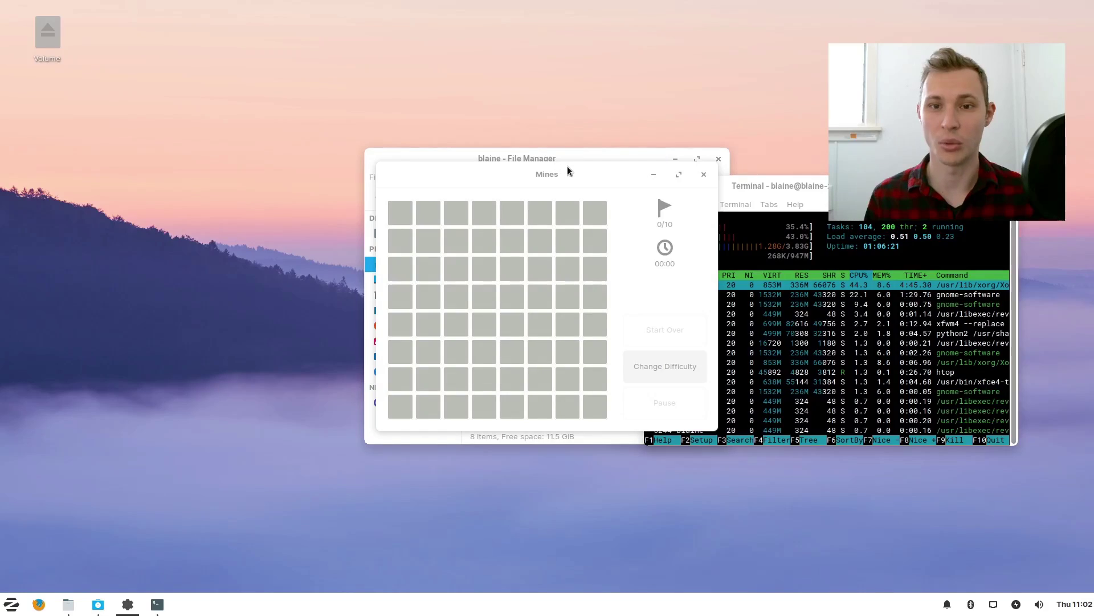
left_click(704, 174)
left_click_drag(644, 168, 416, 141)
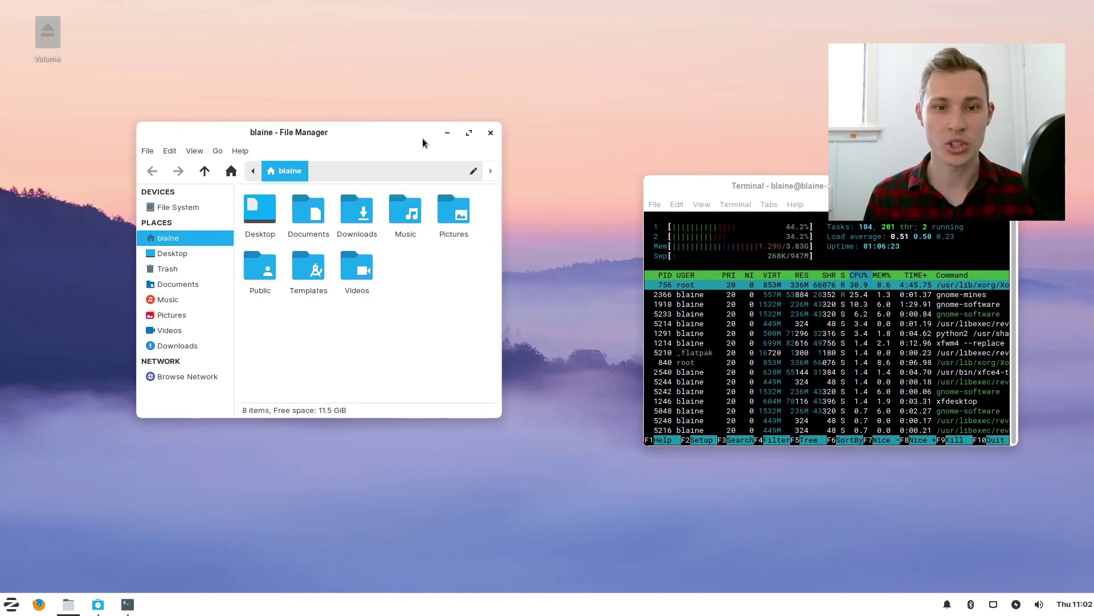
Close the File Manager, then close the htop terminal, confirming Close Window in the warning
left_click(491, 133)
left_click_drag(958, 199, 515, 154)
left_click(562, 144)
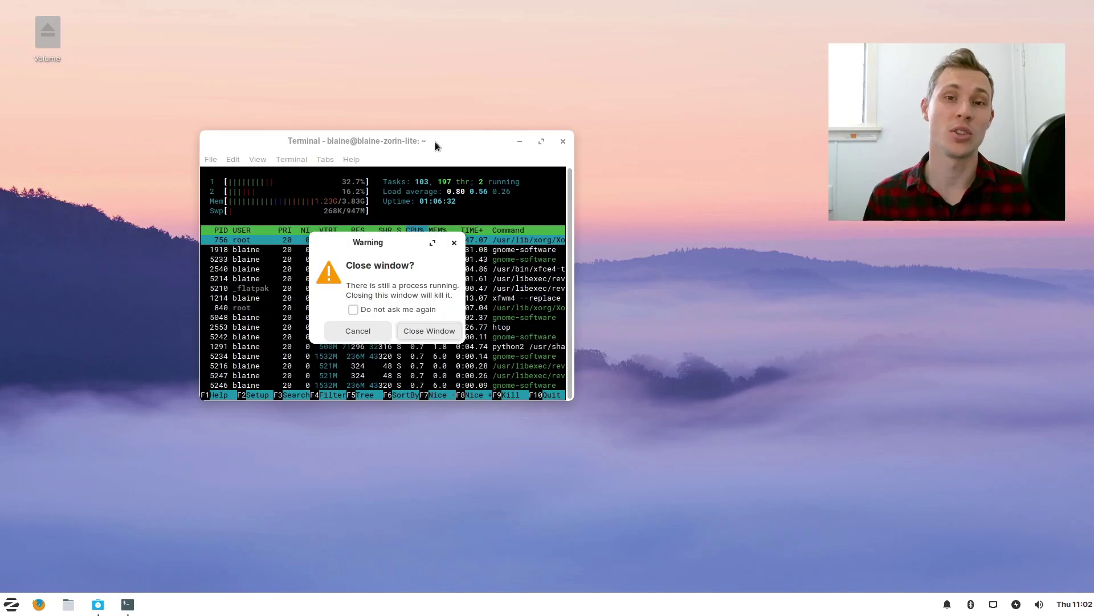
left_click(430, 332)
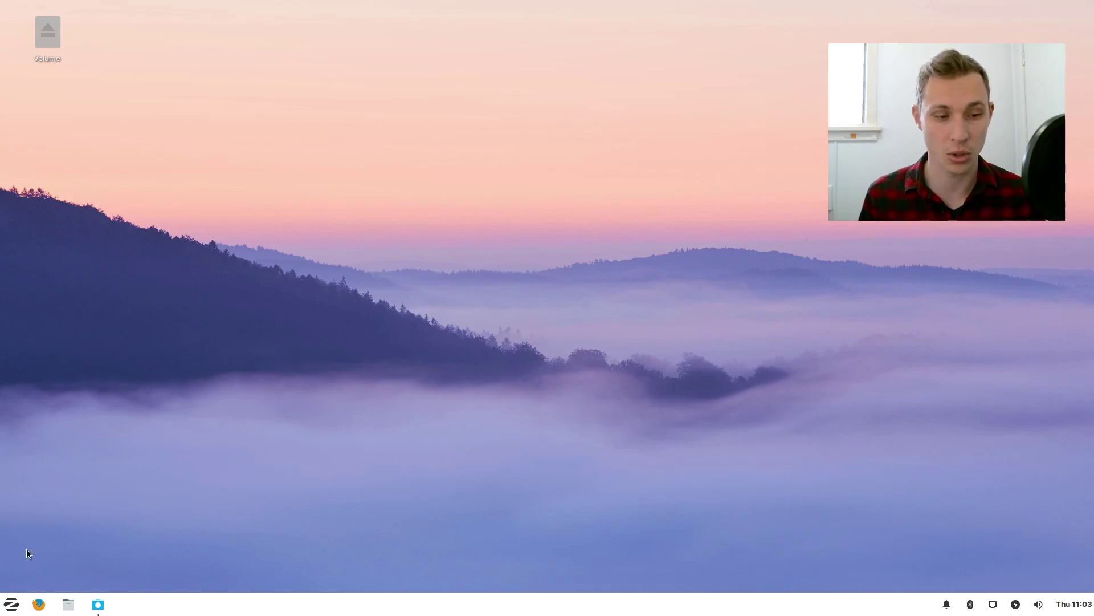
left_click(8, 596)
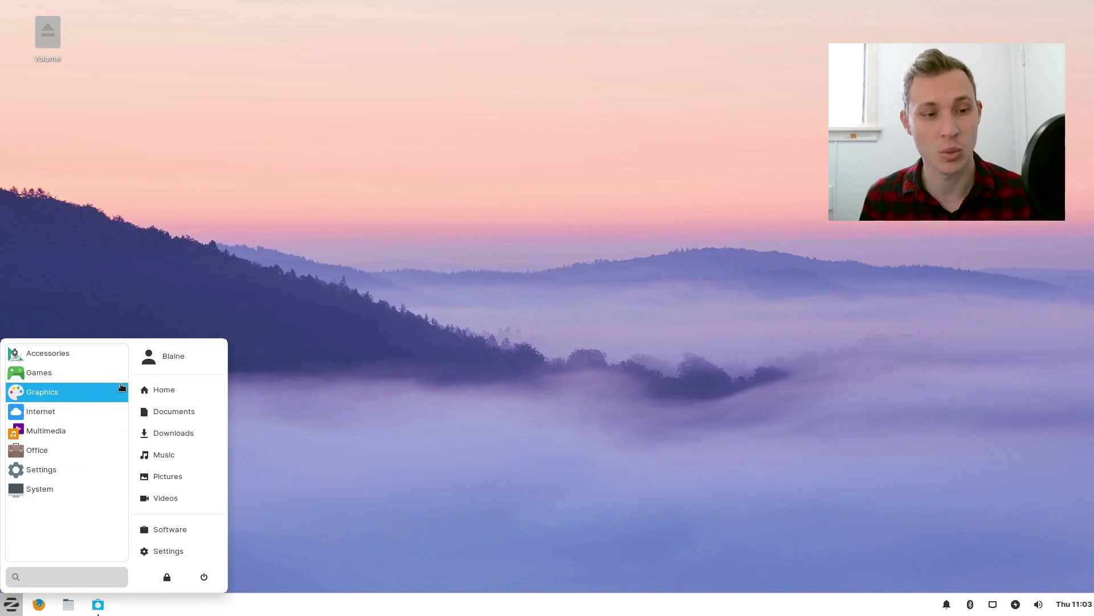
key("Escape")
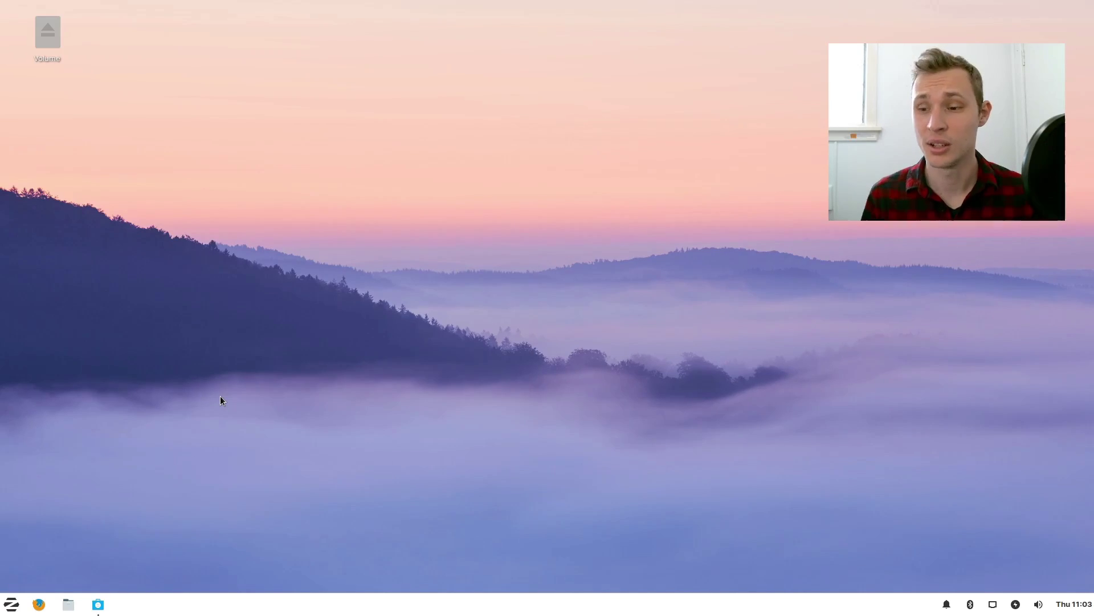
left_click(98, 604)
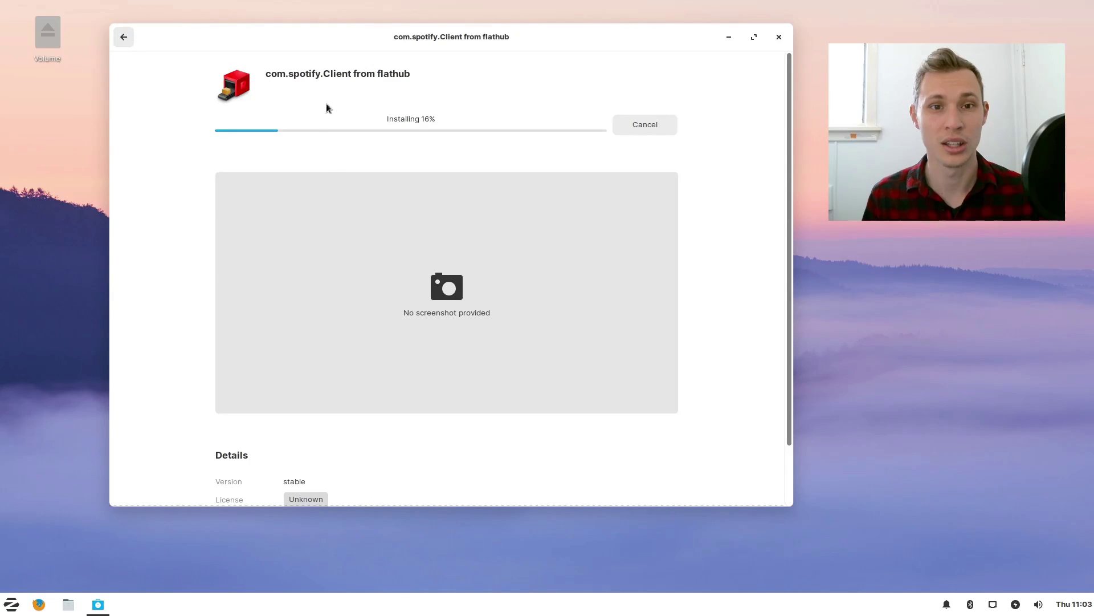
key("super")
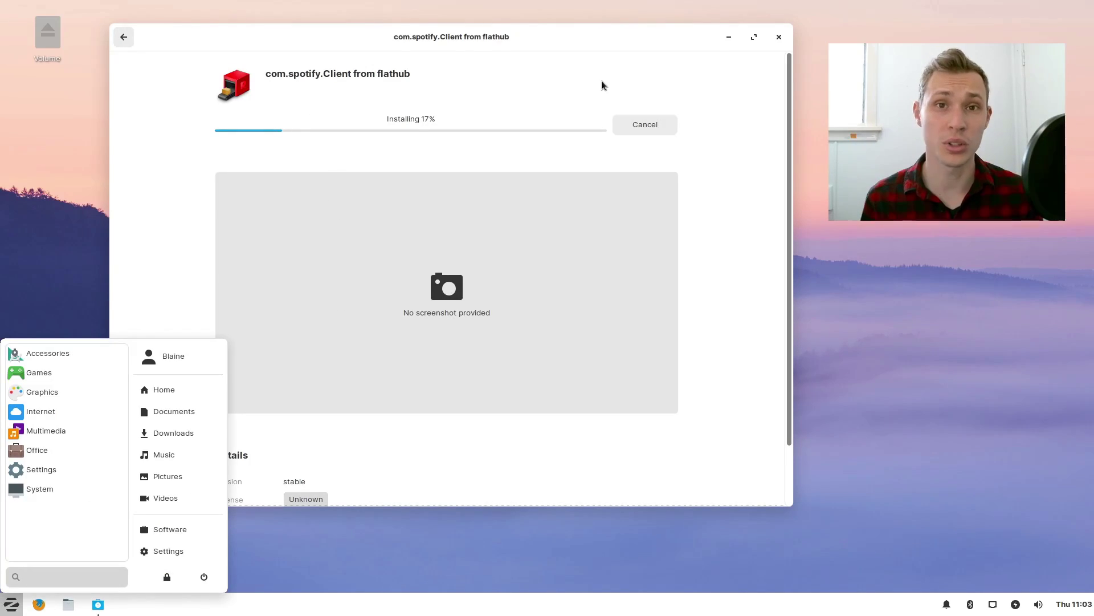
type("terminal")
key("Return")
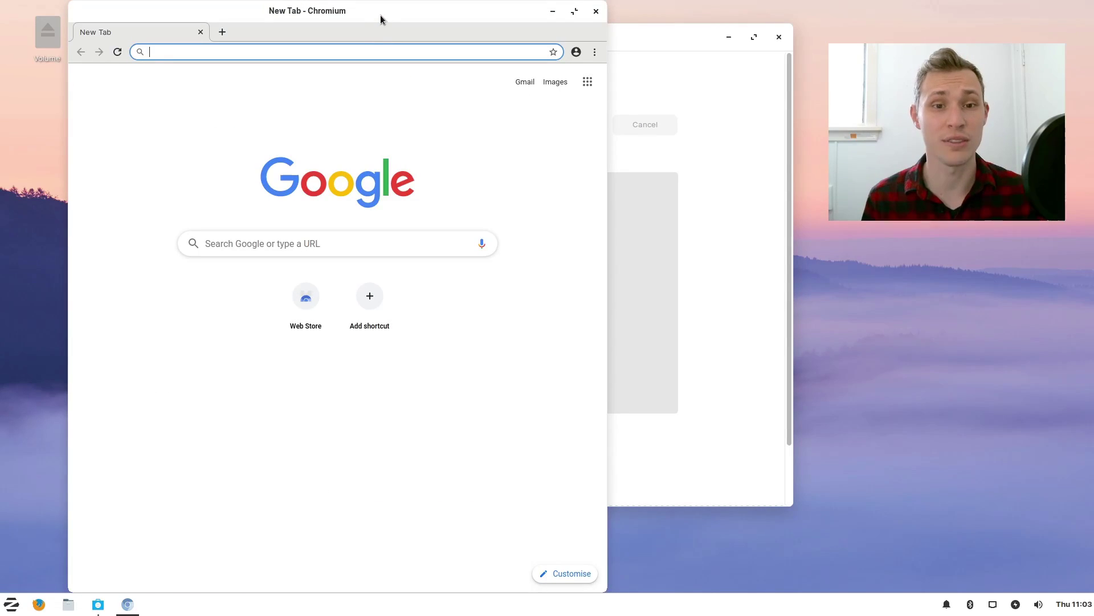
left_click(596, 11)
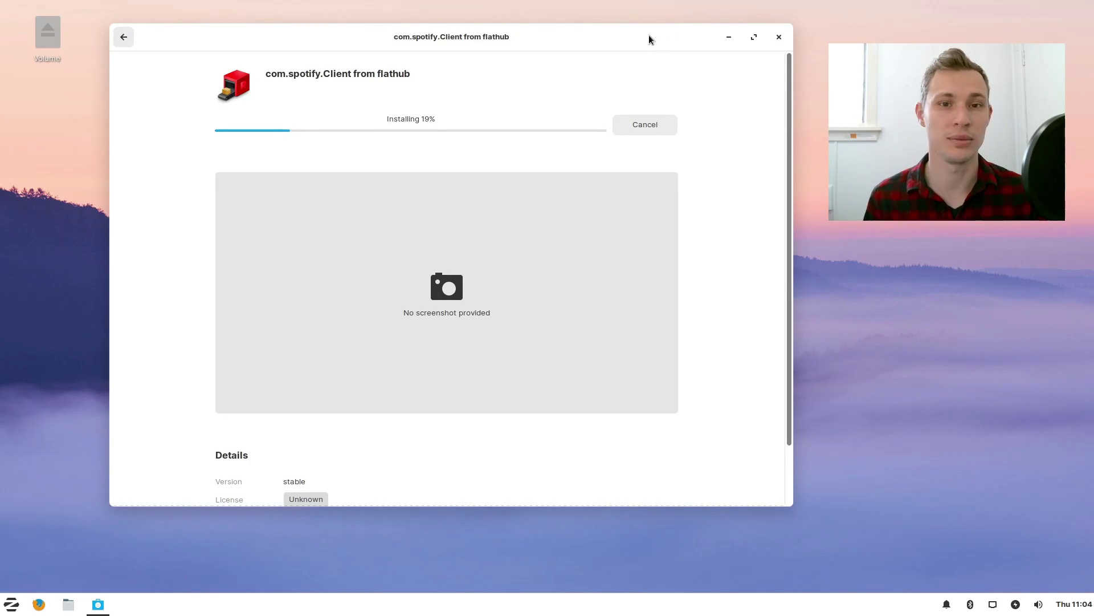
left_click(729, 37)
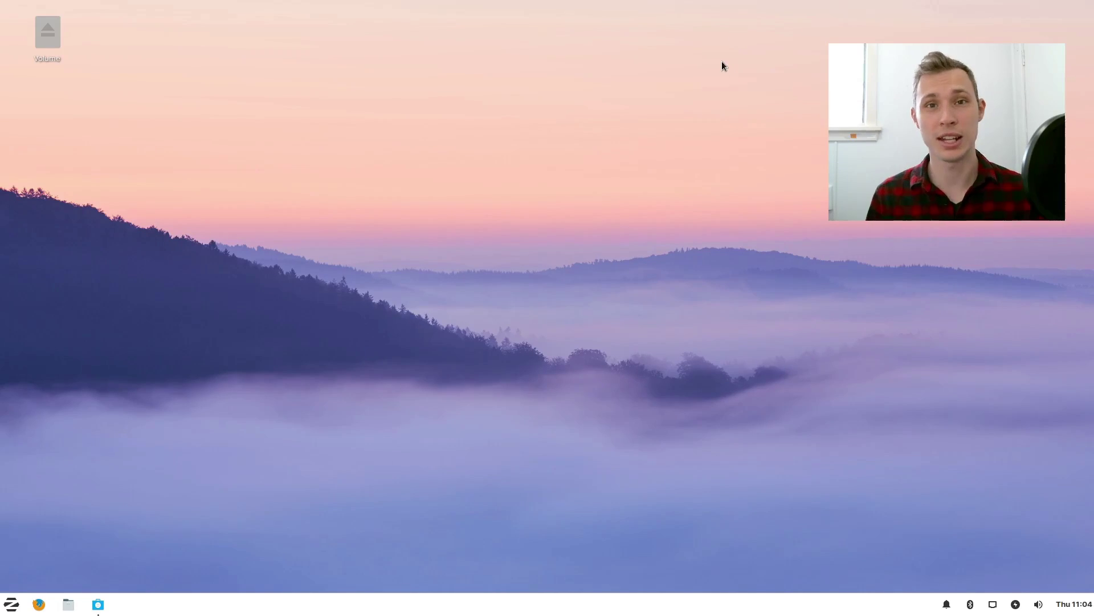